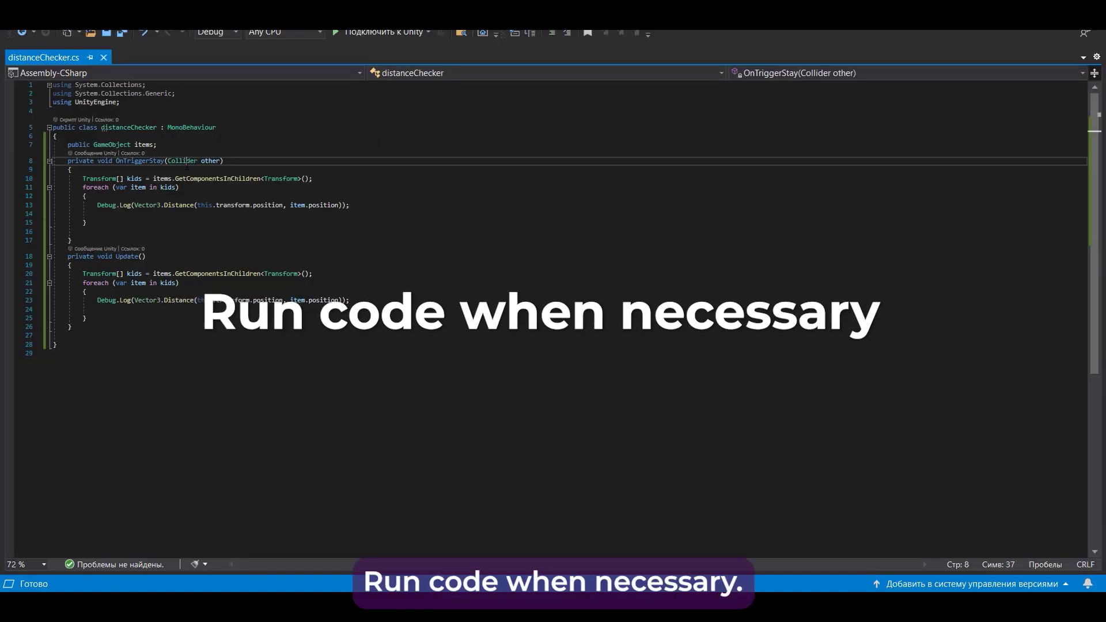
- Highlight OnTriggerStay and Update, then paste the distance loop and undo it
left_click(123, 160)
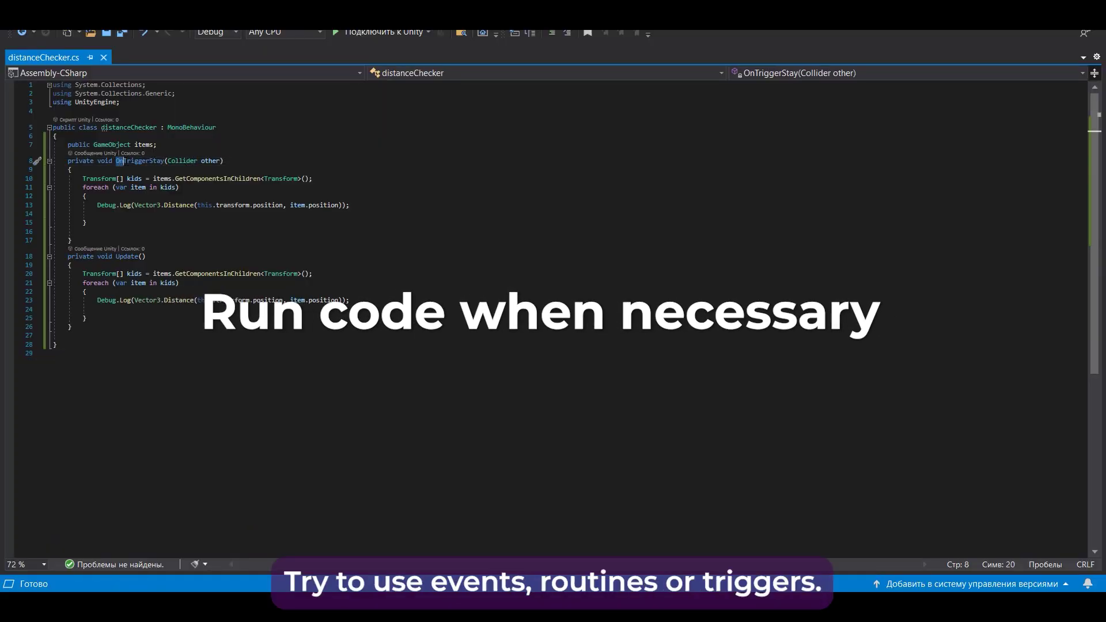
double_click(126, 256)
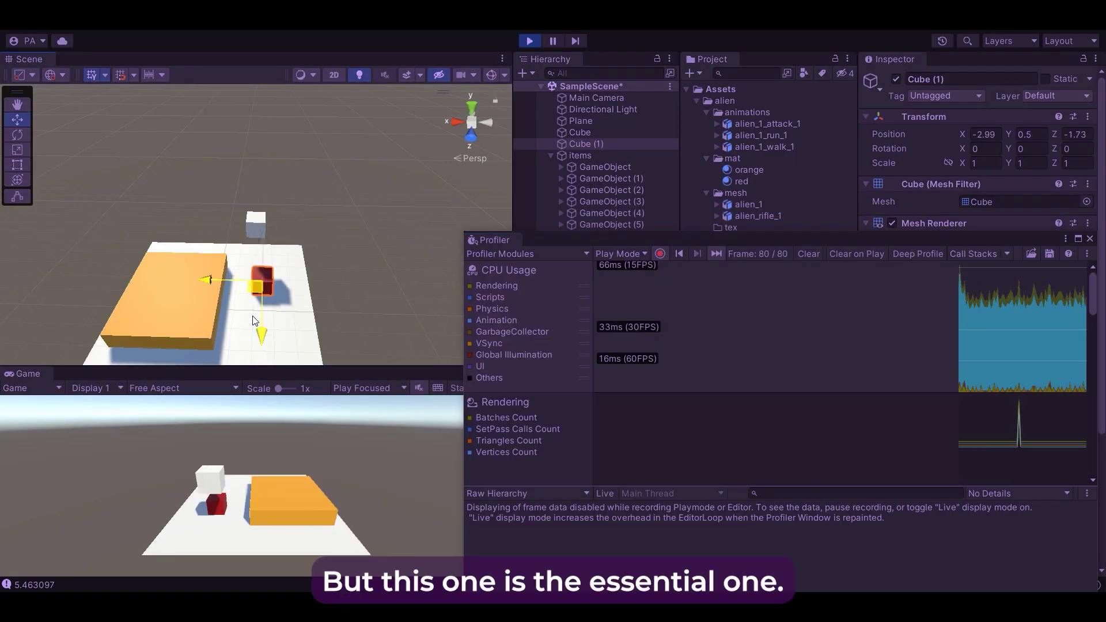
left_click_drag(253, 320, 205, 294)
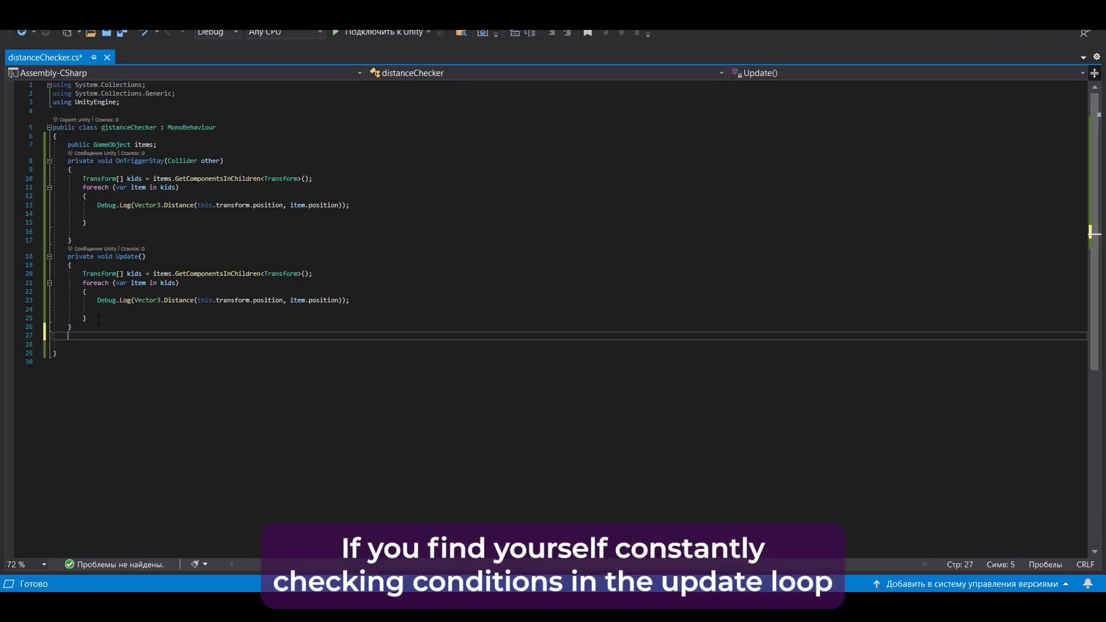
key("Return")
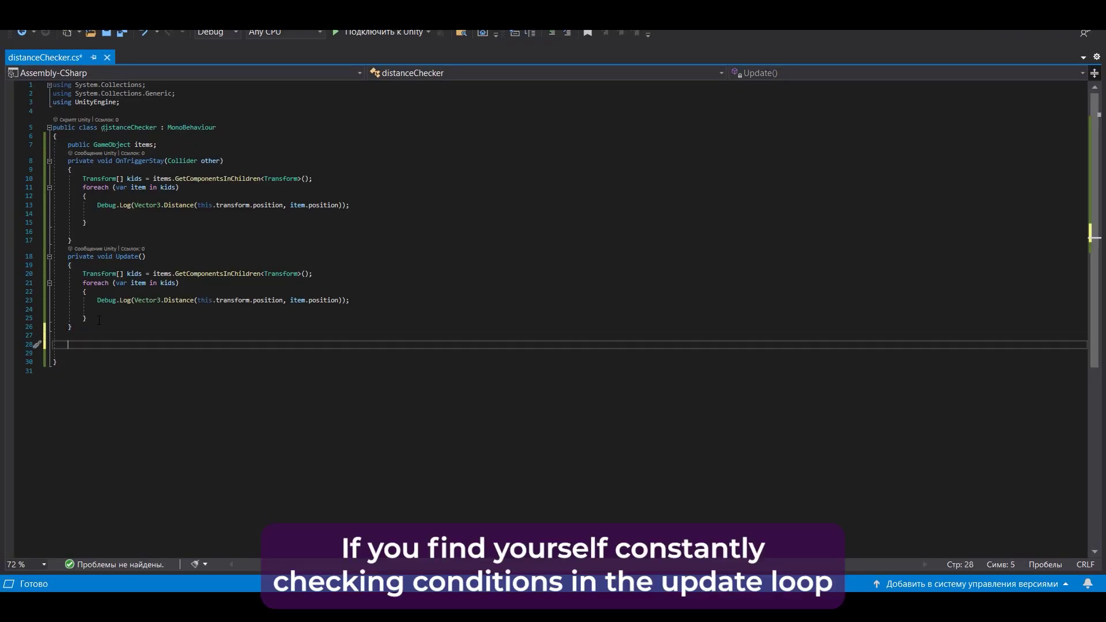
type("Transform[] kids = items.GetComponentsInChildren<Transform>(); foreach (var item in kids) { Debug.Log(Vector3.Distance(this.transform.position, item.position));  }")
key("ctrl+z")
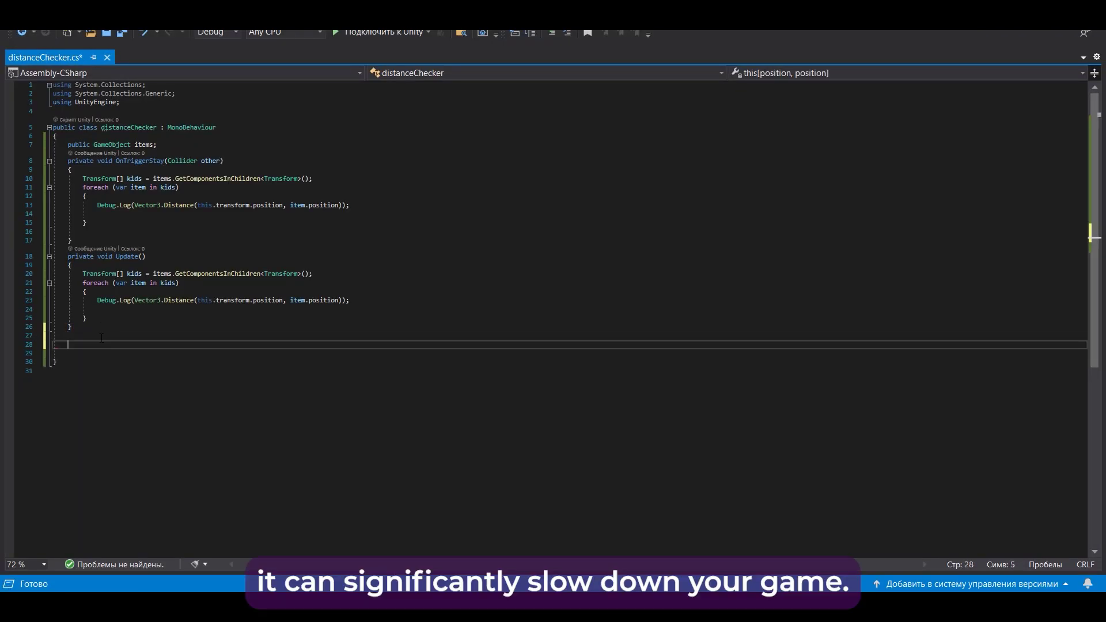
- Add an OnTriggerEnter method and copy Update's distance loop into it
type("ontr")
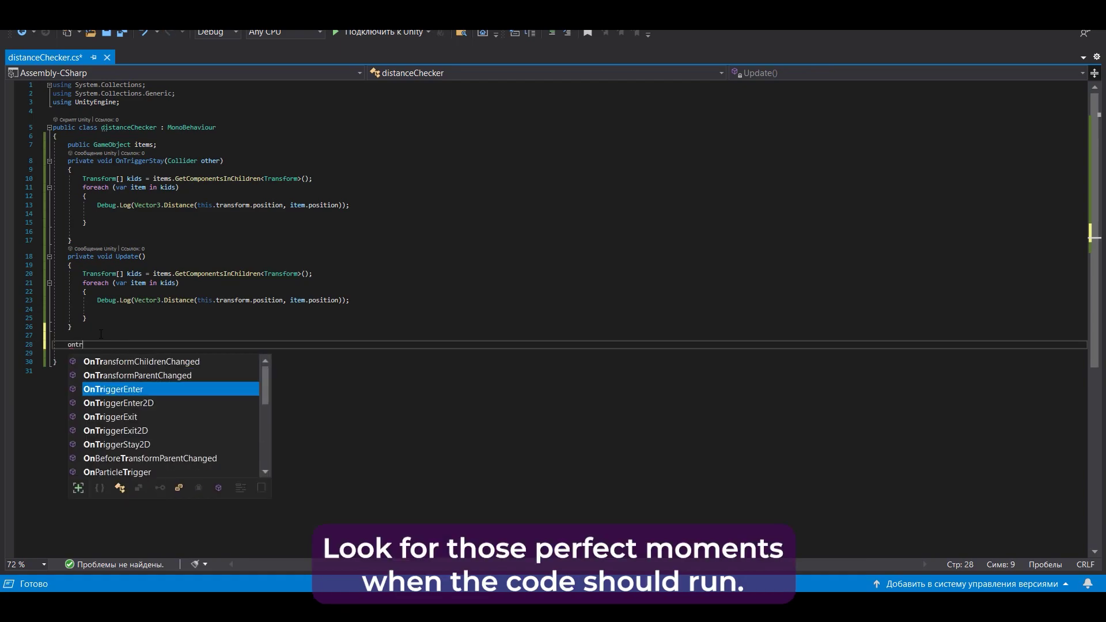
key("Tab")
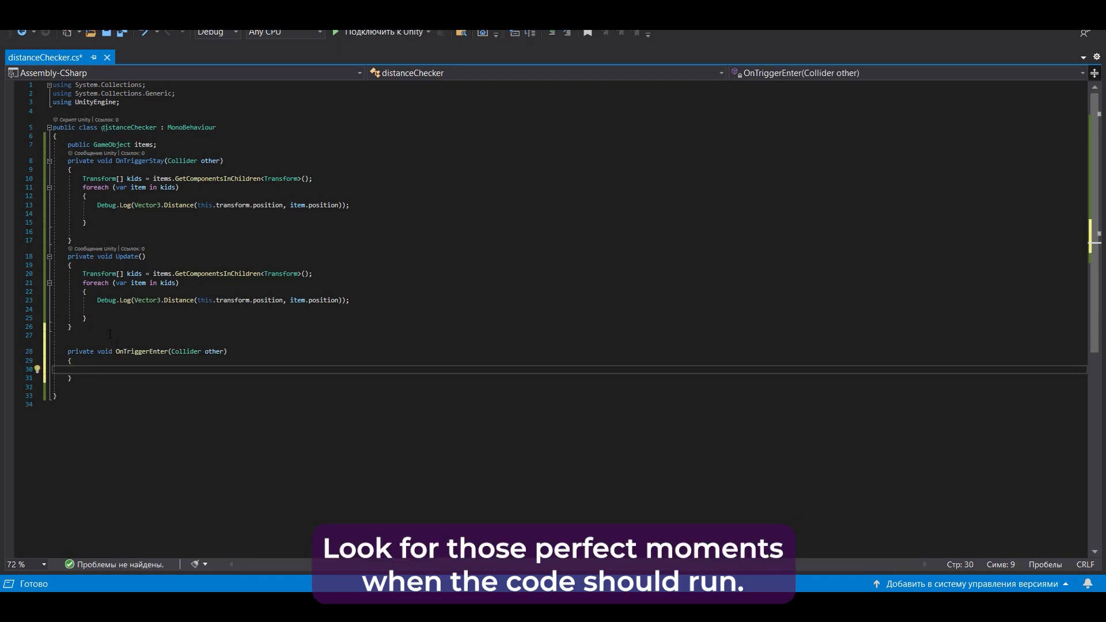
left_click_drag(80, 274, 110, 317)
key("ctrl+c")
left_click(98, 372)
key("ctrl+v")
- Delete the OnTriggerStay and Update methods
left_click(79, 274)
left_click_drag(68, 161, 72, 327)
key("Delete")
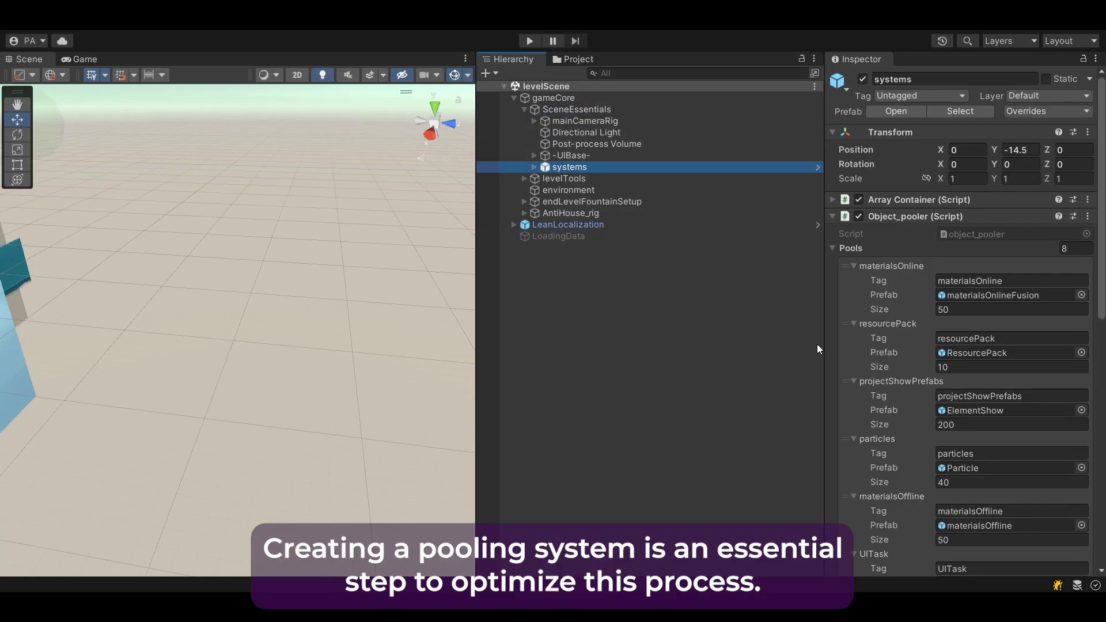
- Find the materialsOnline pool prefab and place a materialsOnlineFusion crate in the scene
scroll(897, 227, "down", 3)
left_click(573, 59)
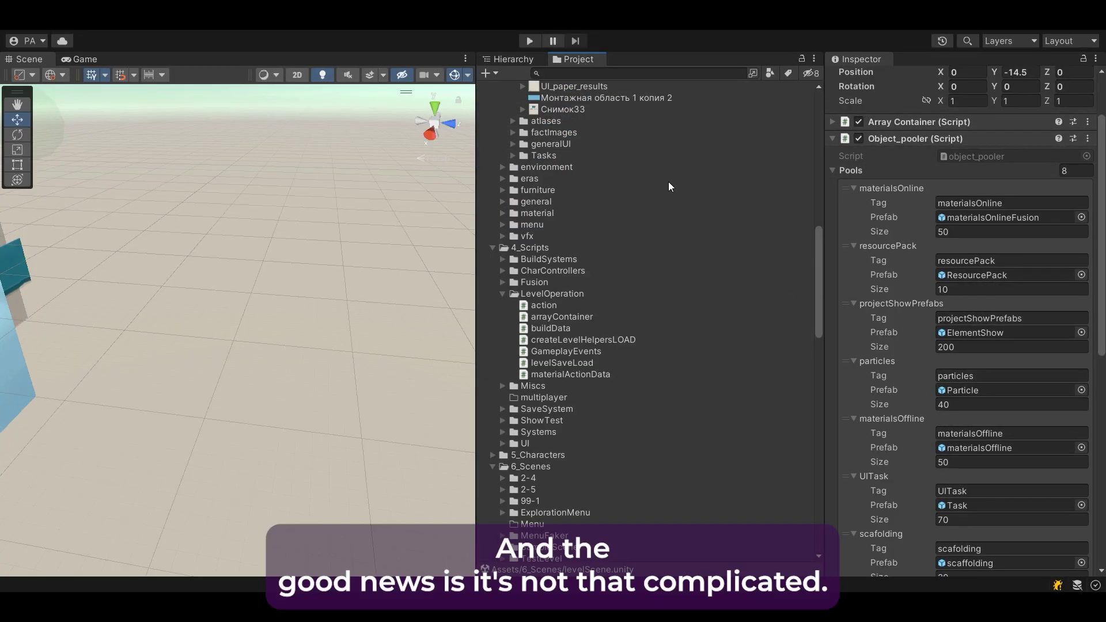
left_click(991, 217)
left_click_drag(580, 431, 267, 320)
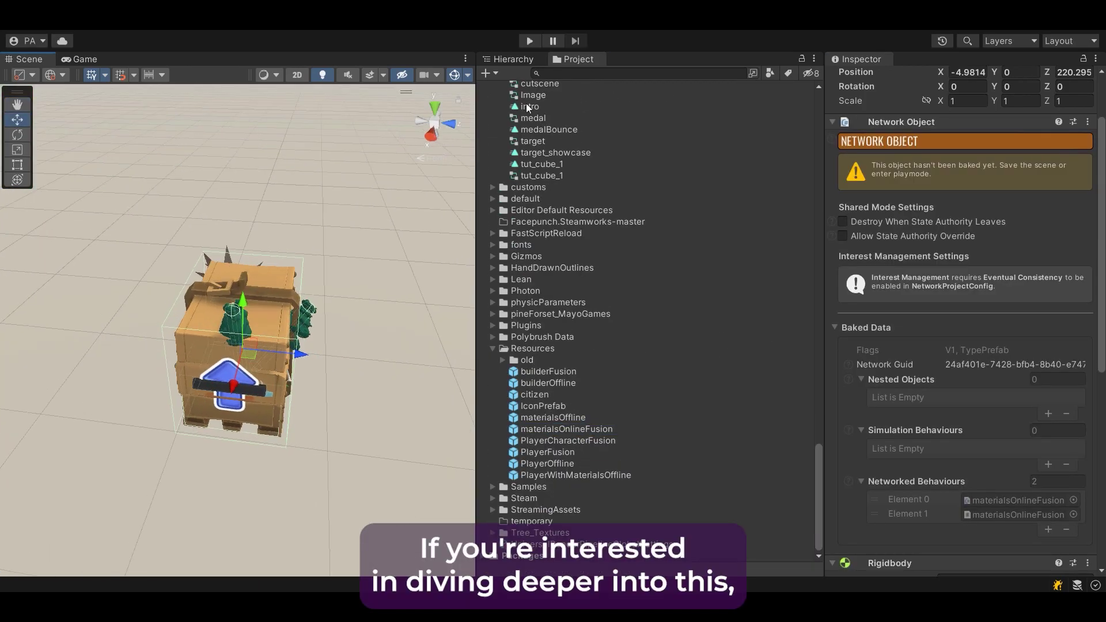
- Dock Project beside Hierarchy, locate the Particle prefab and select its QualityUpFloor child
left_click(513, 59)
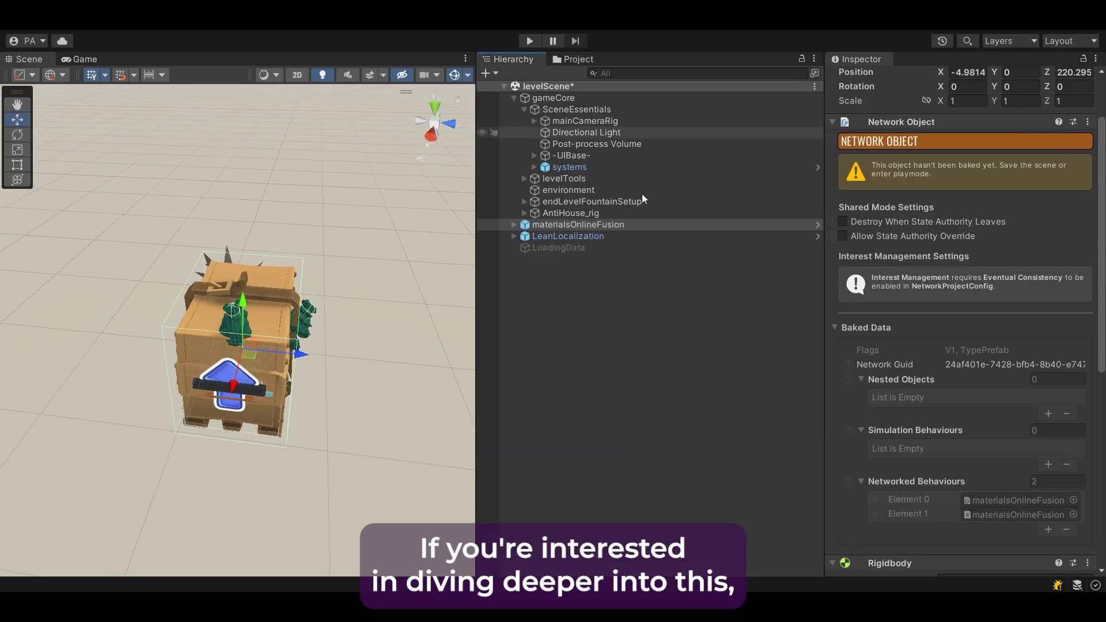
left_click(651, 166)
left_click_drag(578, 58, 662, 496)
left_click(990, 391)
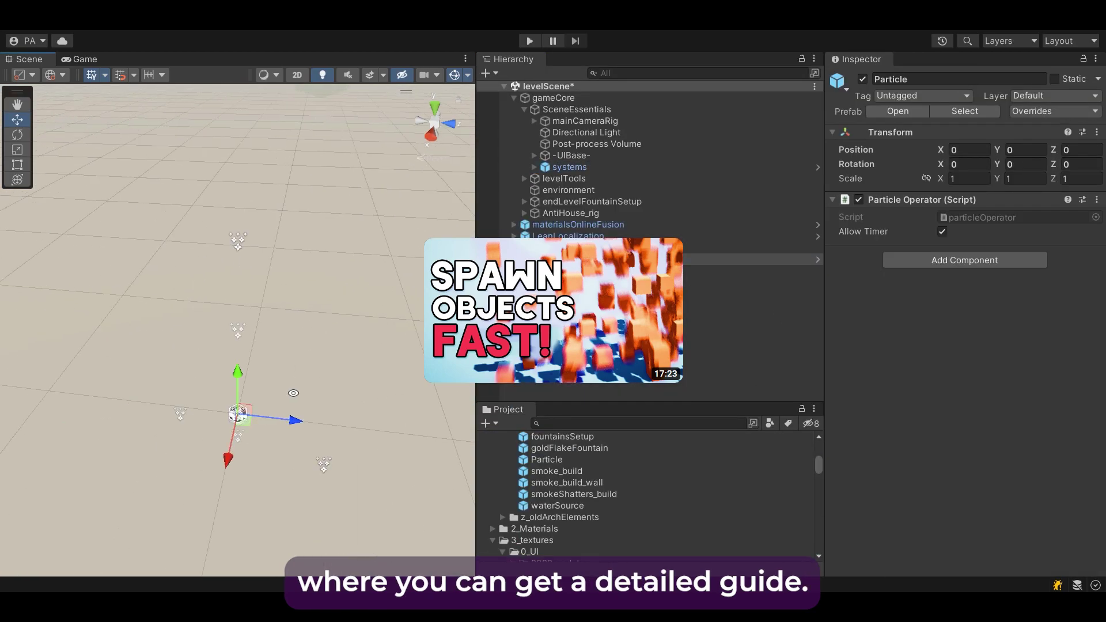
left_click(514, 259)
left_click(580, 305)
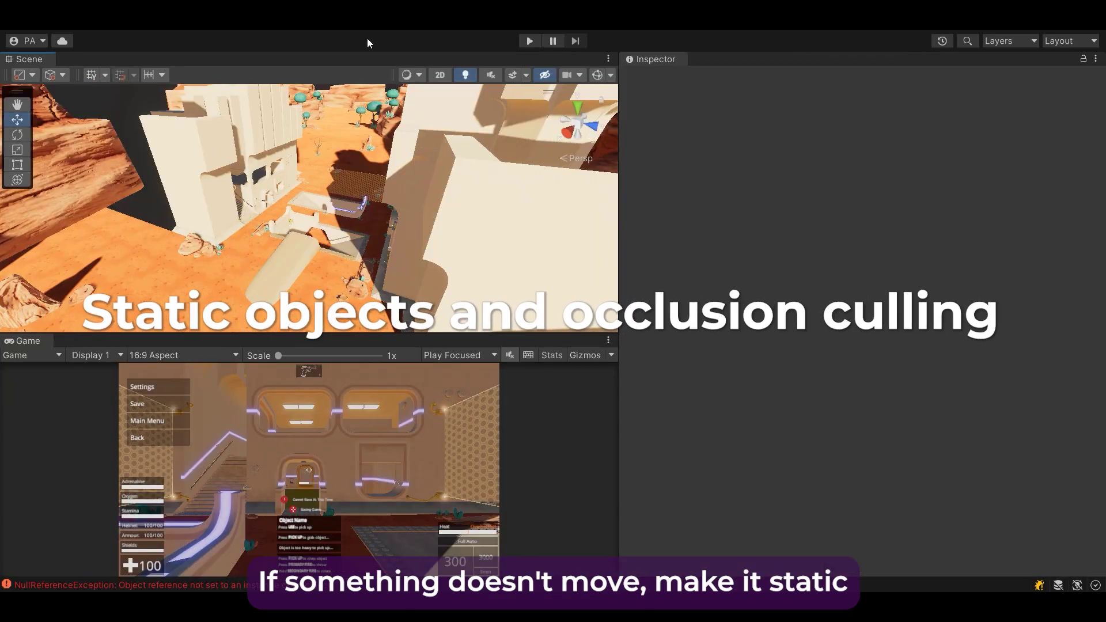
- Open the Occlusion Culling window from Window > Rendering
left_click(367, 23)
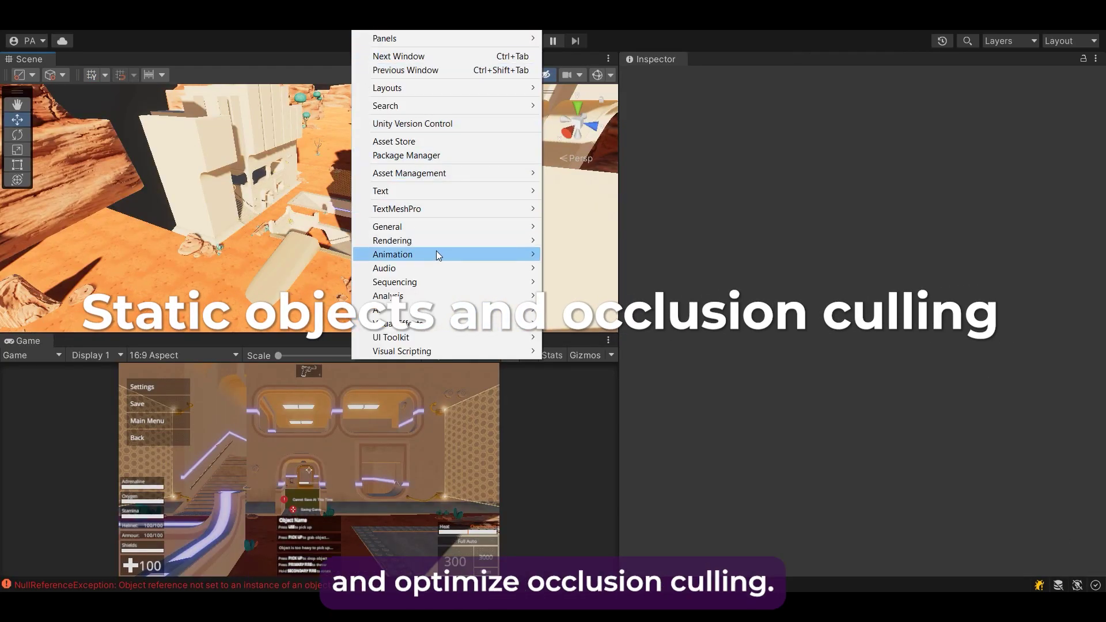
mouse_move(452, 244)
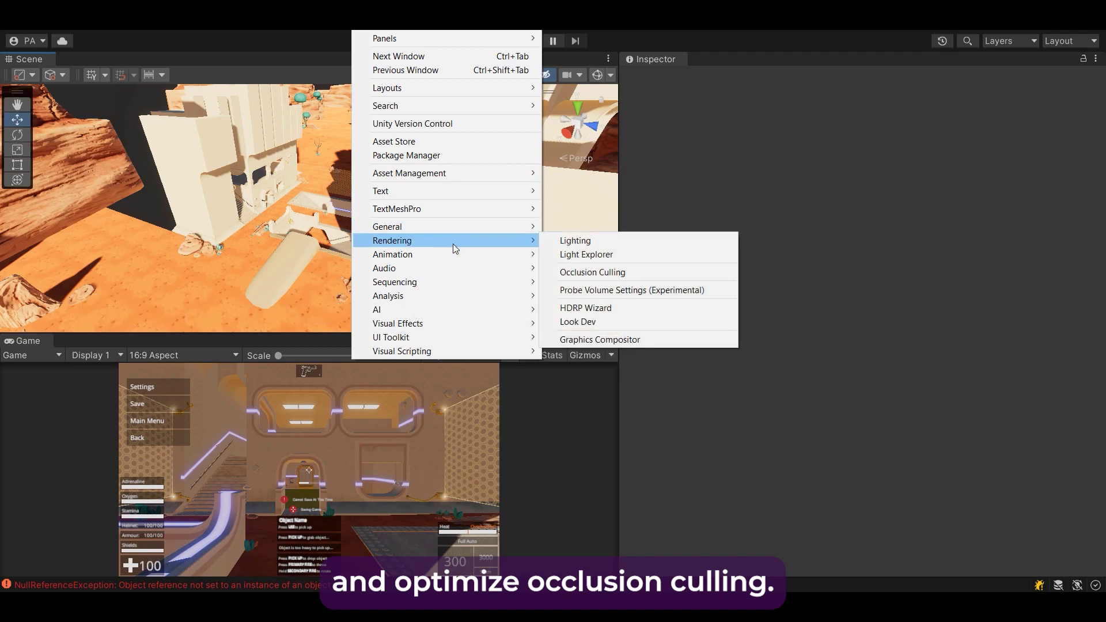
left_click(581, 272)
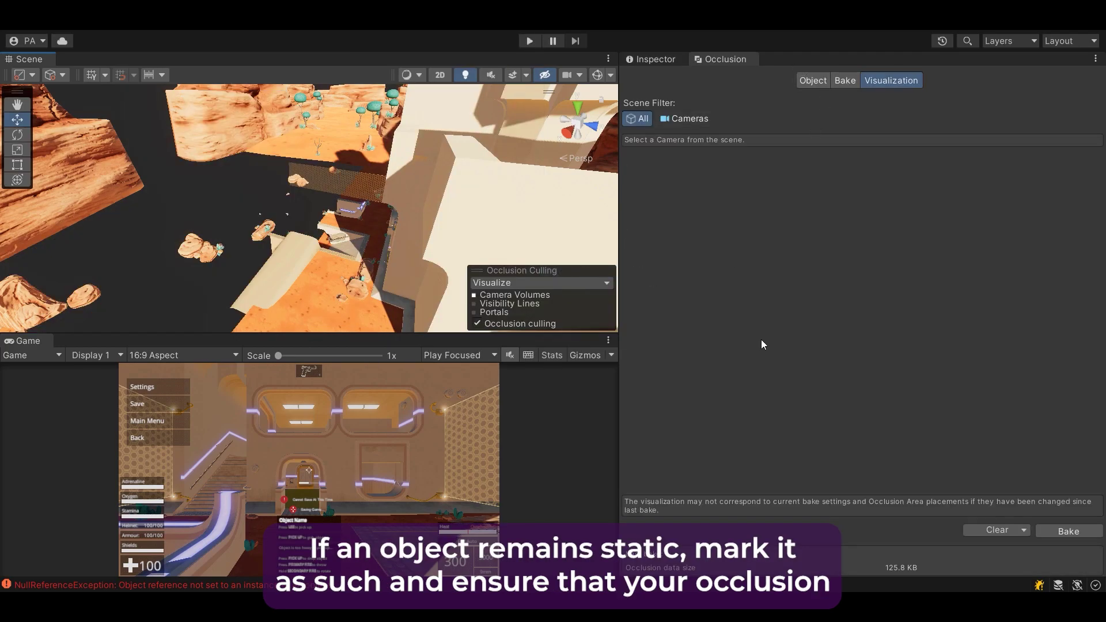
middle_click_drag(523, 183, 399, 210)
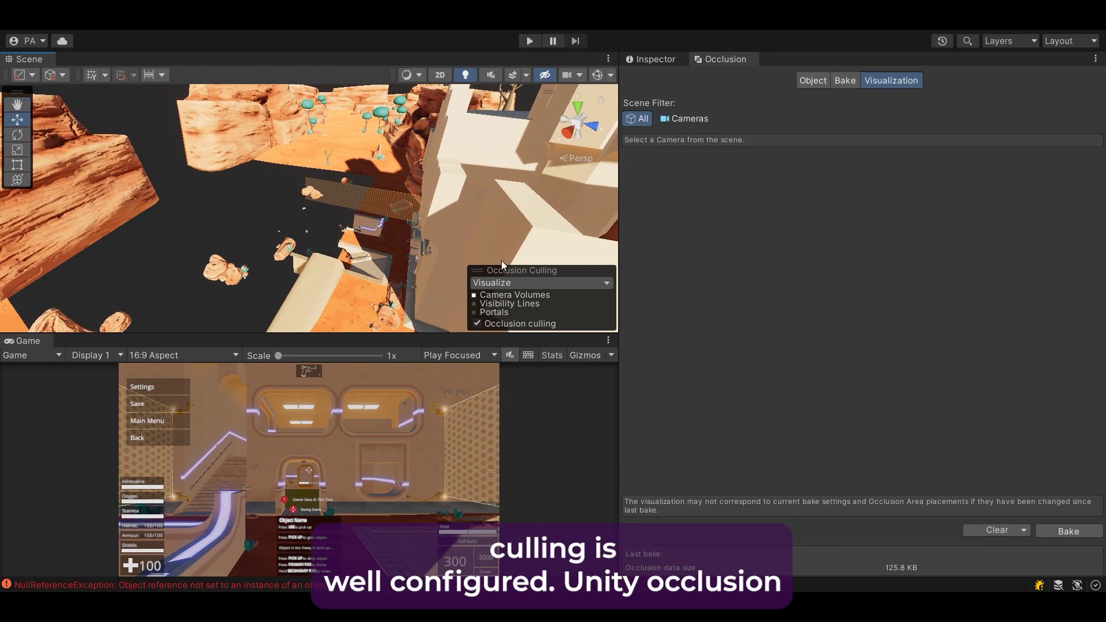
- Run the game, check the Bake parameters, then return to Visualization
key("ctrl+p")
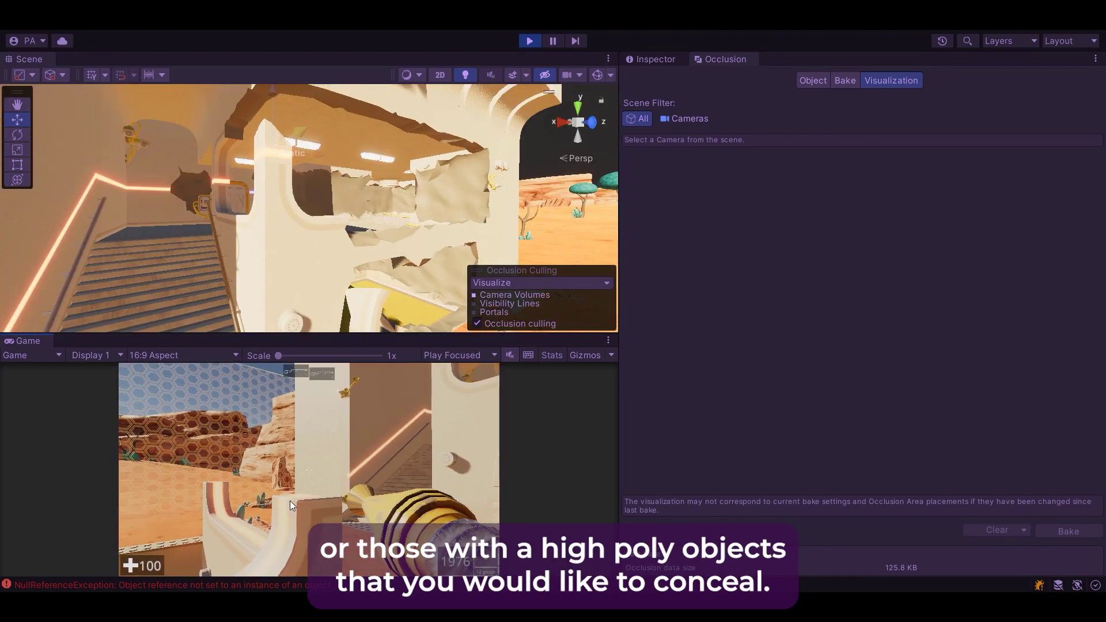
left_click(838, 84)
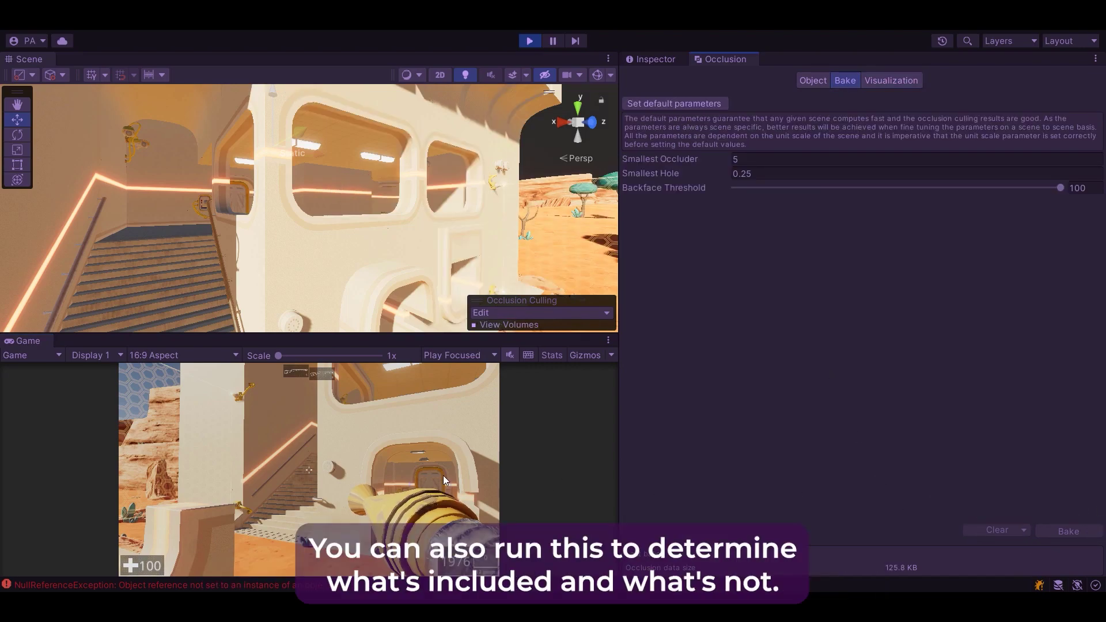
left_click(891, 80)
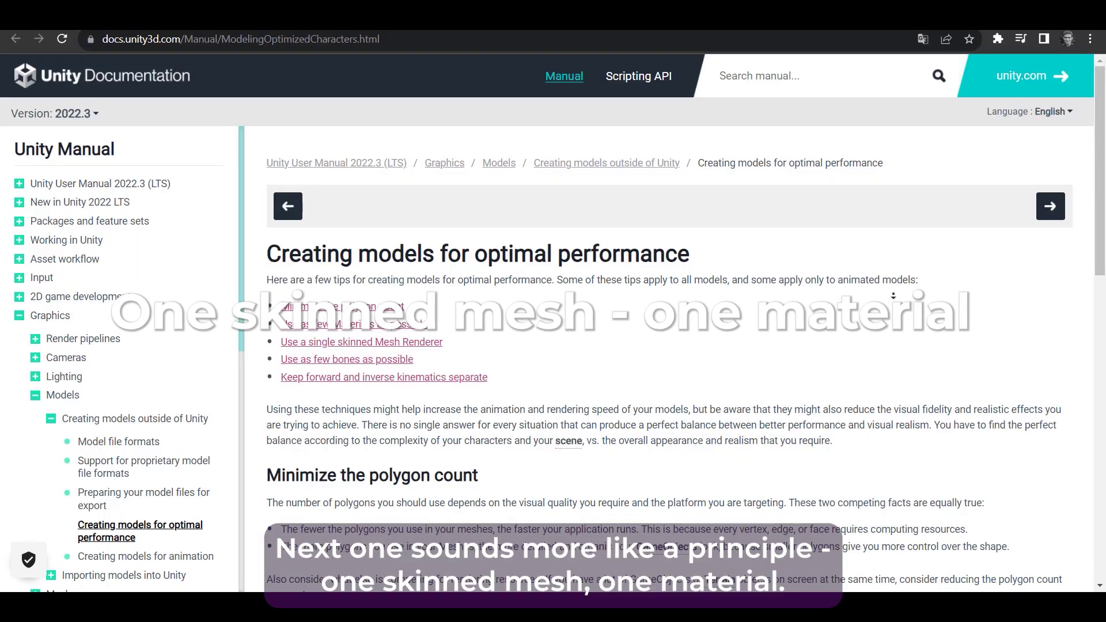
scroll(569, 294, "down", 2)
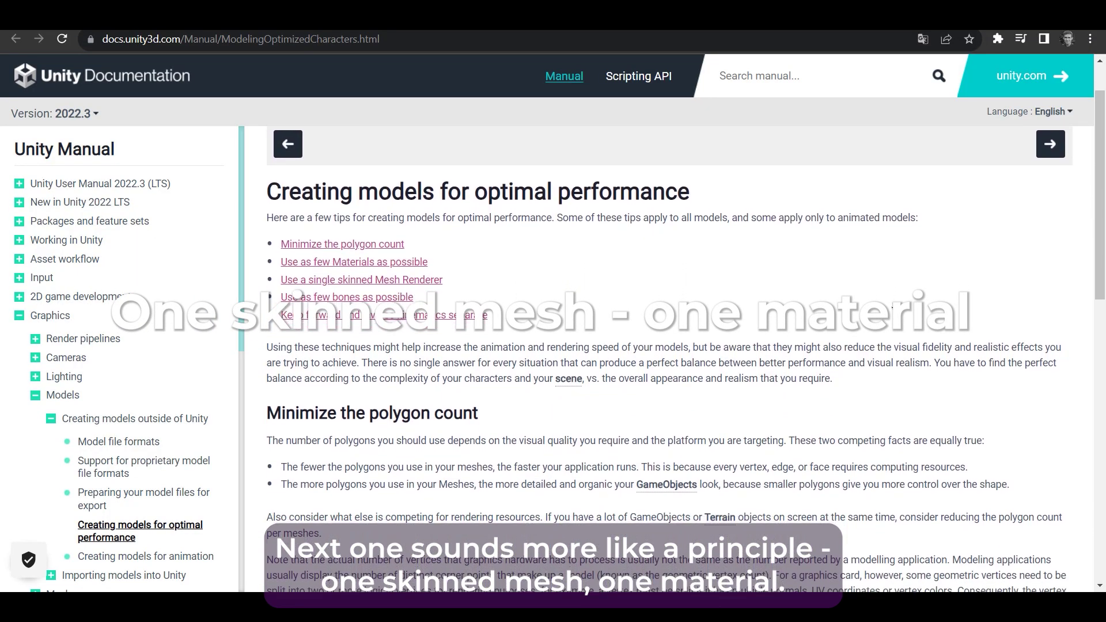
scroll(893, 306, "down", 2)
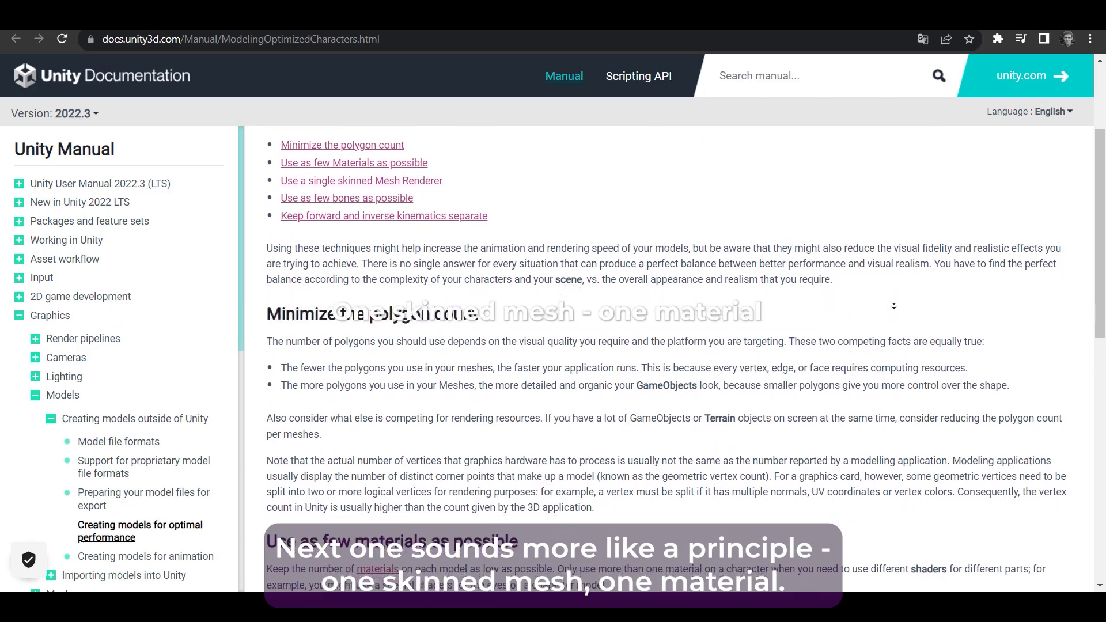
scroll(893, 306, "down", 2)
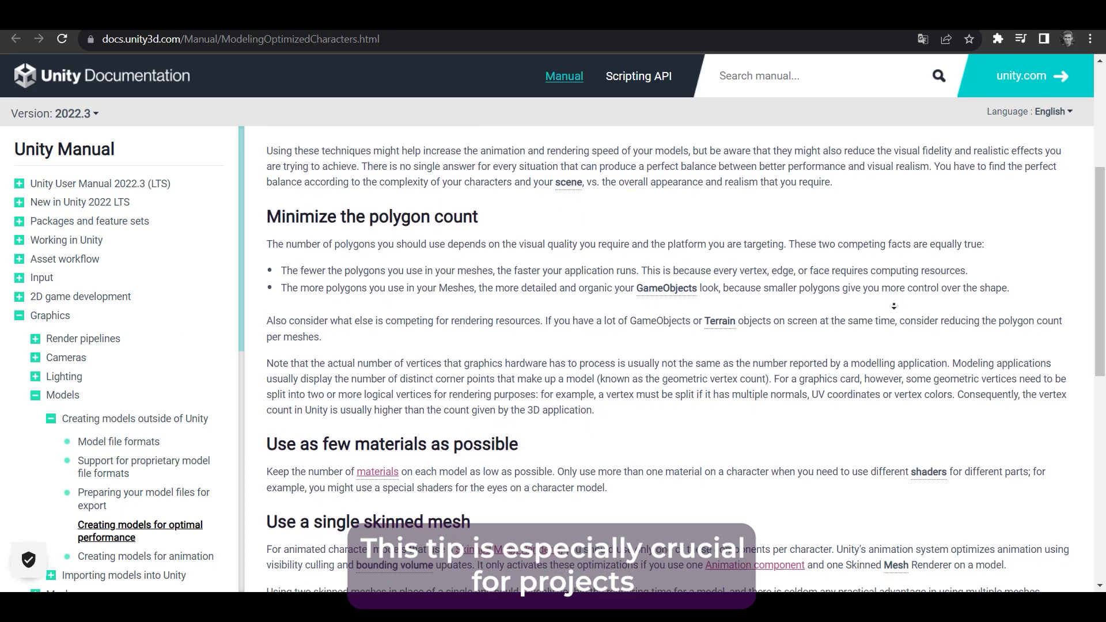
scroll(893, 306, "down", 2)
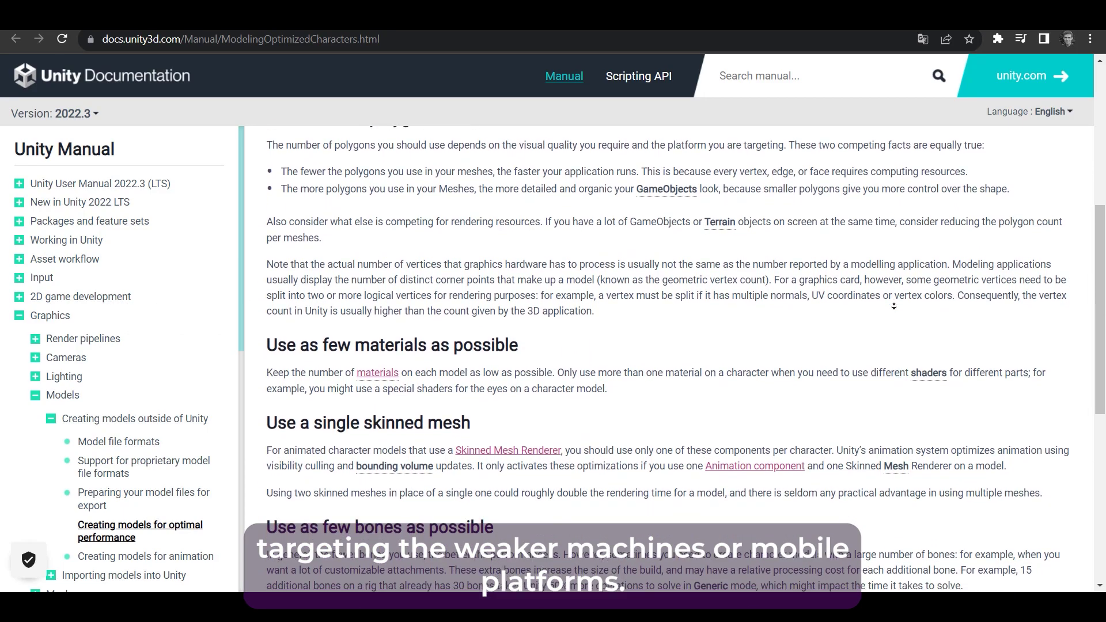
scroll(893, 306, "down", 2)
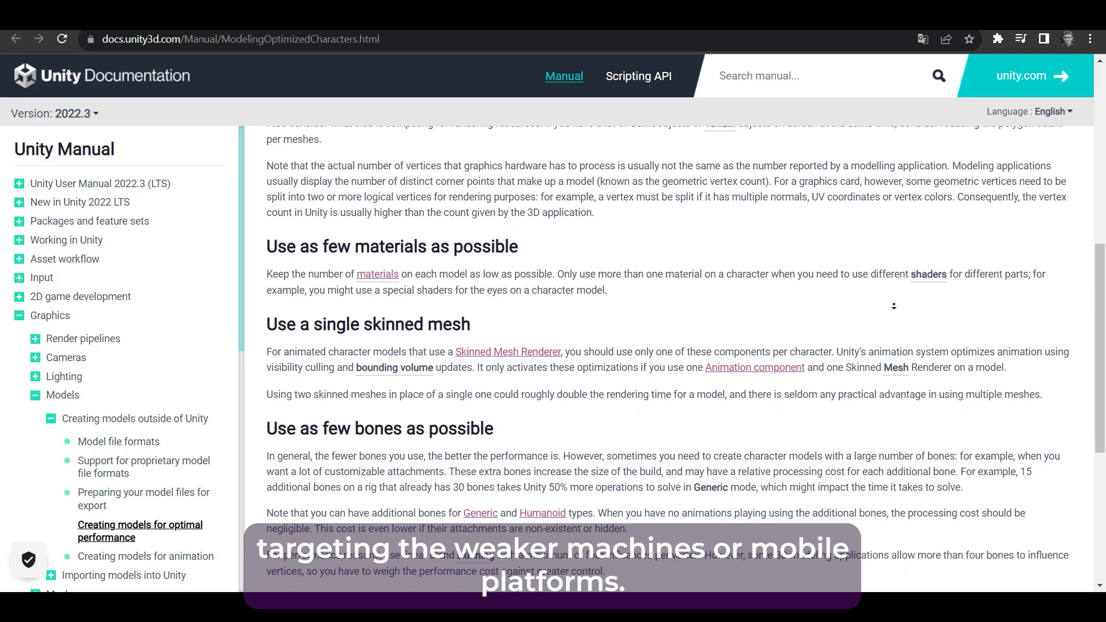
scroll(893, 305, "down", 2)
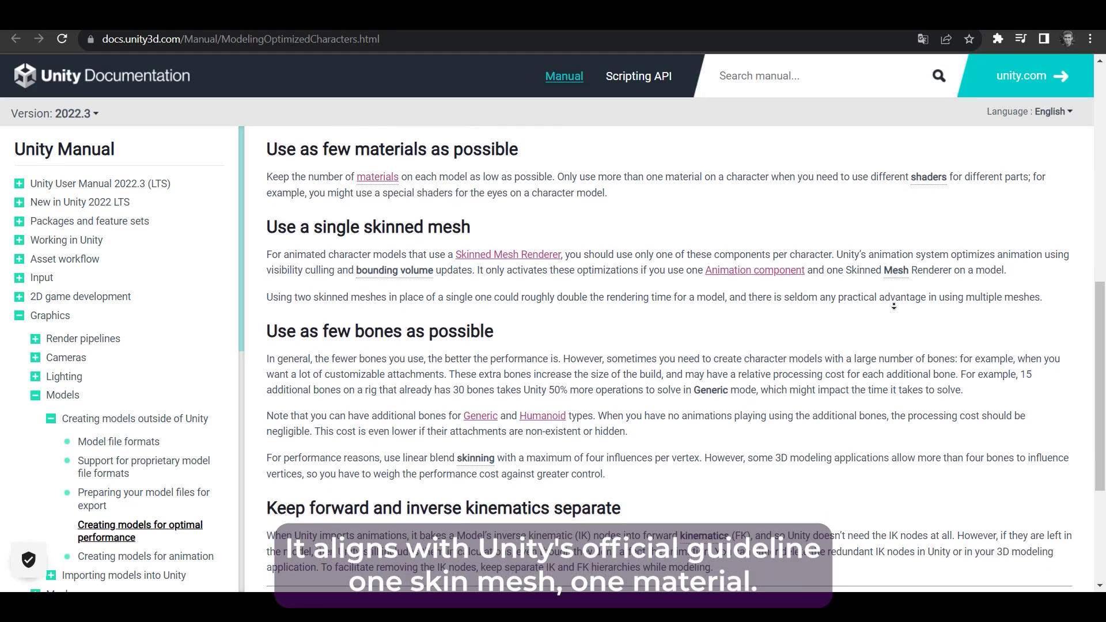
scroll(893, 306, "down", 2)
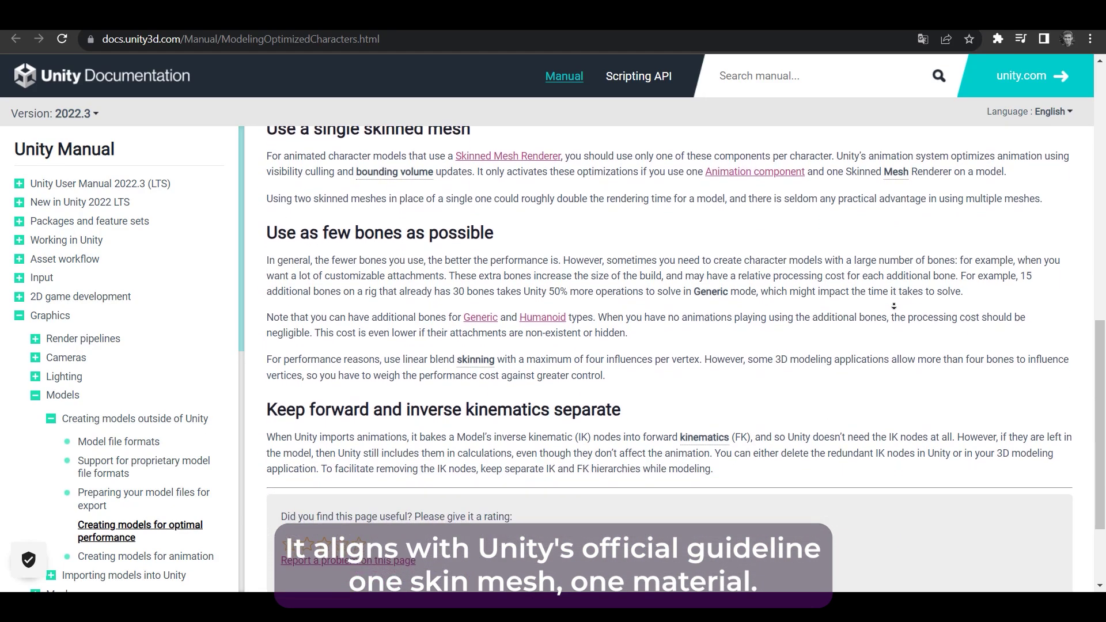
scroll(893, 306, "down", 1)
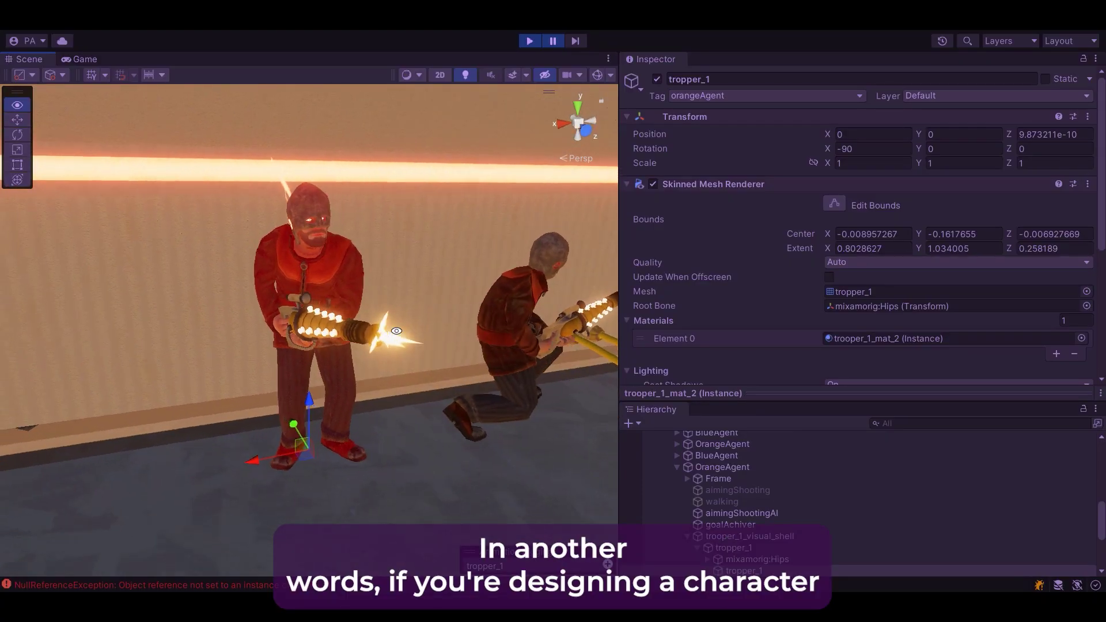
- Toggle the tropper_1 body mesh off and on twice to compare batch counts
scroll(797, 509, "down", 3)
scroll(792, 498, "up", 2)
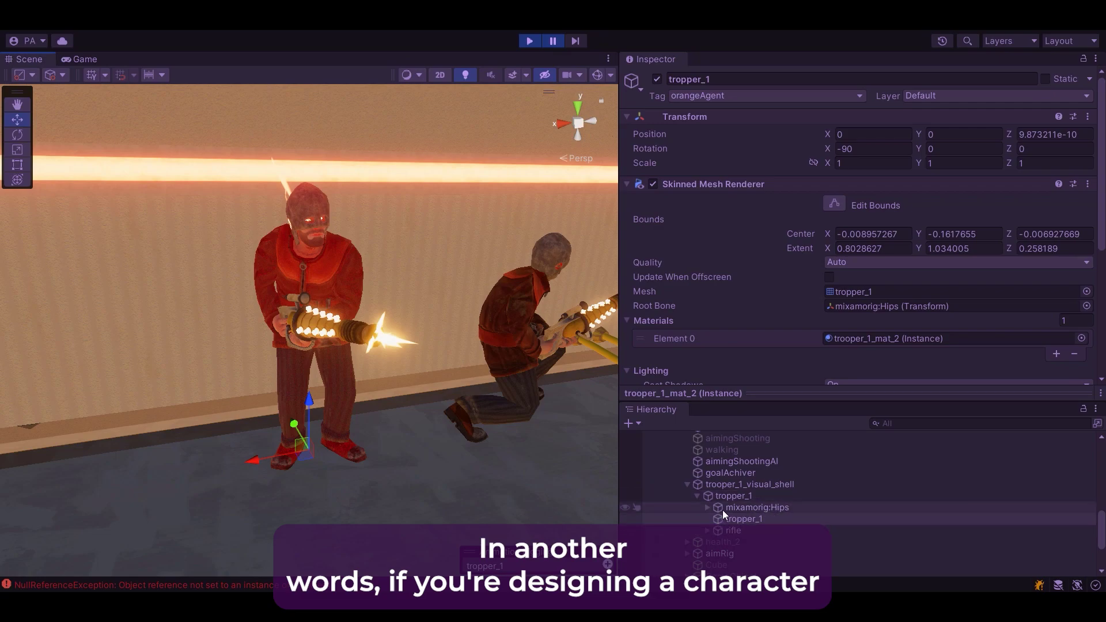
scroll(822, 263, "down", 2)
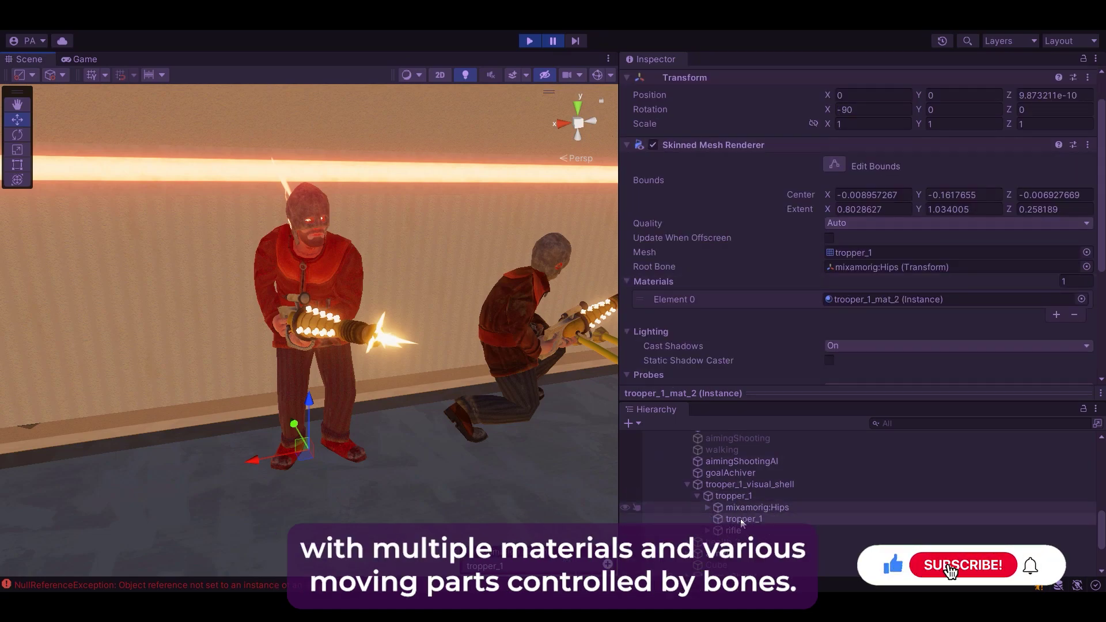
scroll(732, 184, "up", 2)
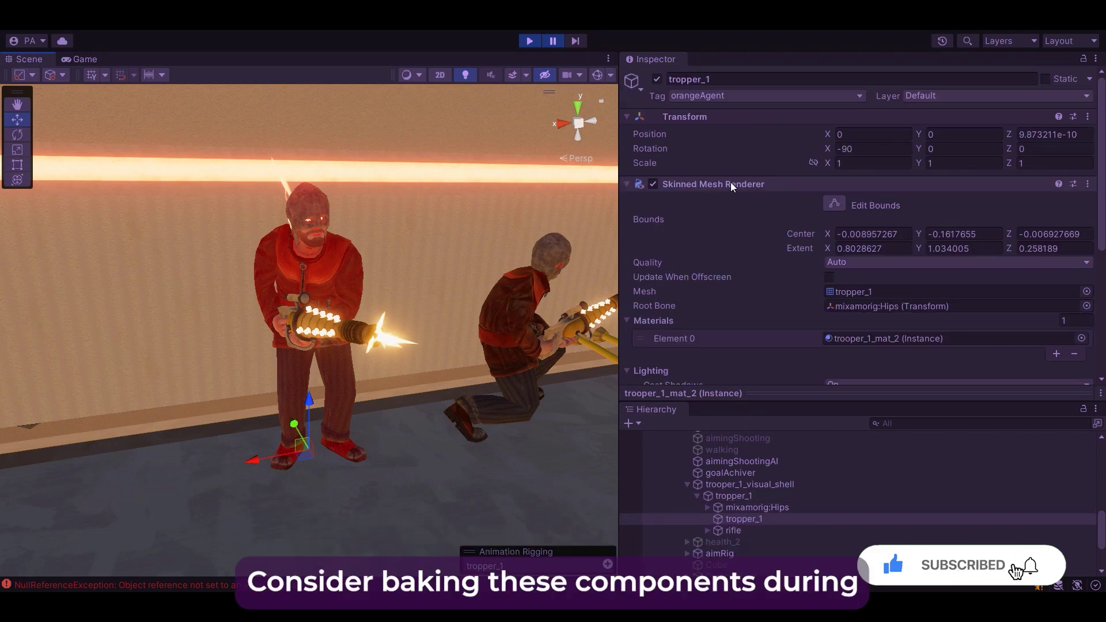
left_click(656, 80)
left_click(657, 79)
left_click(657, 80)
left_click(656, 79)
- Darken the trooper's base map colour, then restore it
scroll(772, 293, "down", 2)
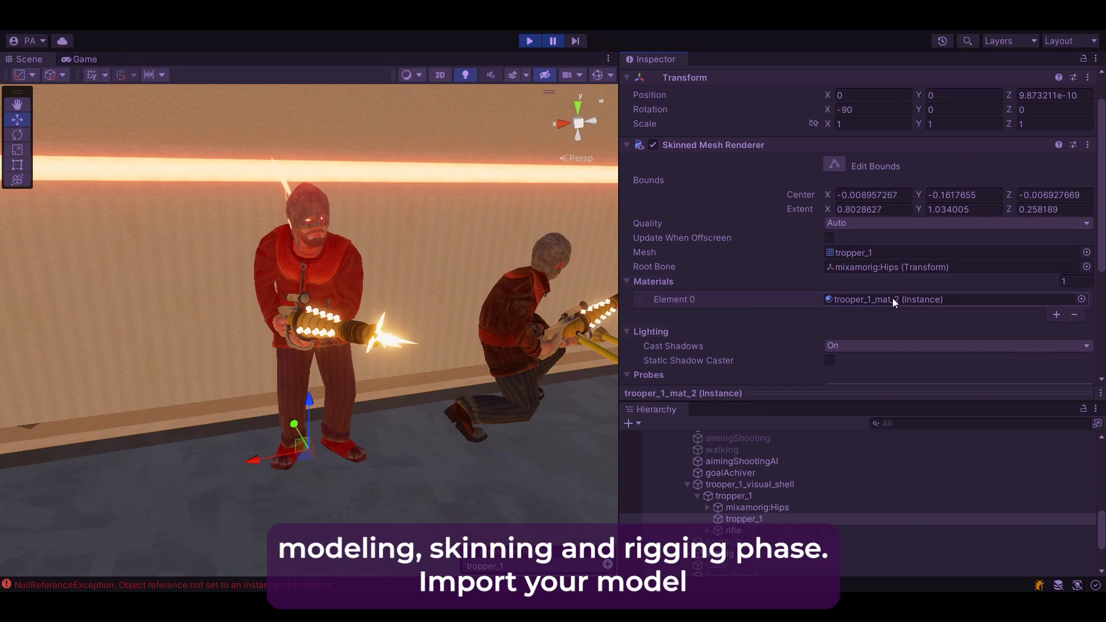
scroll(887, 302, "down", 10)
scroll(797, 320, "down", 3)
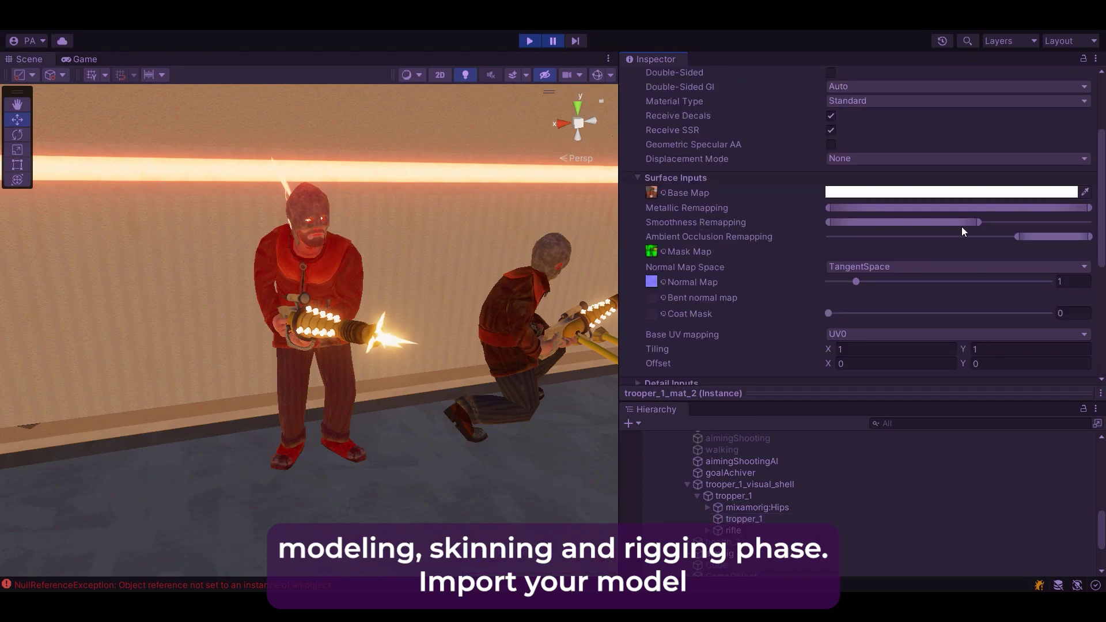
left_click(961, 194)
left_click_drag(987, 288, 969, 243)
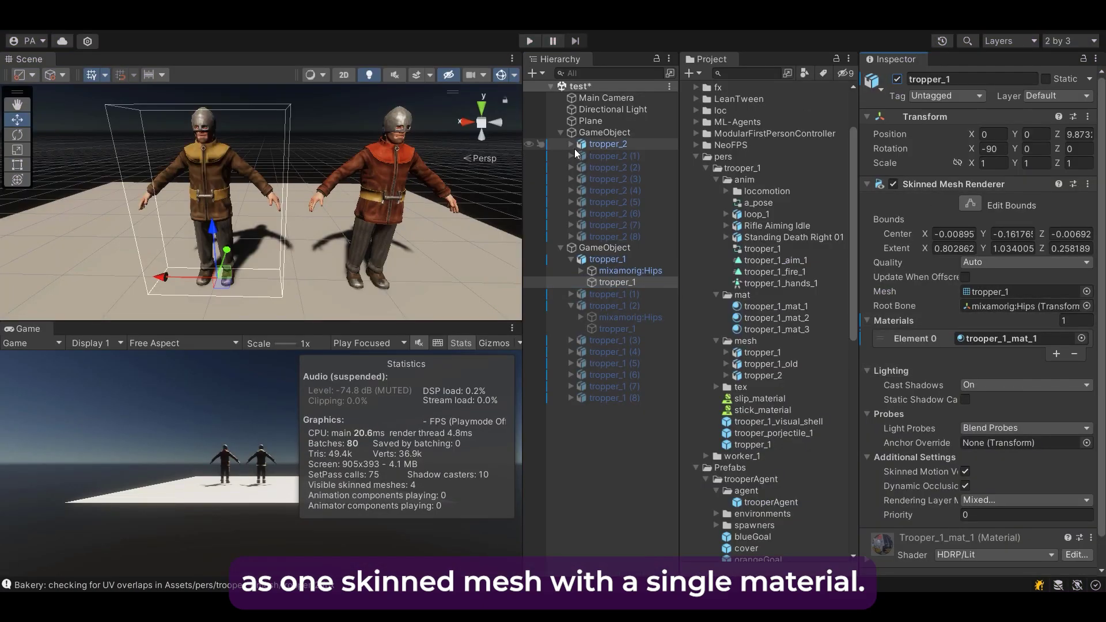
- Frame the red trooper, deactivate its tropper_1 and tropper_002 parts, then undo
left_click(451, 200)
key("f")
left_click(616, 167)
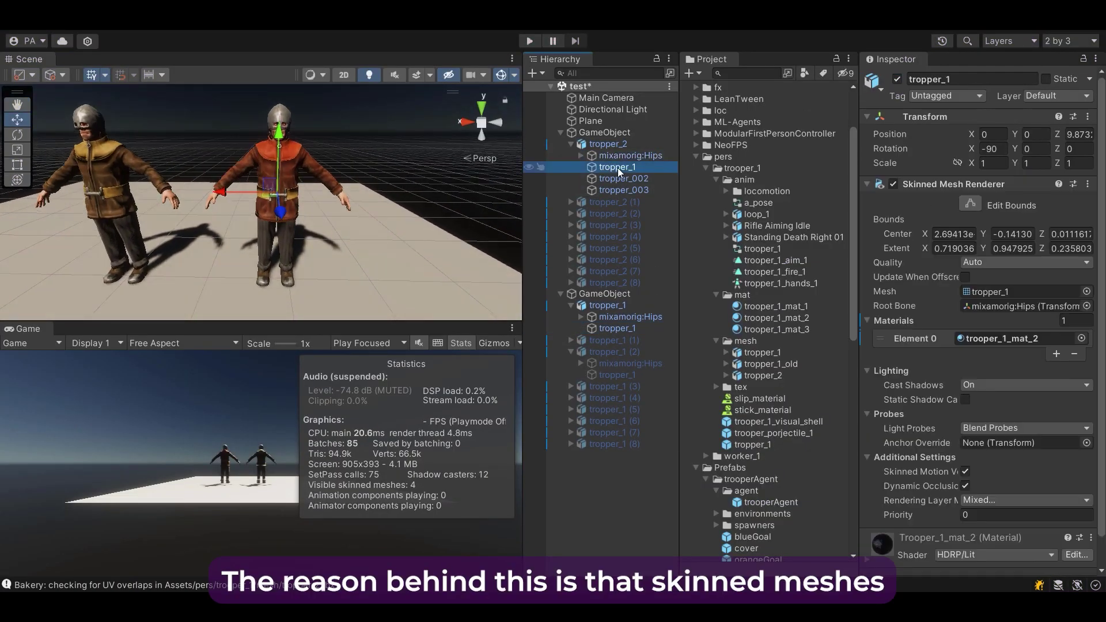
left_click(622, 179)
left_click(622, 190)
left_click(616, 167)
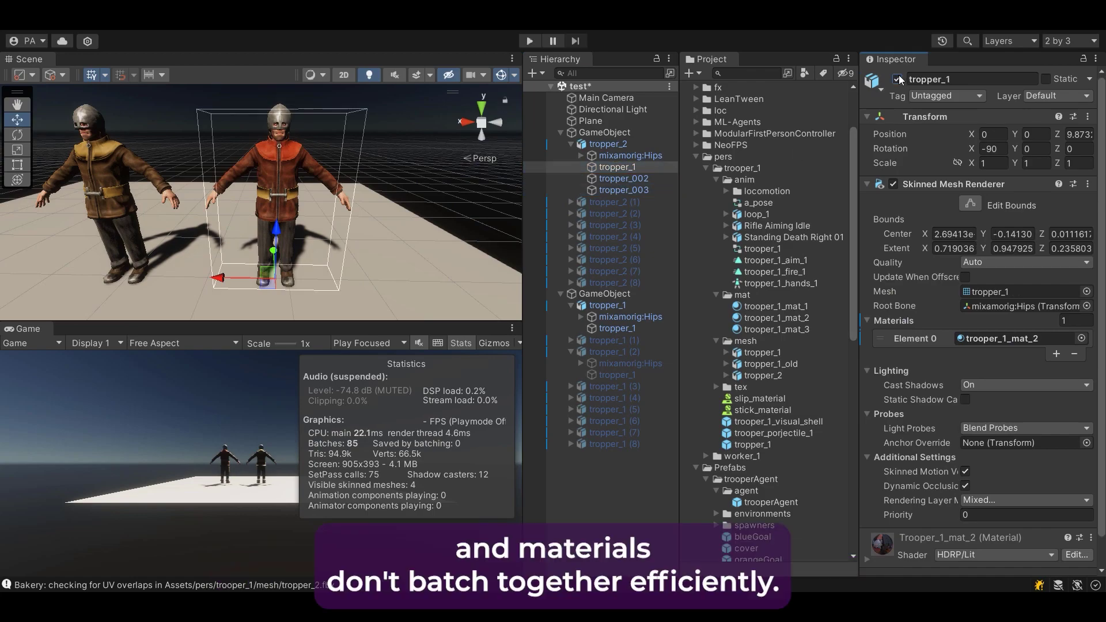
left_click(896, 79)
left_click(624, 178)
left_click(897, 79)
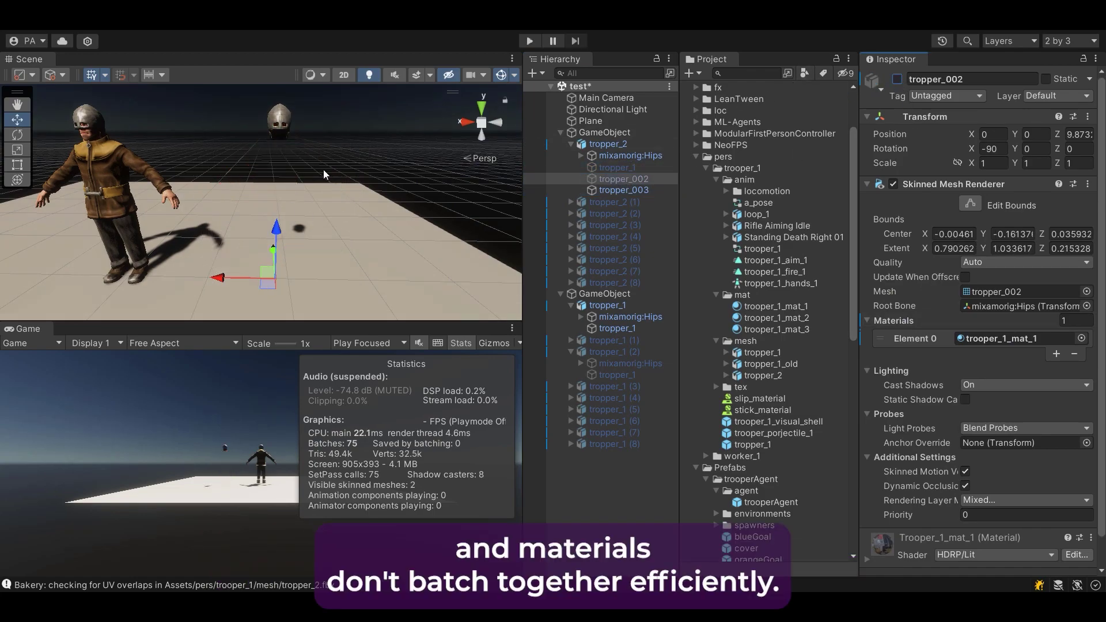
key("ctrl+z")
key("ctrl+z")
key("ctrl+z")
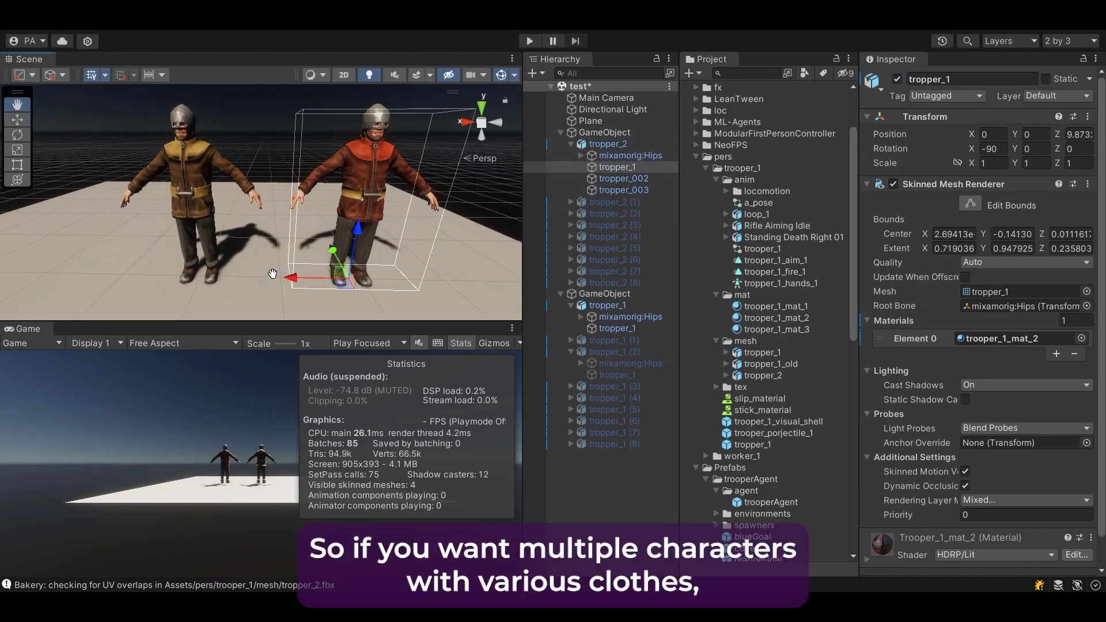
- Toggle the brown and red trooper groups, leaving red active and brown deactivated
left_click(571, 144)
left_click(605, 247)
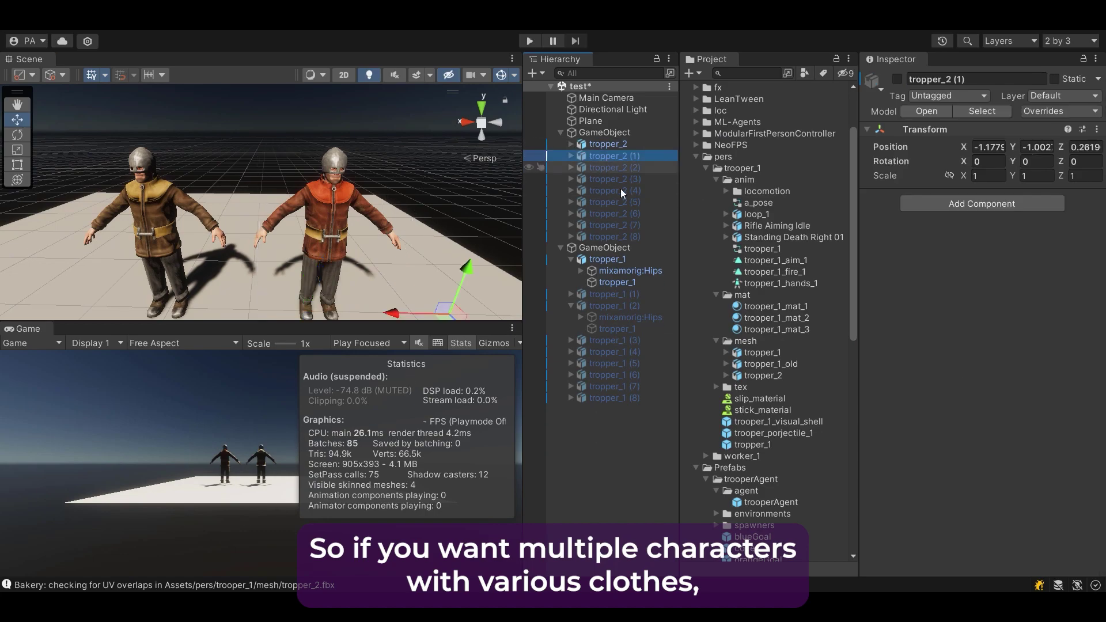
left_click(897, 79)
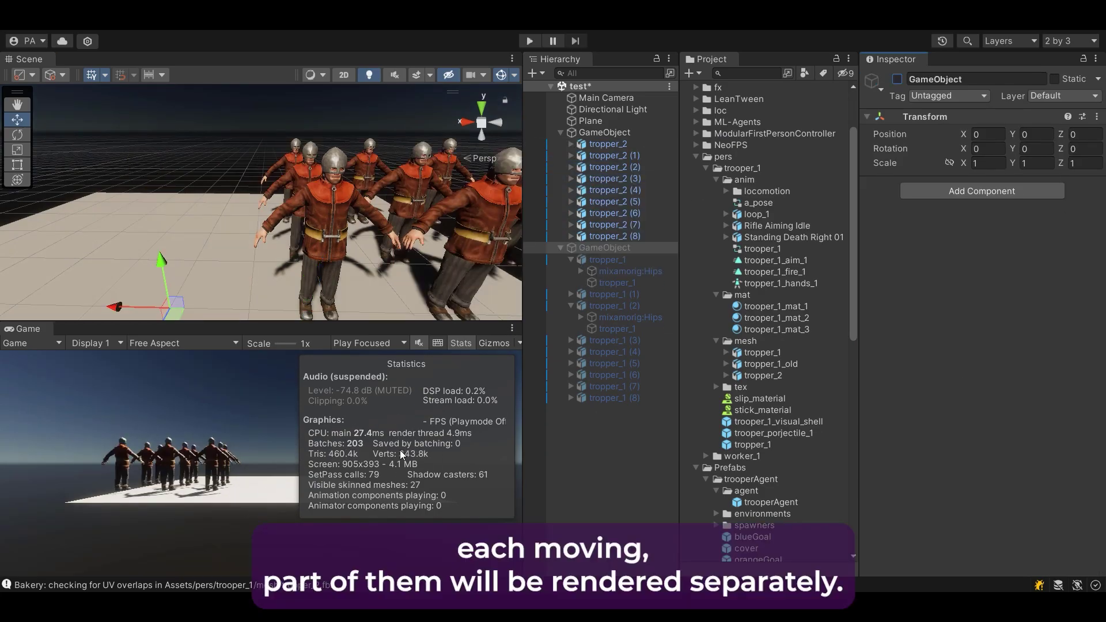
left_click(897, 79)
left_click(604, 132)
left_click(897, 79)
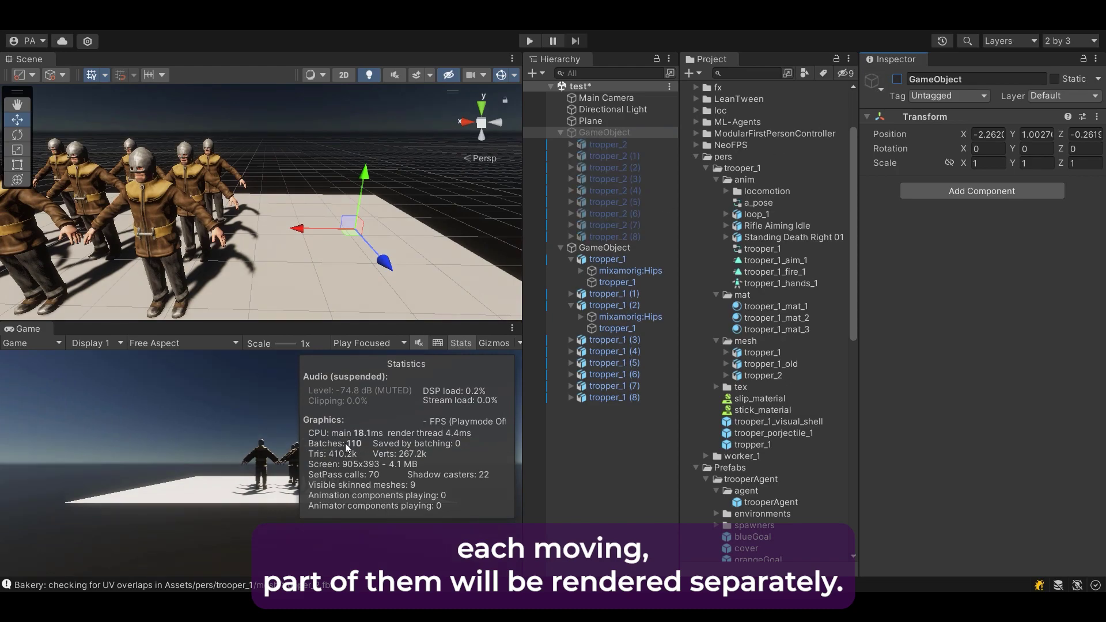
scroll(443, 222, "up", 3)
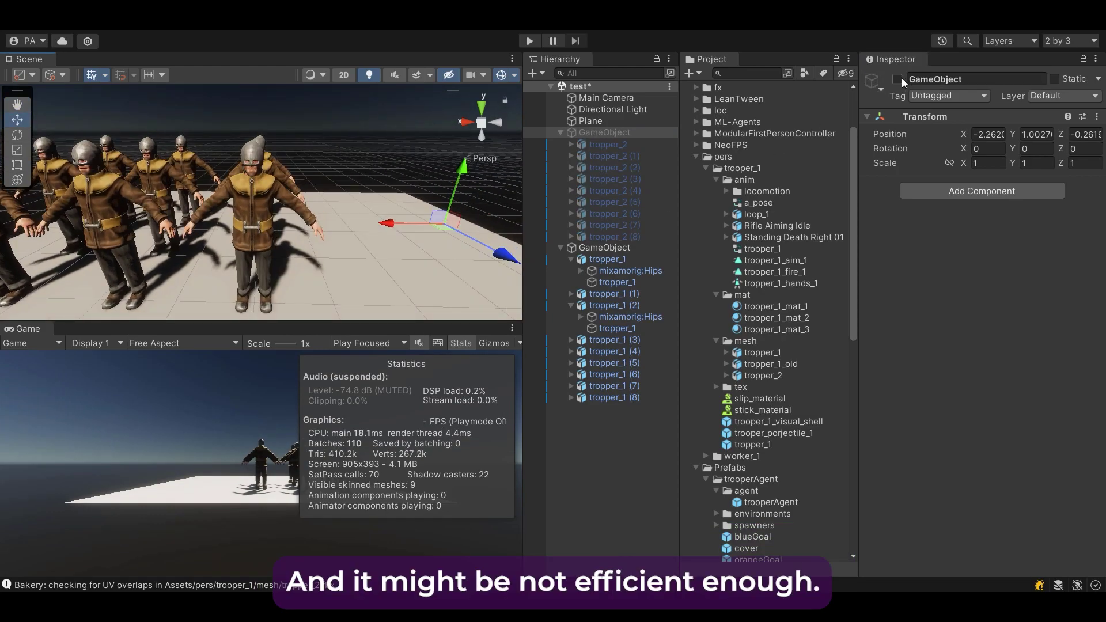
left_click(897, 79)
left_click(604, 248)
left_click(897, 79)
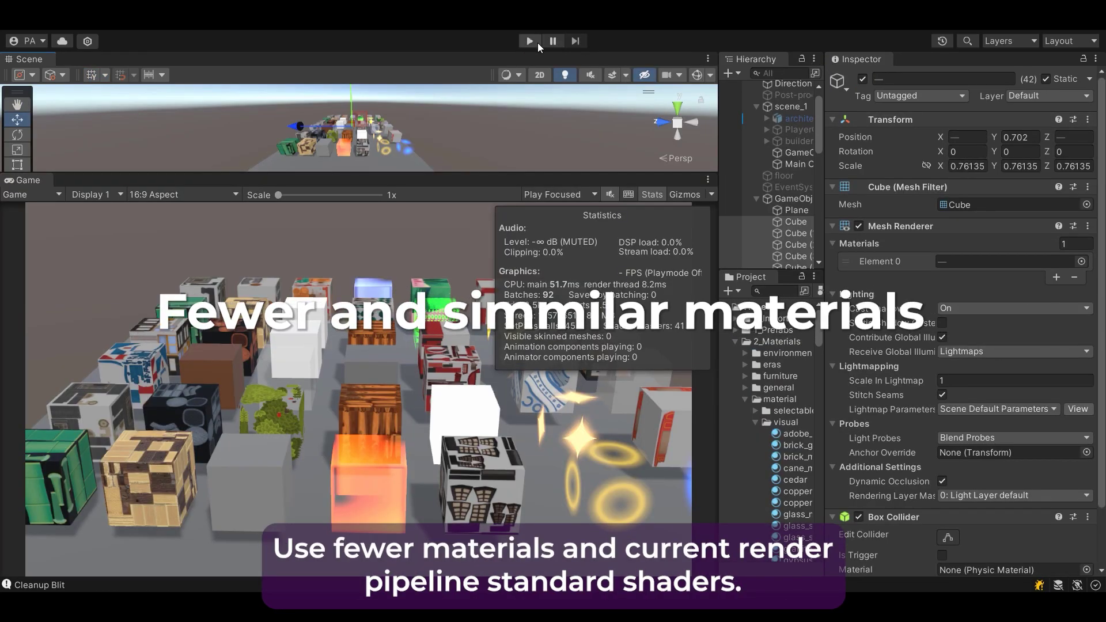
- Play and stop the cubes scene, then assign the cedar material to Element 0
left_click(537, 43)
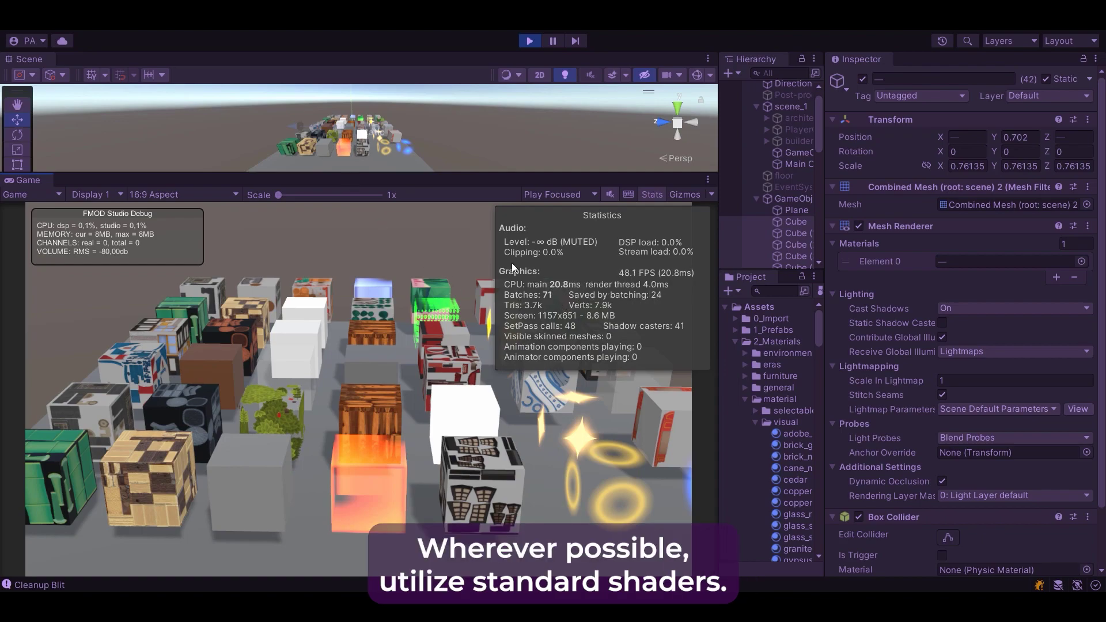
left_click(530, 40)
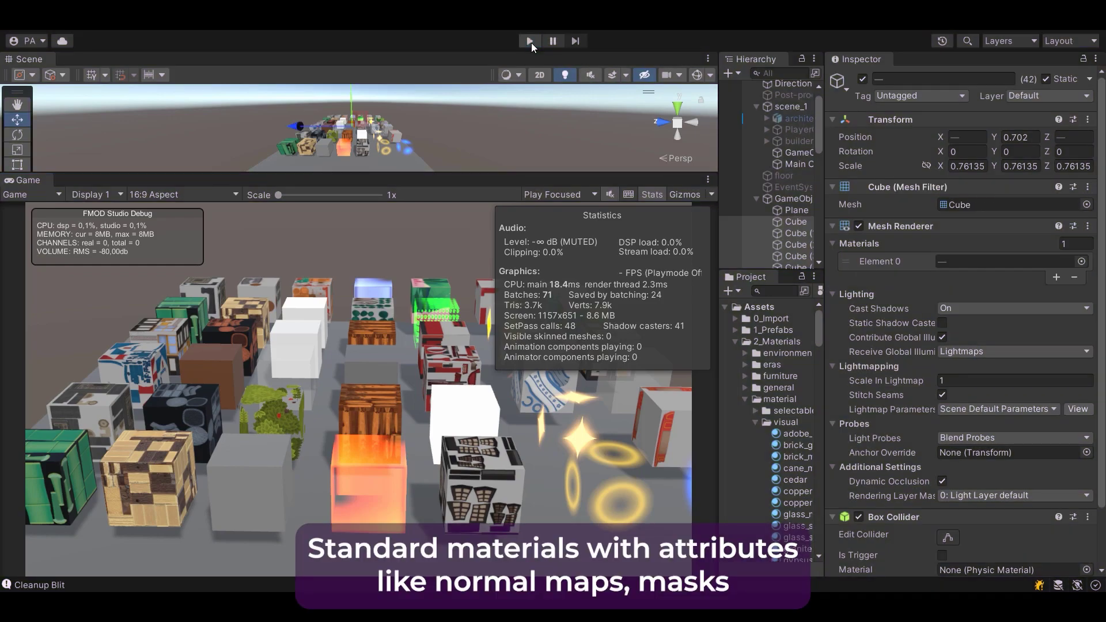
left_click(1082, 261)
double_click(799, 320)
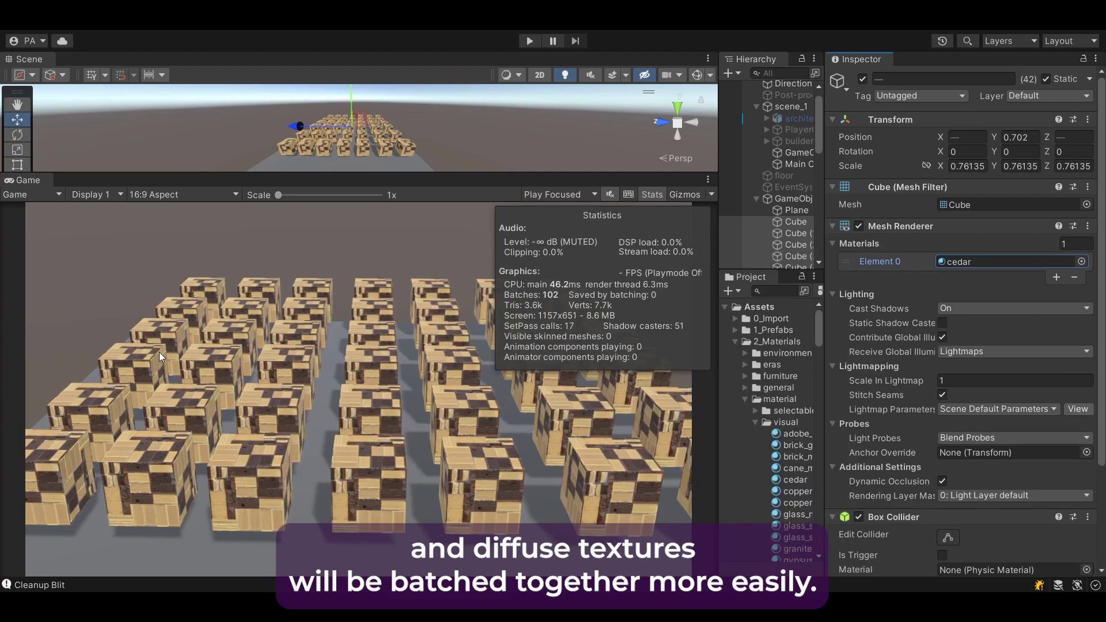
- Play again, enable the Frame Debugger and step to event 15, a shadow SRP Batch
left_click(530, 41)
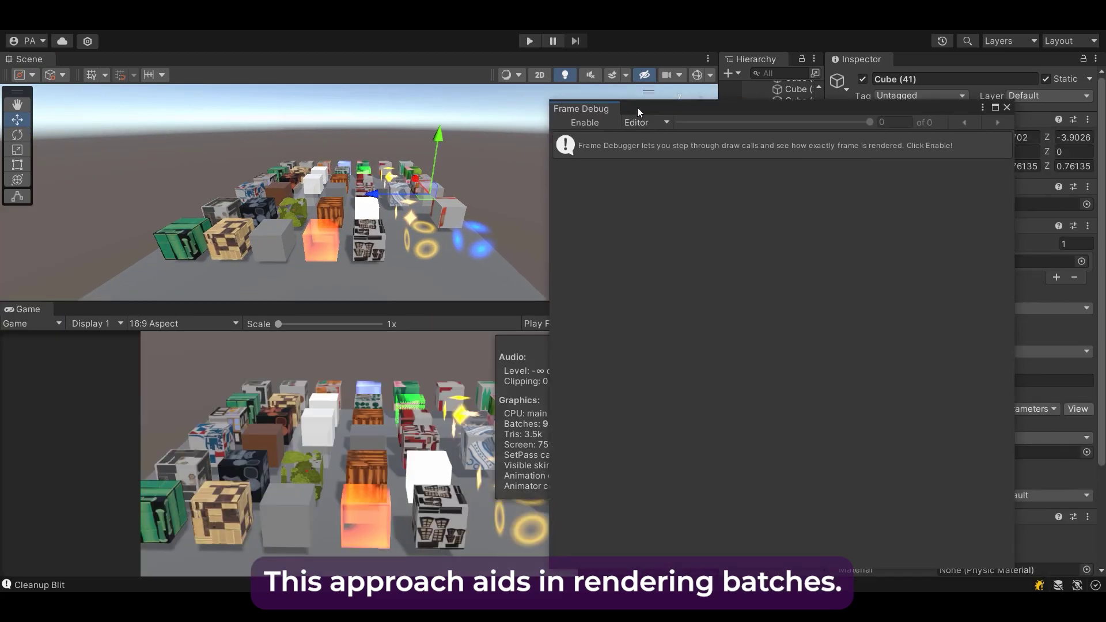
left_click_drag(637, 107, 647, 104)
mouse_move(330, 304)
left_mouse_down()
mouse_move(358, 436)
mouse_move(320, 133)
left_mouse_up()
left_click(616, 120)
left_click(665, 197)
key("Down")
key("Down")
key("Down")
key("Down")
key("Down")
key("Down")
key("Down")
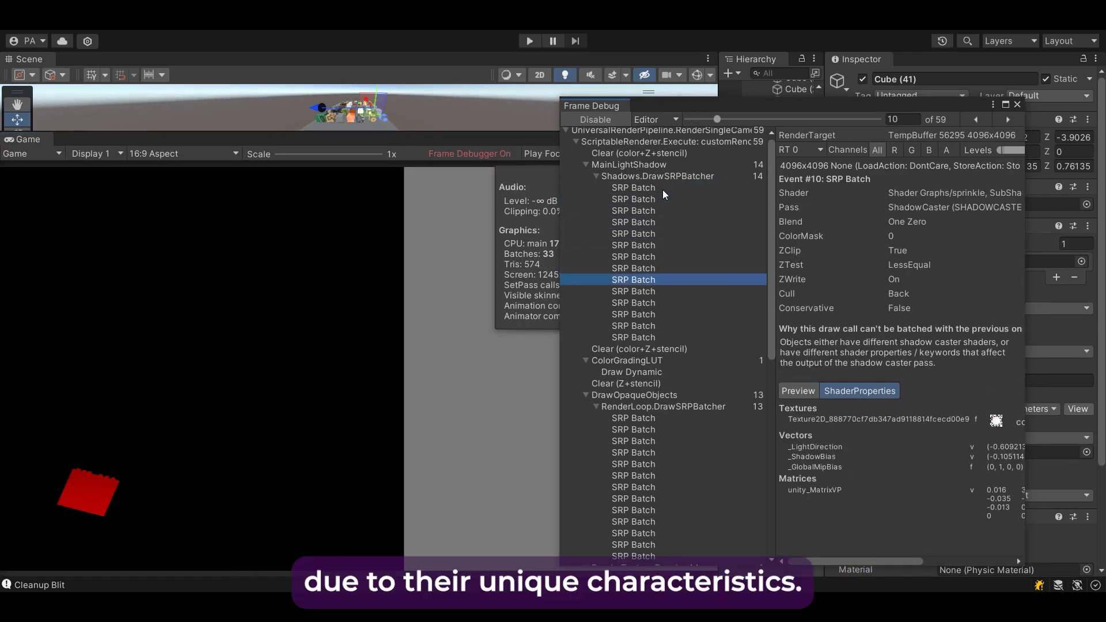
key("Down")
key("Down")
key("Down")
key("Down")
key("Down")
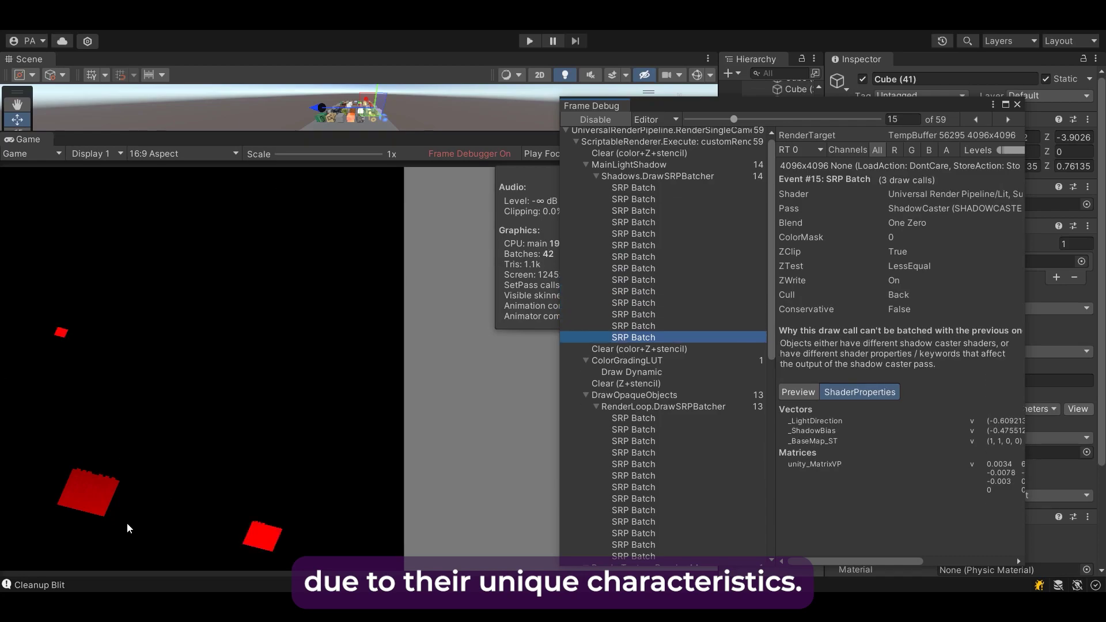
left_click_drag(320, 133, 321, 343)
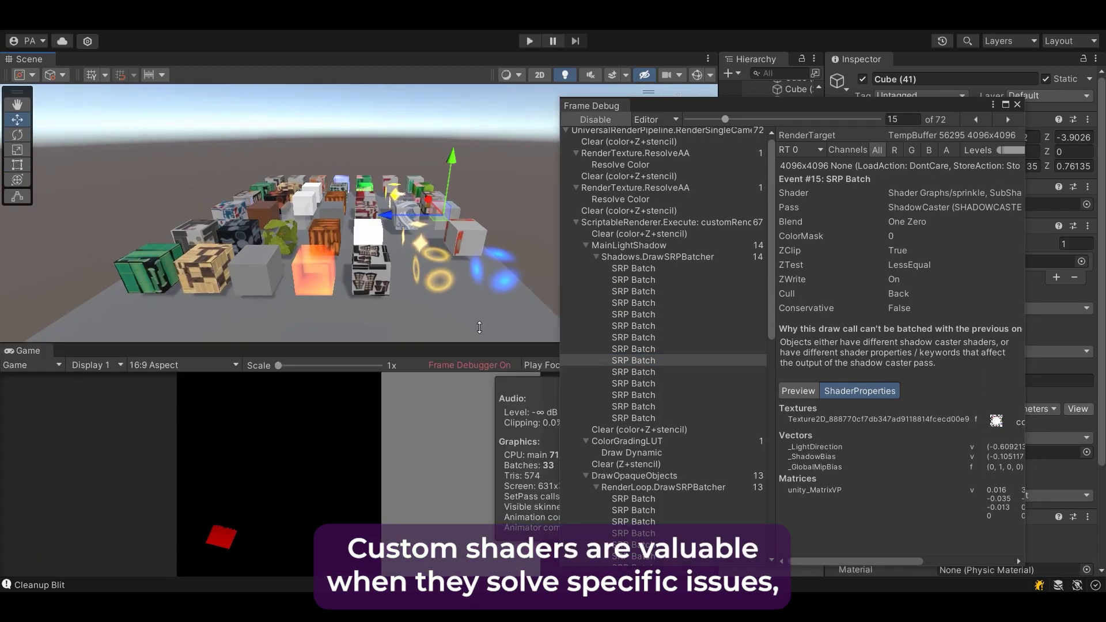
right_click(44, 33)
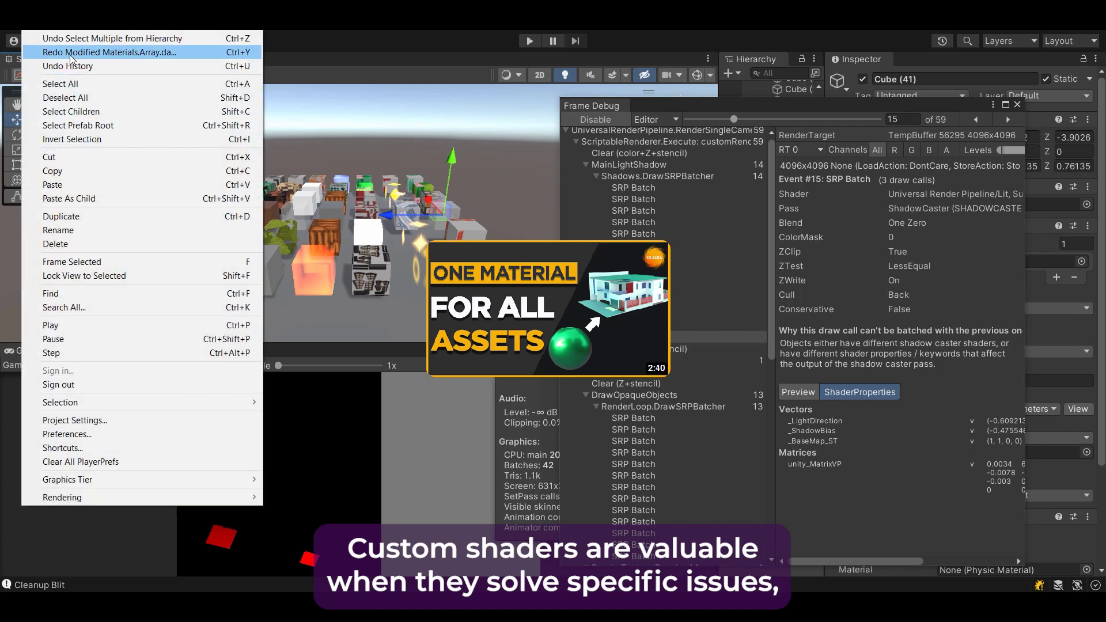
- Redo the shared cube material, then move keyPrefab and its active image in trailerScene
left_click(70, 52)
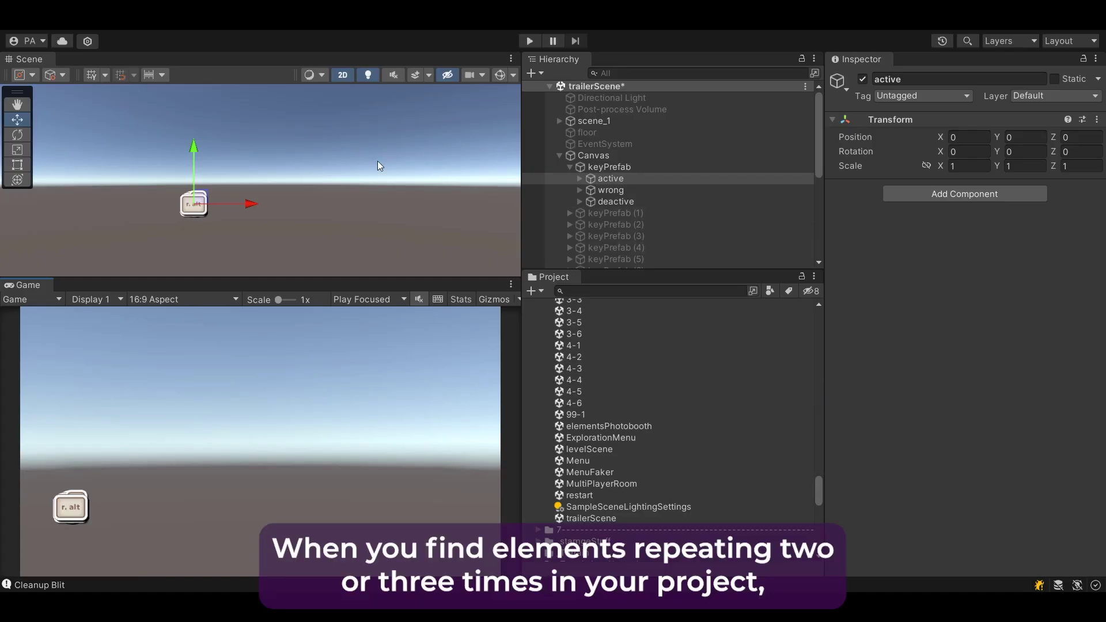
left_click(609, 167)
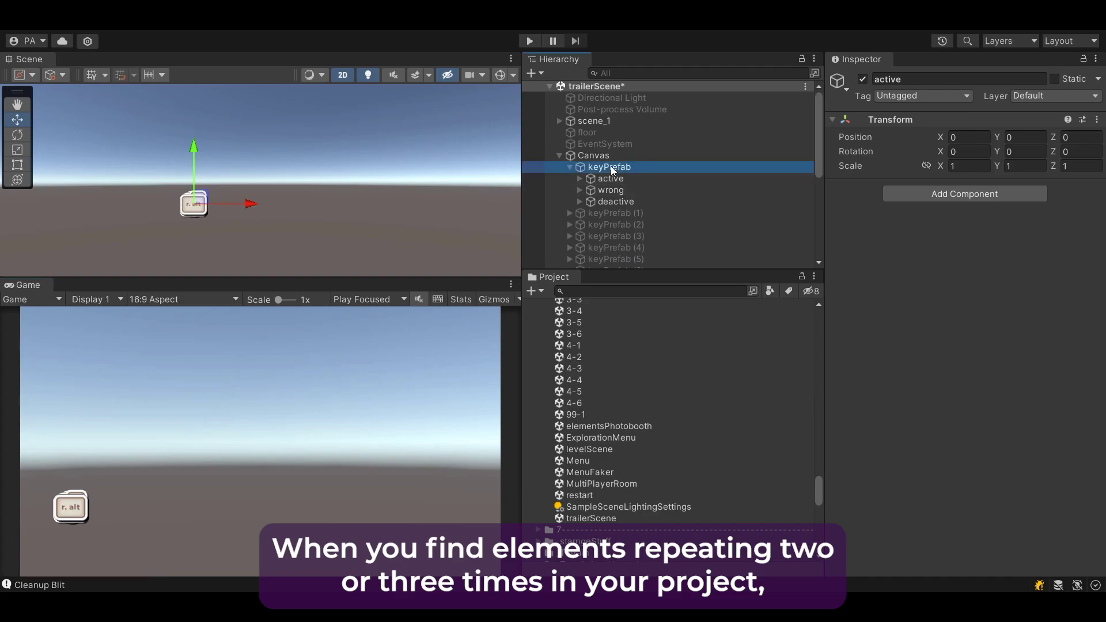
left_click_drag(194, 205, 352, 155)
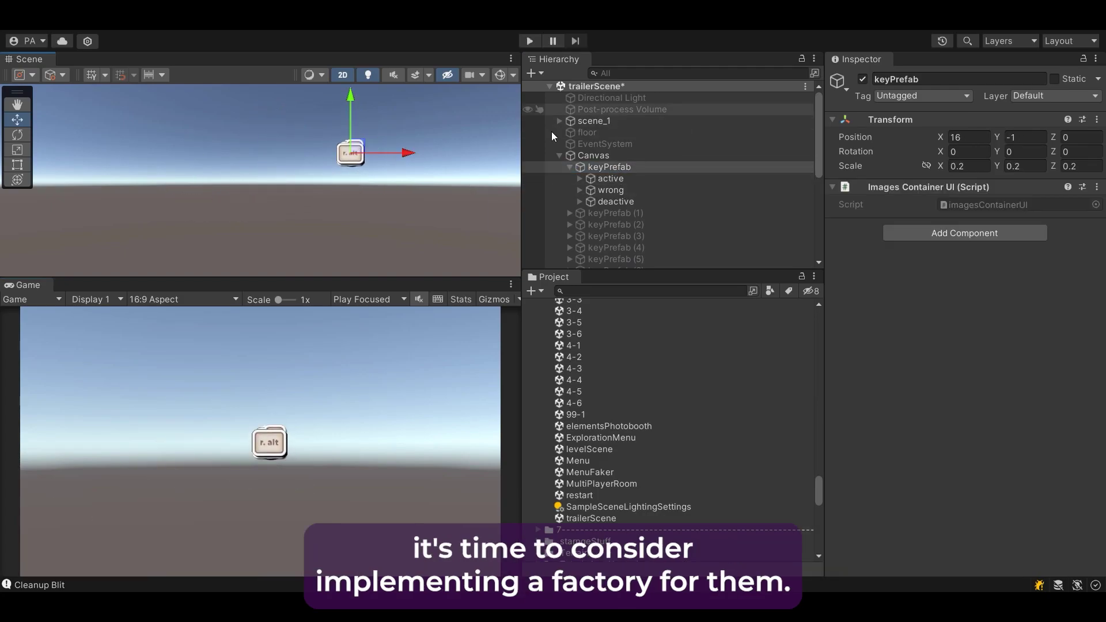
left_click(631, 180)
left_click_drag(358, 154, 416, 151)
- Expand keyPrefab's wrong group and inspect buttonWest, buttonEast and buttonSouth
left_click(633, 190)
left_click(579, 190)
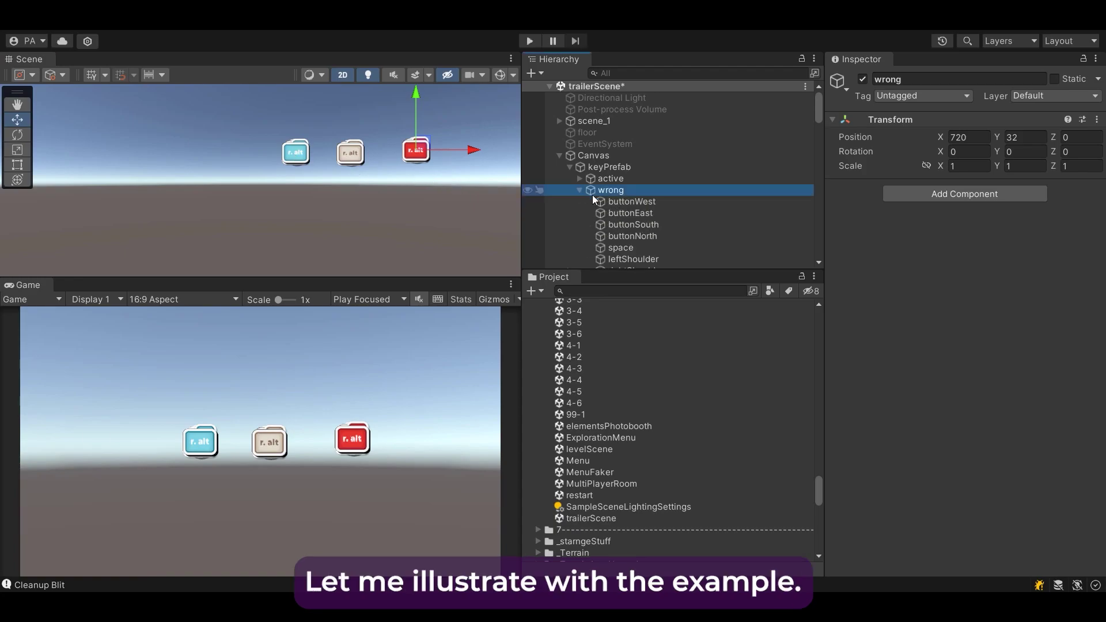
left_click(622, 201)
left_click(624, 213)
left_click(640, 224)
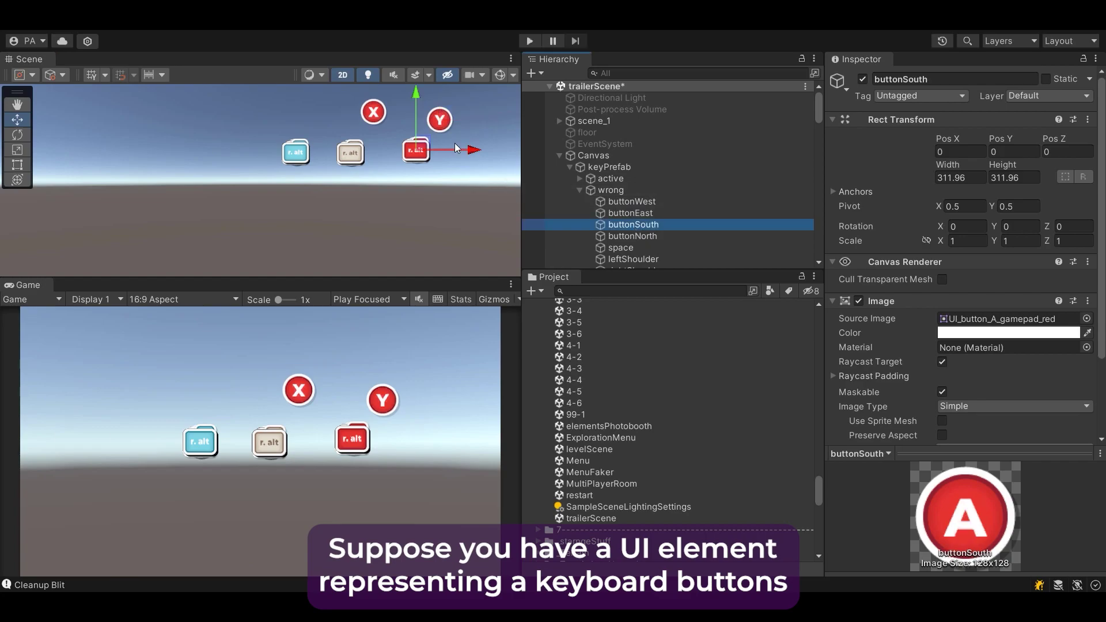
key("Up")
key("Up")
key("Up")
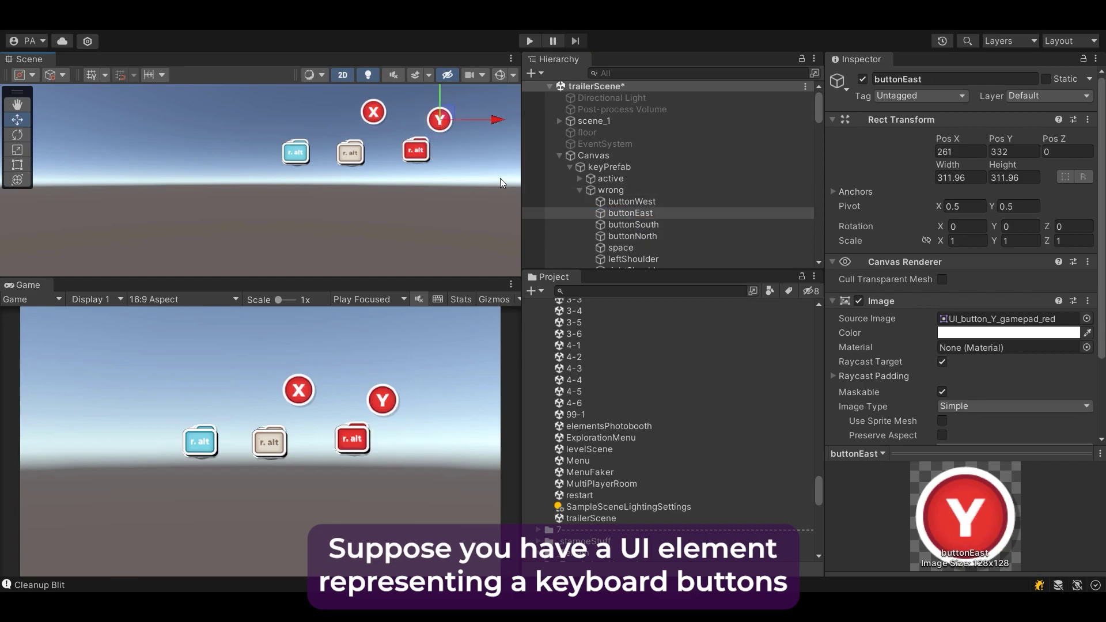
key("Up")
key("Up")
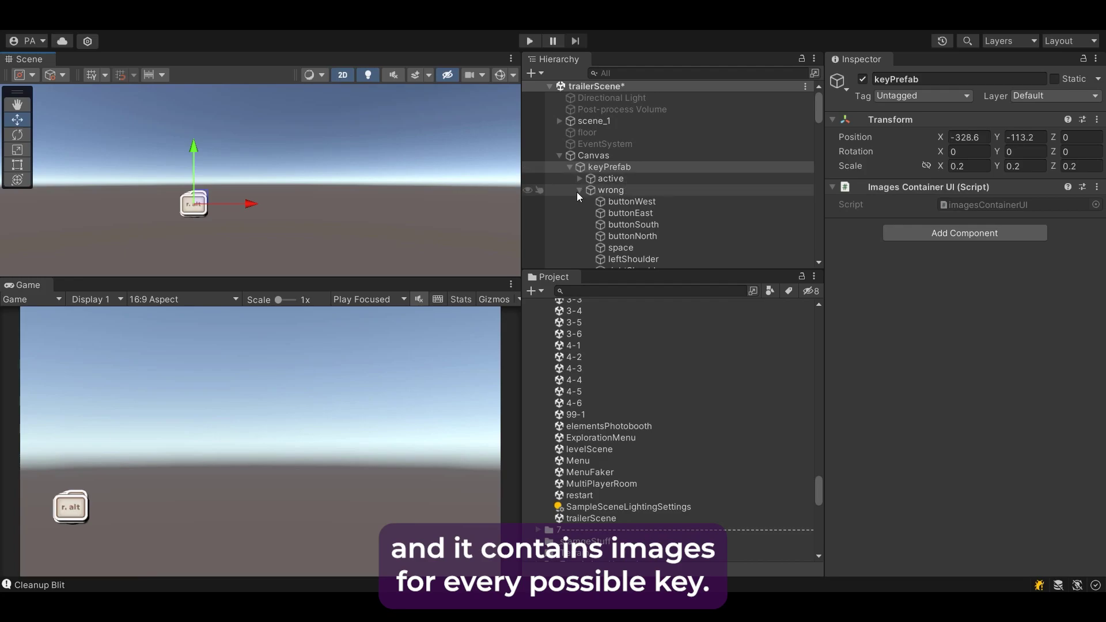
- Enable keyPrefab copies (1) through (23) to complete the key grid
left_click(569, 167)
left_click(594, 181)
scroll(620, 213, "down", 5)
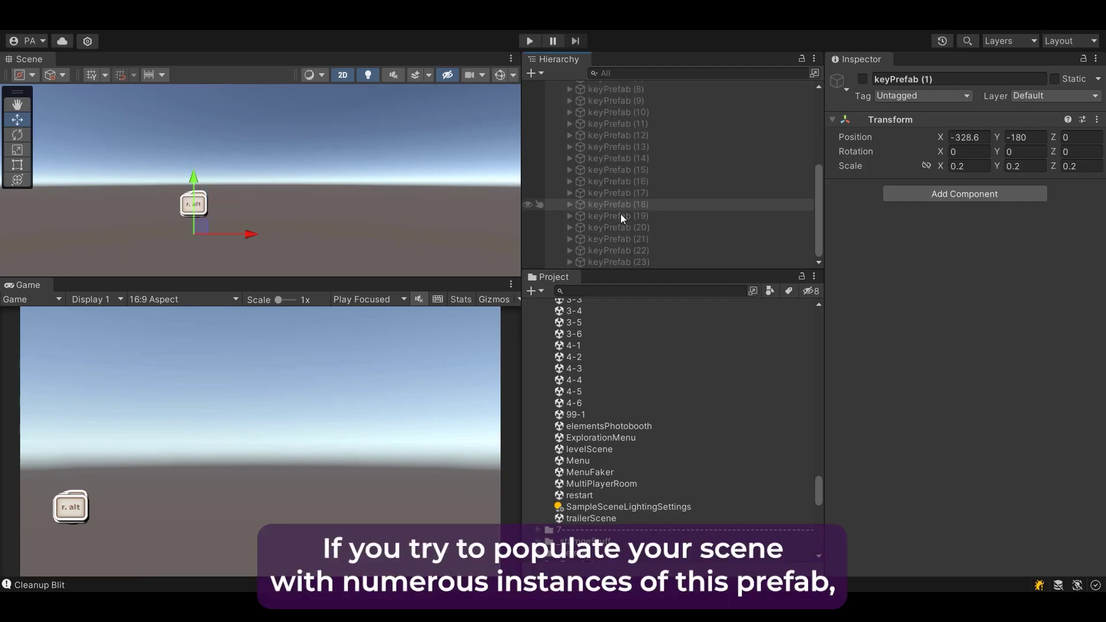
left_click(622, 251, "shift")
left_click(862, 79)
left_click(653, 262)
left_click(862, 79)
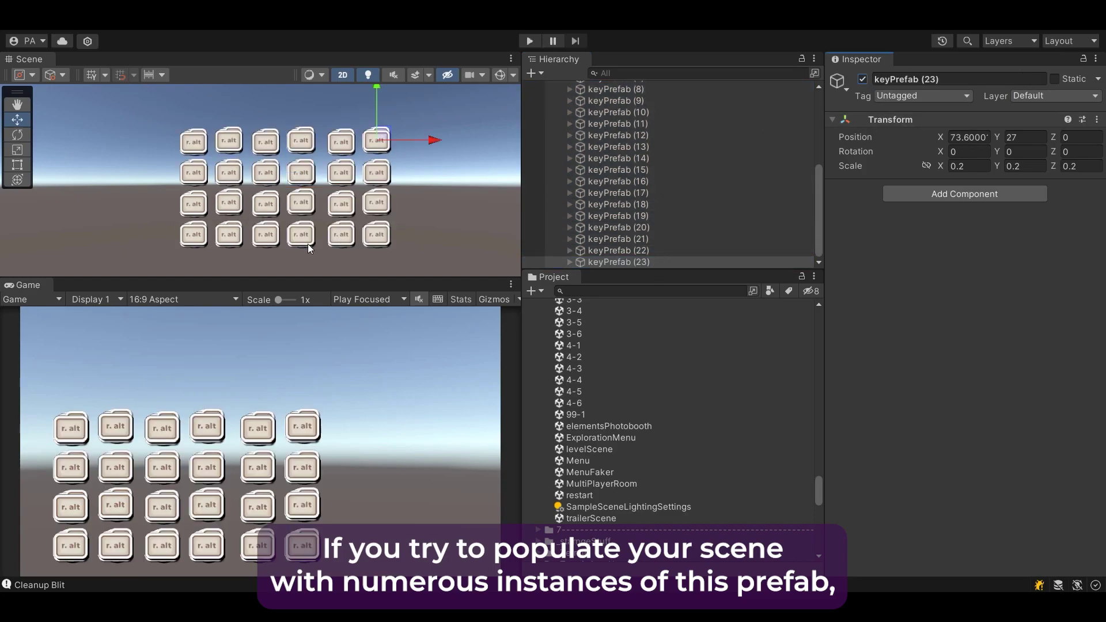
- Select all 24 keyPrefab copies and move the grid up and right
scroll(617, 235, "up", 5)
left_click(634, 196, "shift")
scroll(633, 195, "down", 5)
left_click_drag(311, 168, 342, 171)
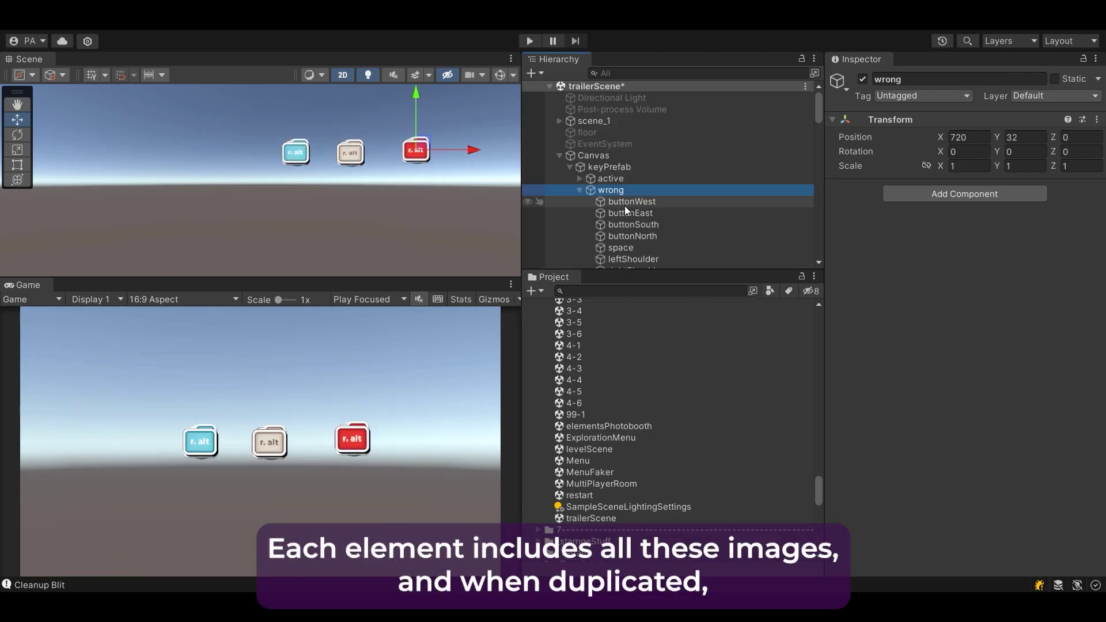
- Inspect the buttonWest, buttonEast and buttonSouth images (X, Y, A) under wrong
left_click(625, 204)
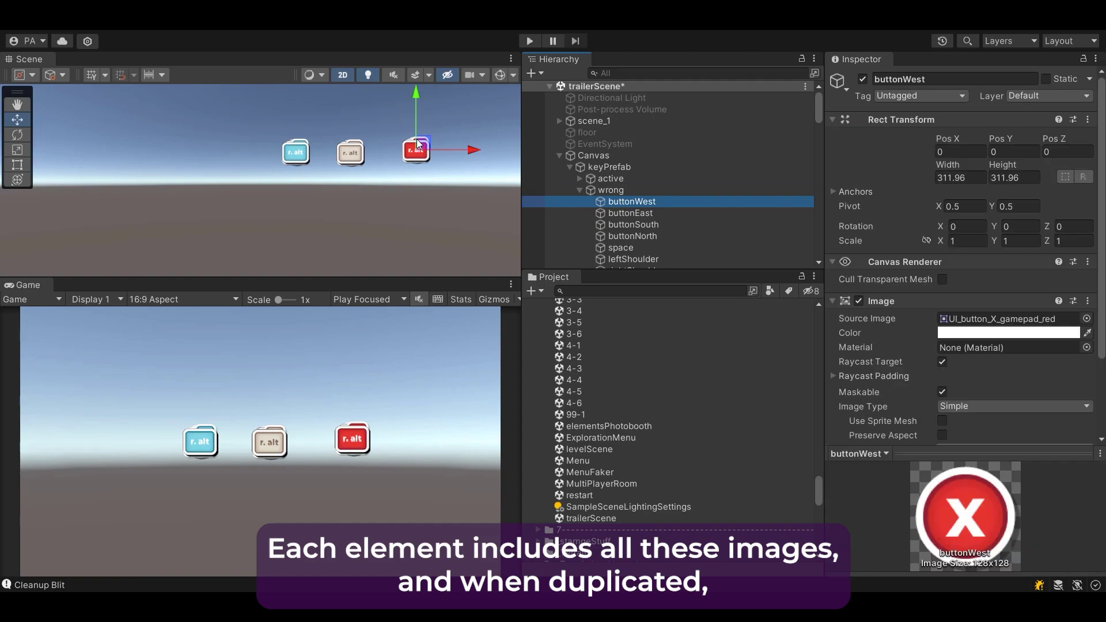
left_click(615, 213)
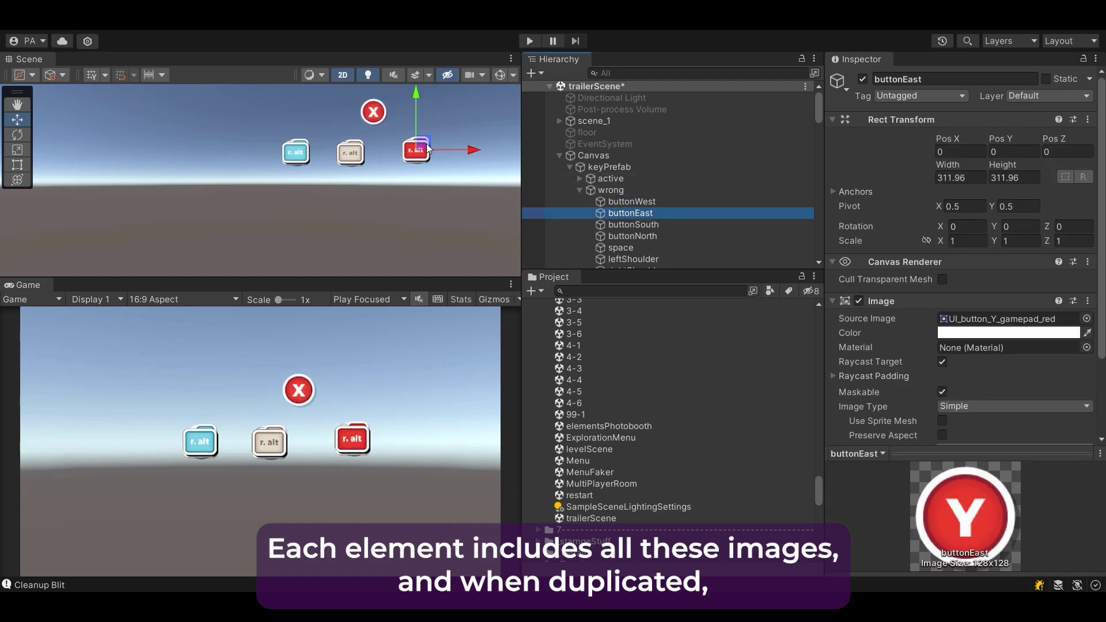
left_click(637, 225)
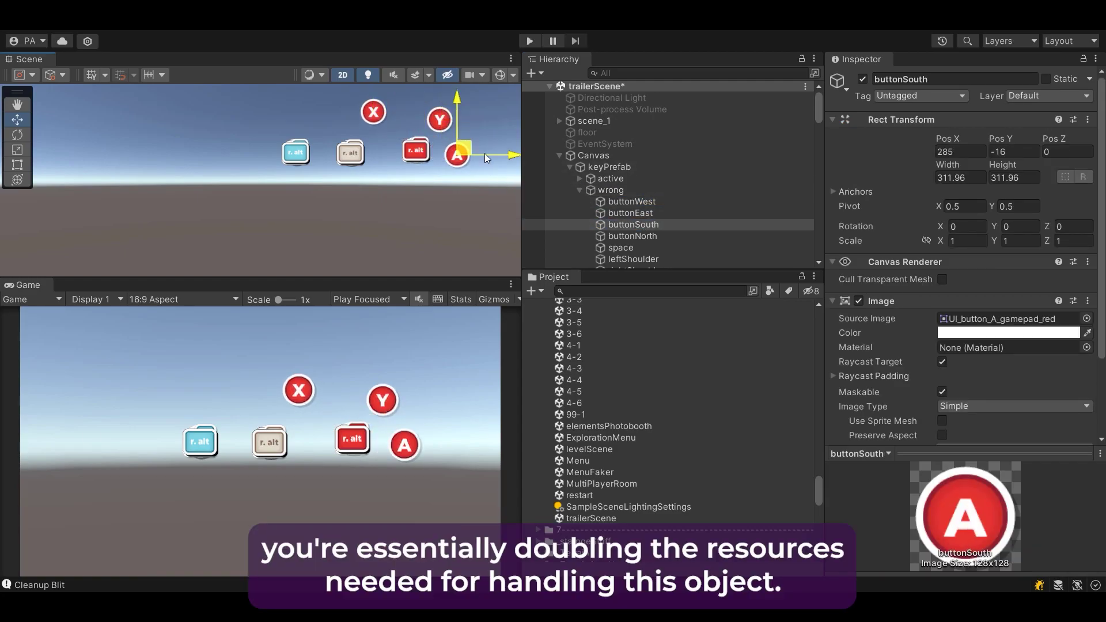
key("Down")
key("Up")
key("Up")
key("Up")
key("Up")
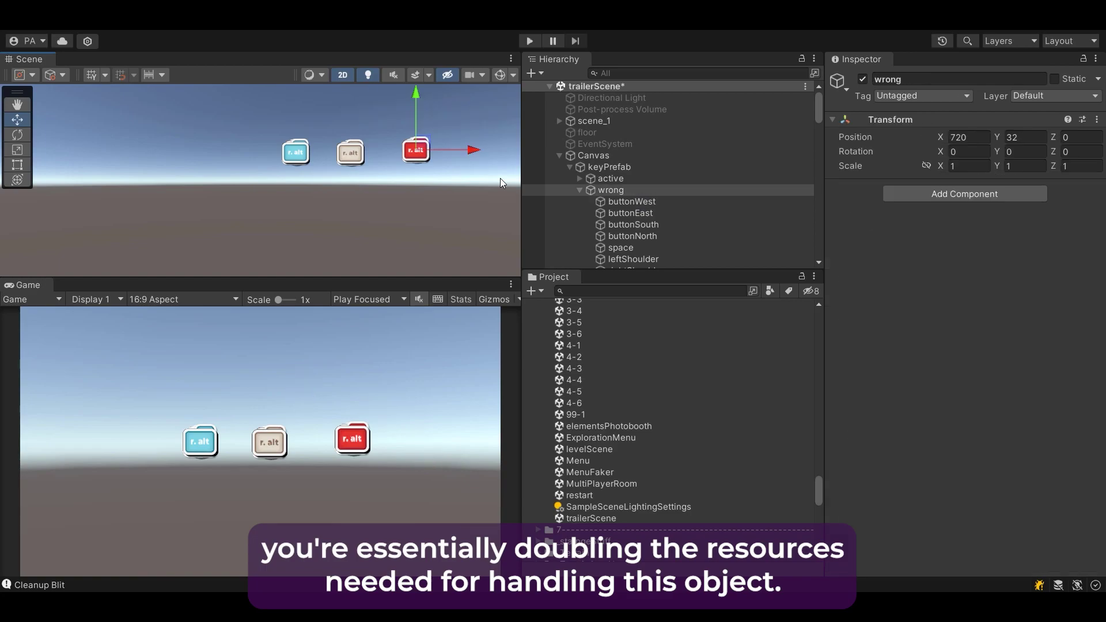
key("Up")
key("Up")
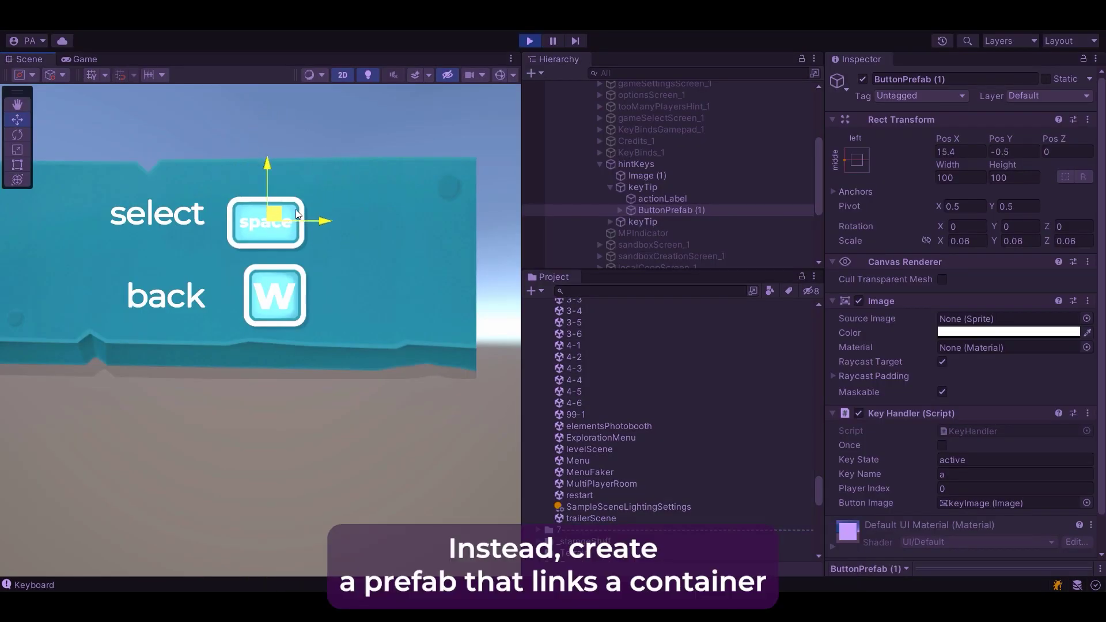
- Inspect ButtonPrefab (1)'s keyImage sprite, UI_button_space_blue, and its import settings
left_click(620, 210)
left_click(665, 223)
left_click(1014, 321)
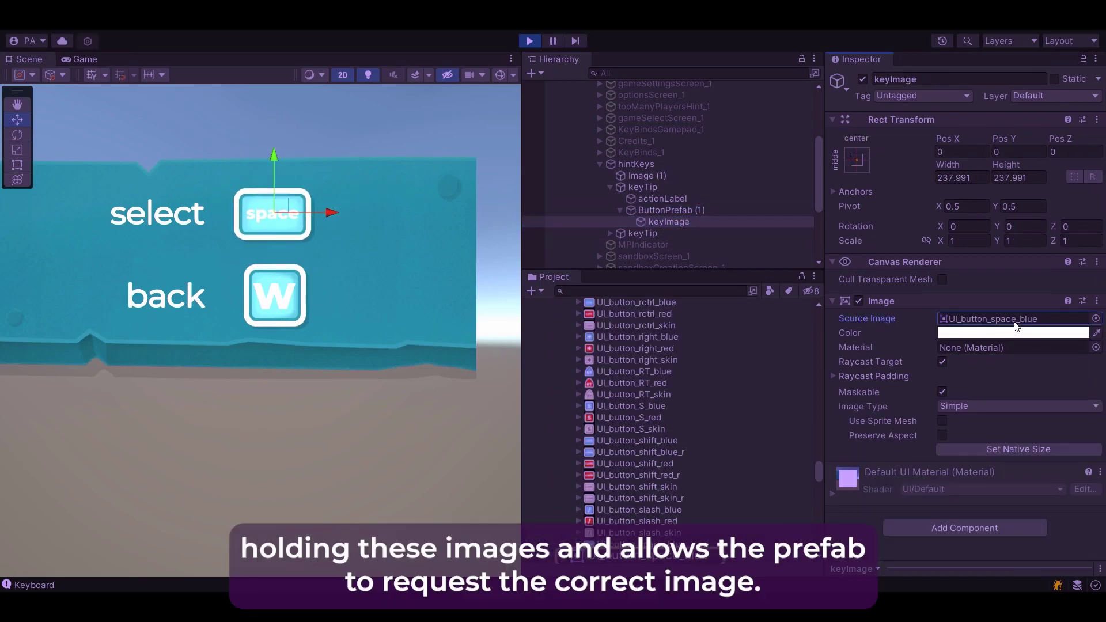
left_click(636, 544)
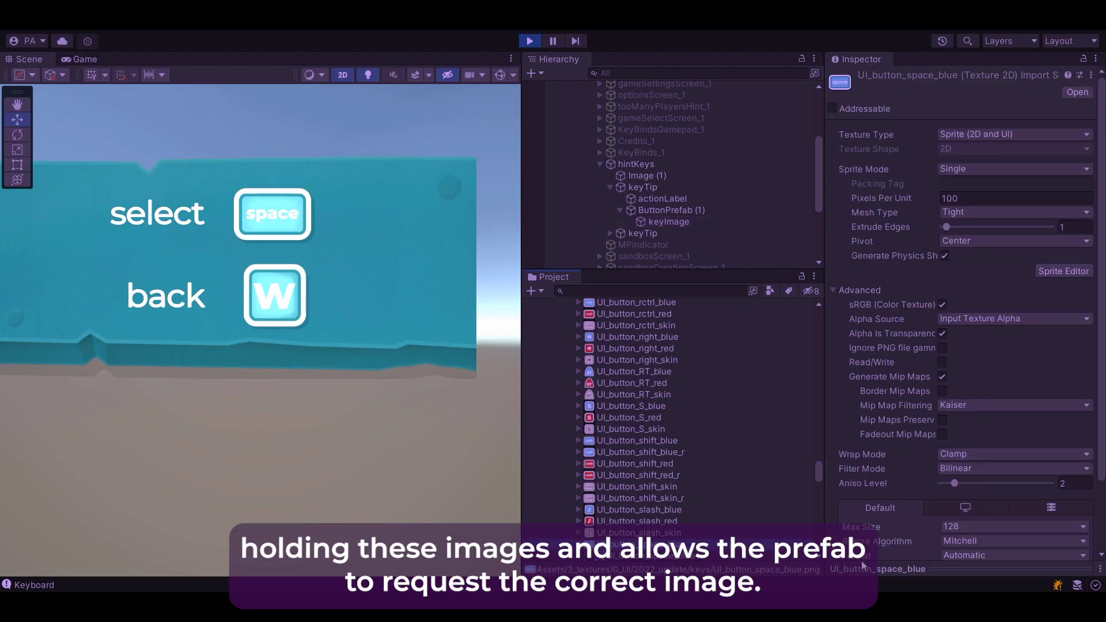
left_click_drag(924, 559, 940, 343)
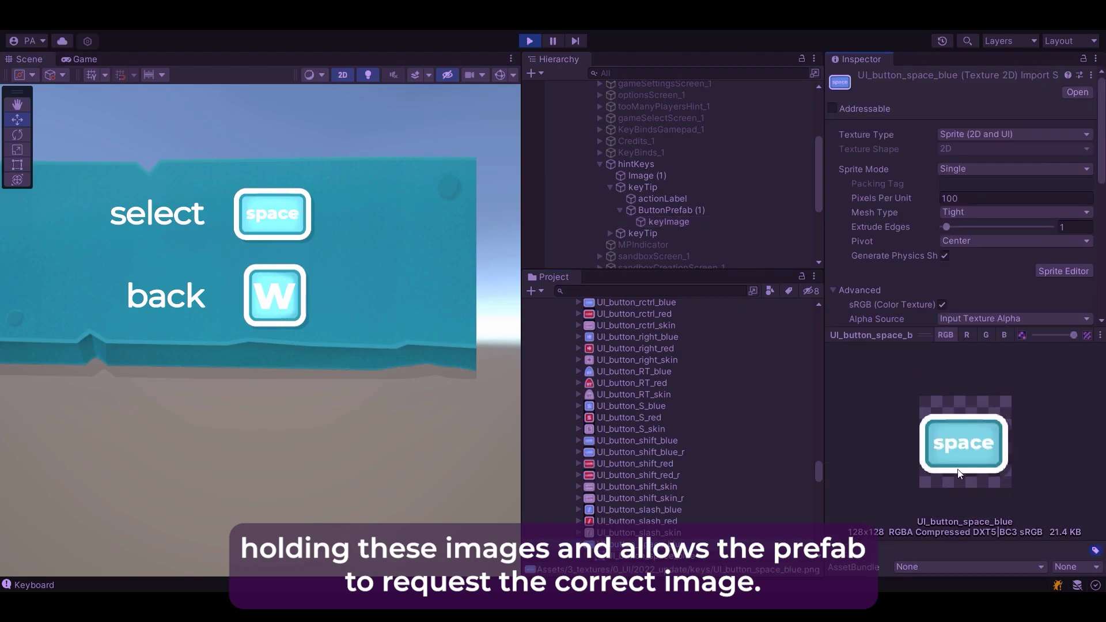
left_click(694, 221)
left_click(693, 210)
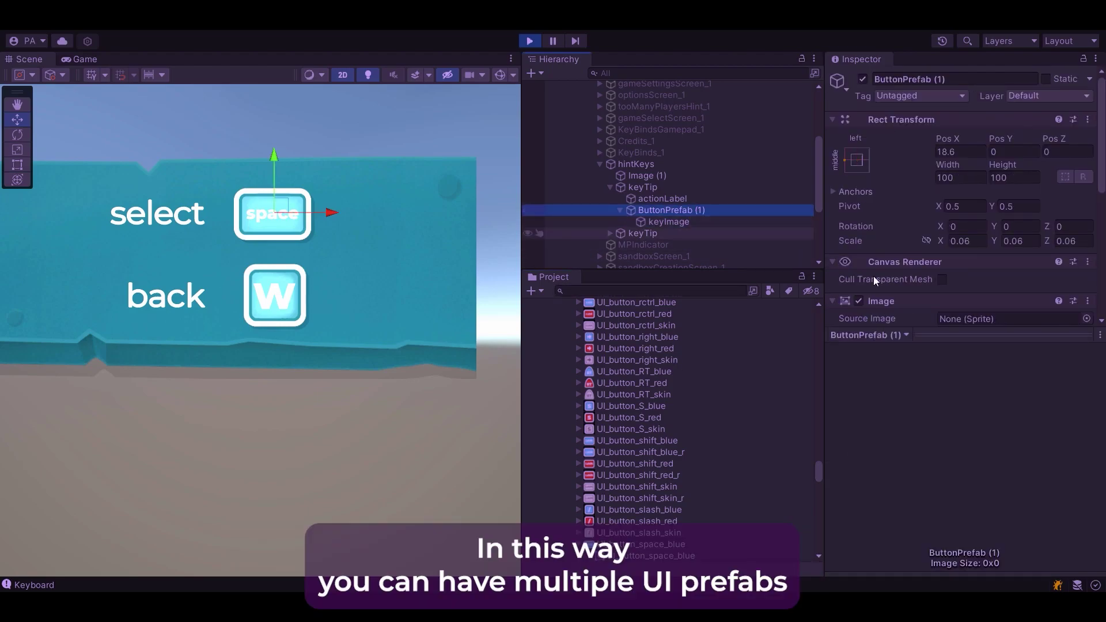
left_click_drag(912, 345, 912, 568)
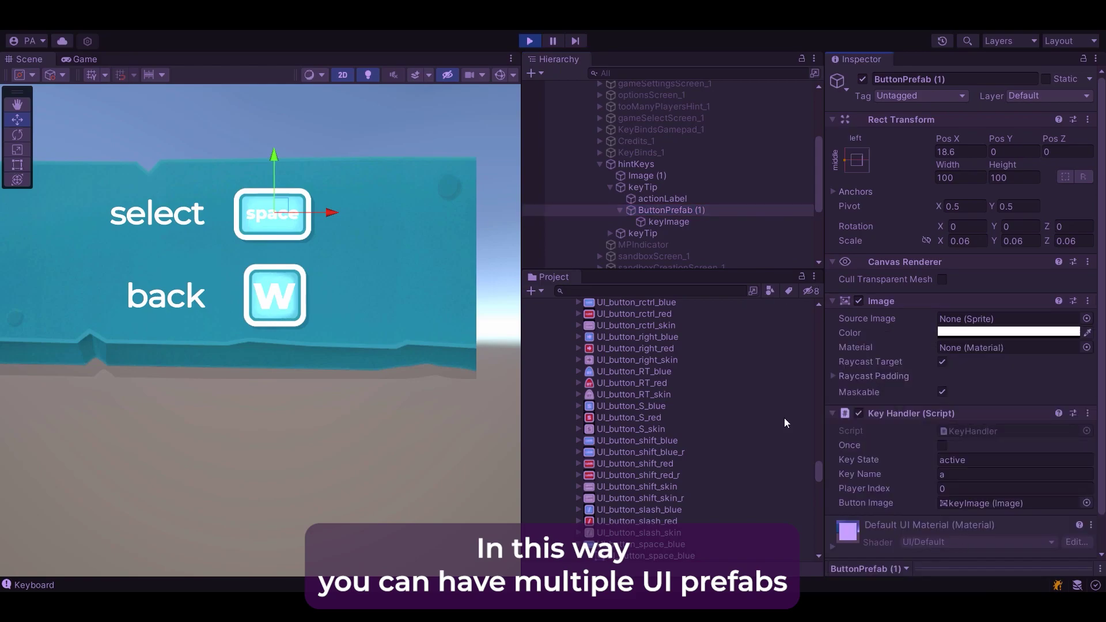
- Set ButtonPrefab (1)'s Key Handler Key State to wrong
type("deactive")
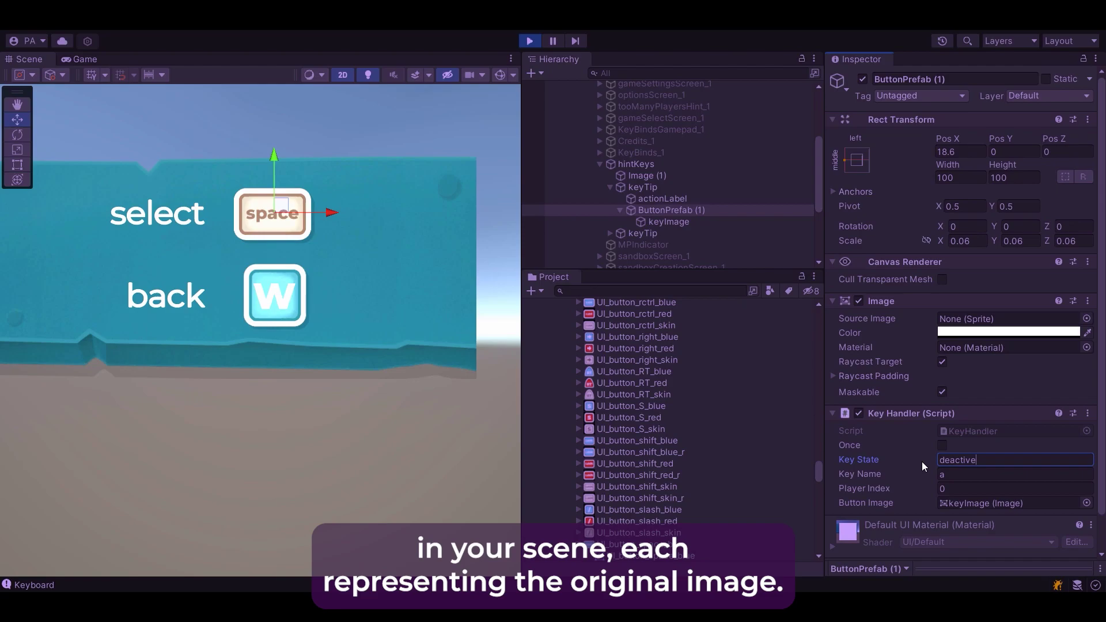
key("BackSpace")
key("BackSpace")
key("BackSpace")
key("BackSpace")
key("BackSpace")
key("BackSpace")
key("BackSpace")
key("BackSpace")
type("w")
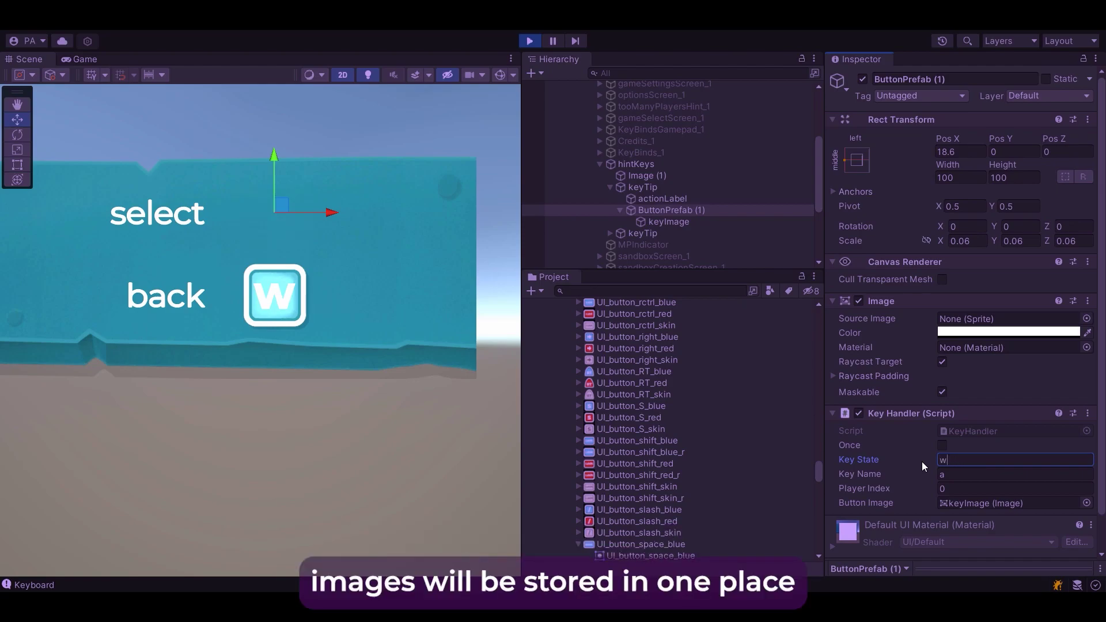
type("rong")
key("Return")
- Browse keyImageContainer's image groups and select the wrong group
scroll(548, 261, "down", 4)
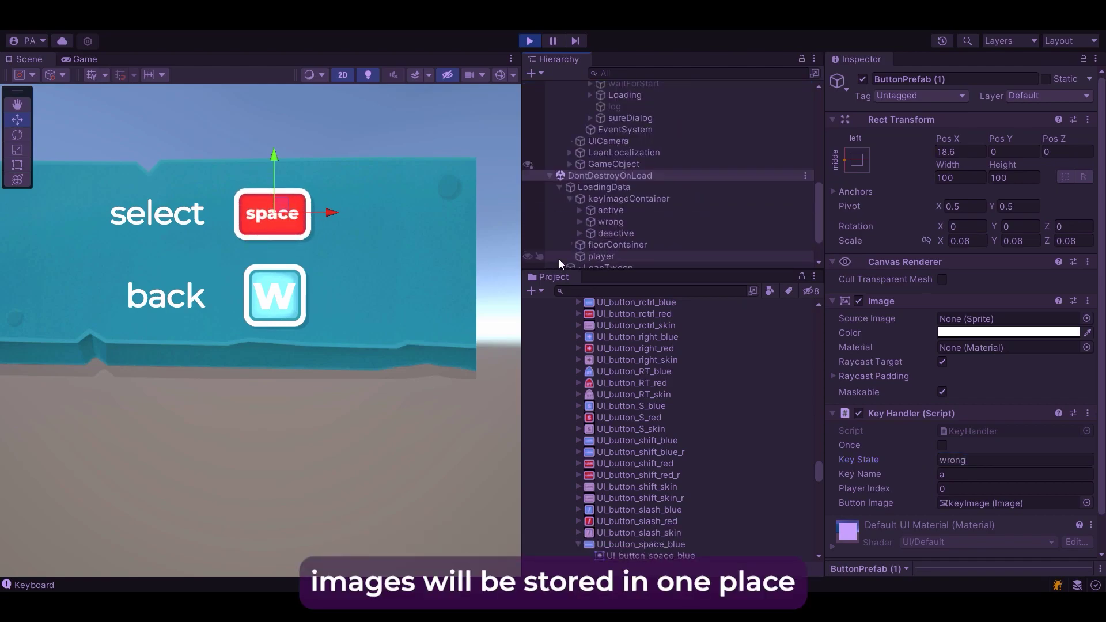
scroll(559, 260, "down", 3)
left_click(614, 149)
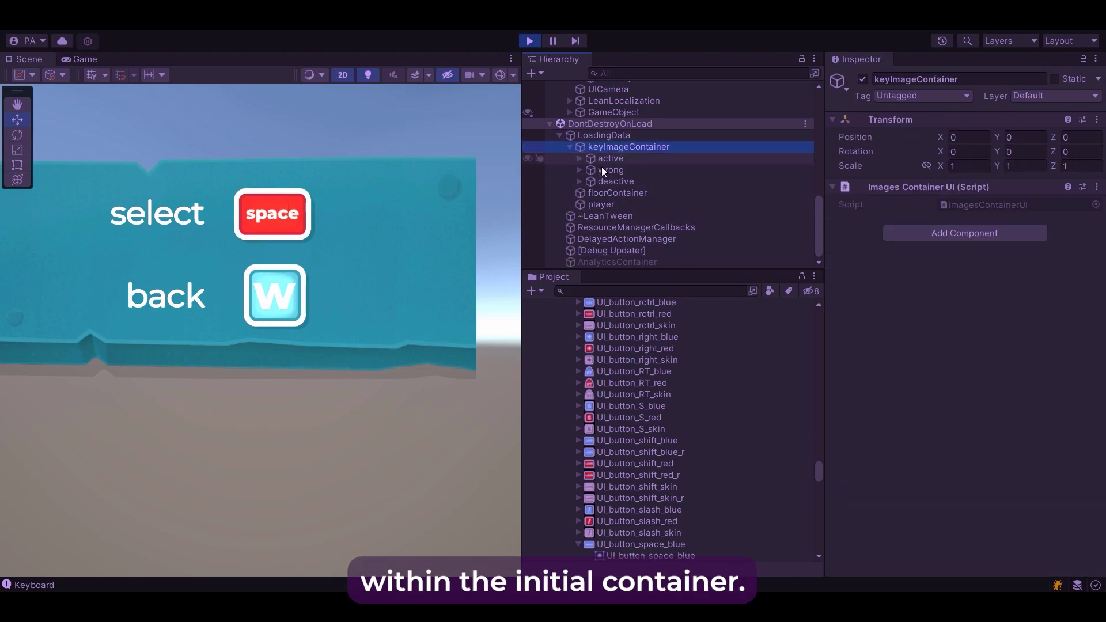
left_click(578, 158)
scroll(594, 191, "up", 2)
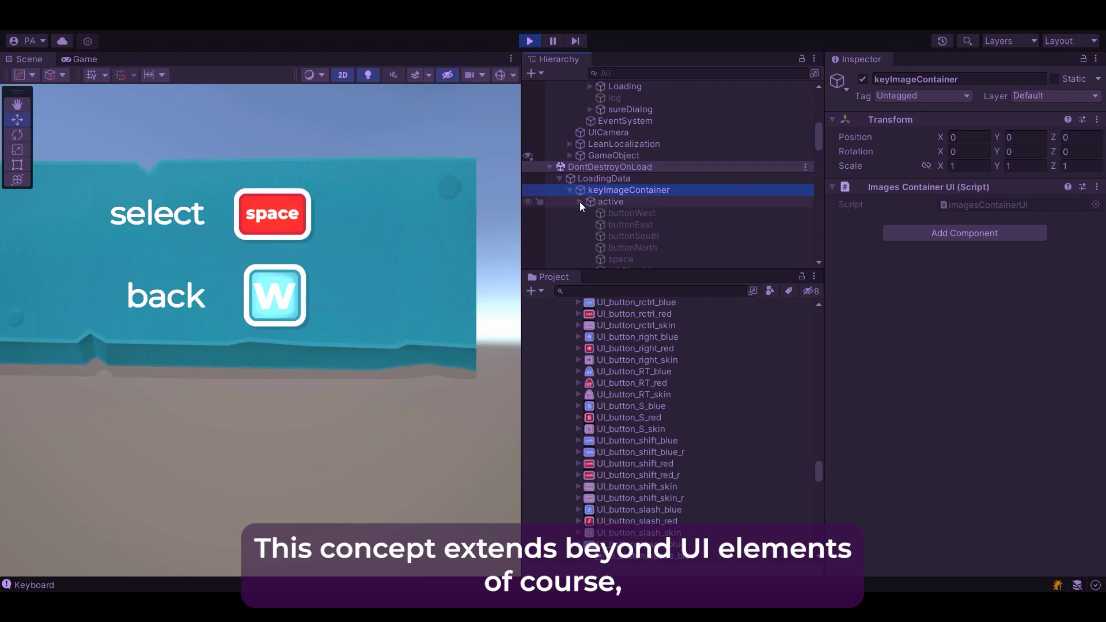
left_click(579, 202)
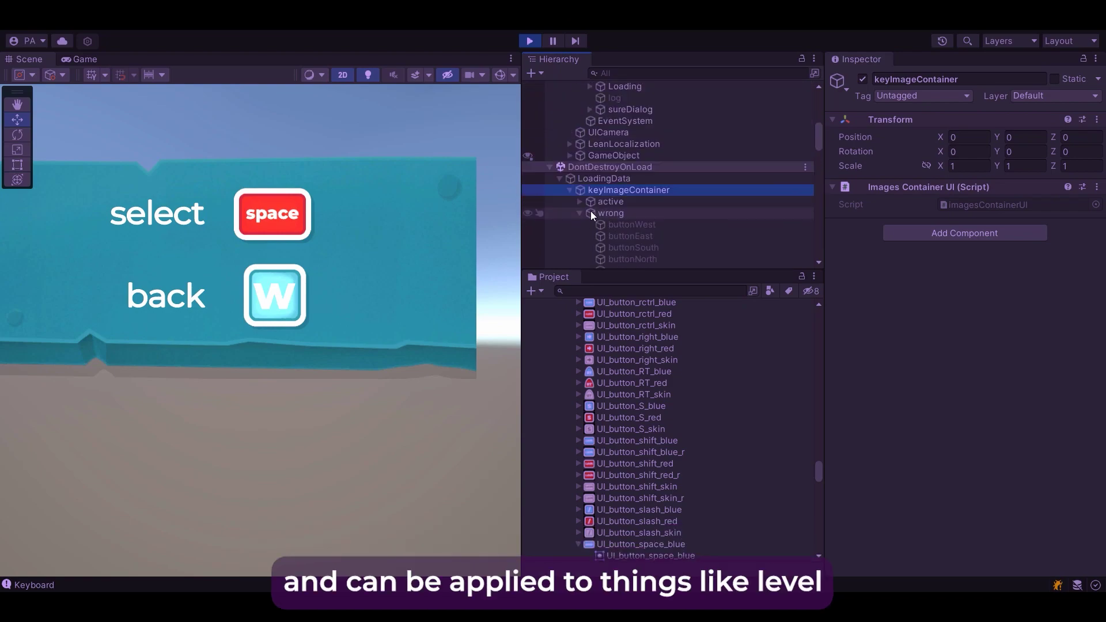
left_click(610, 212)
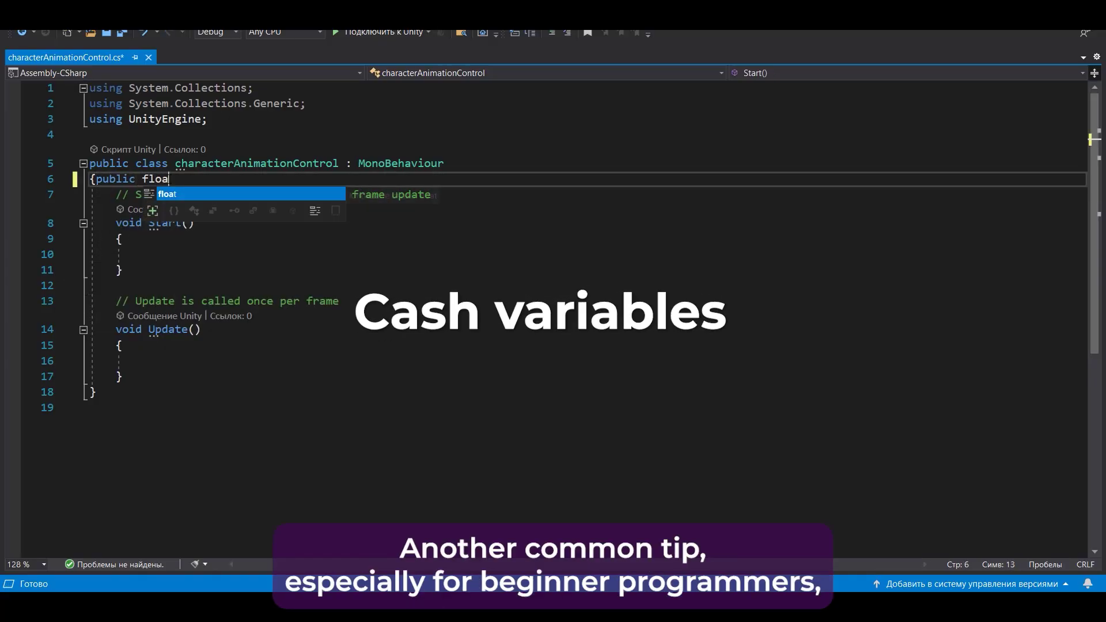
- Add a float field and write an Update line calling GetComponent<Animator>().SetFloat("speed", speedCharacter)
type("loat speed")
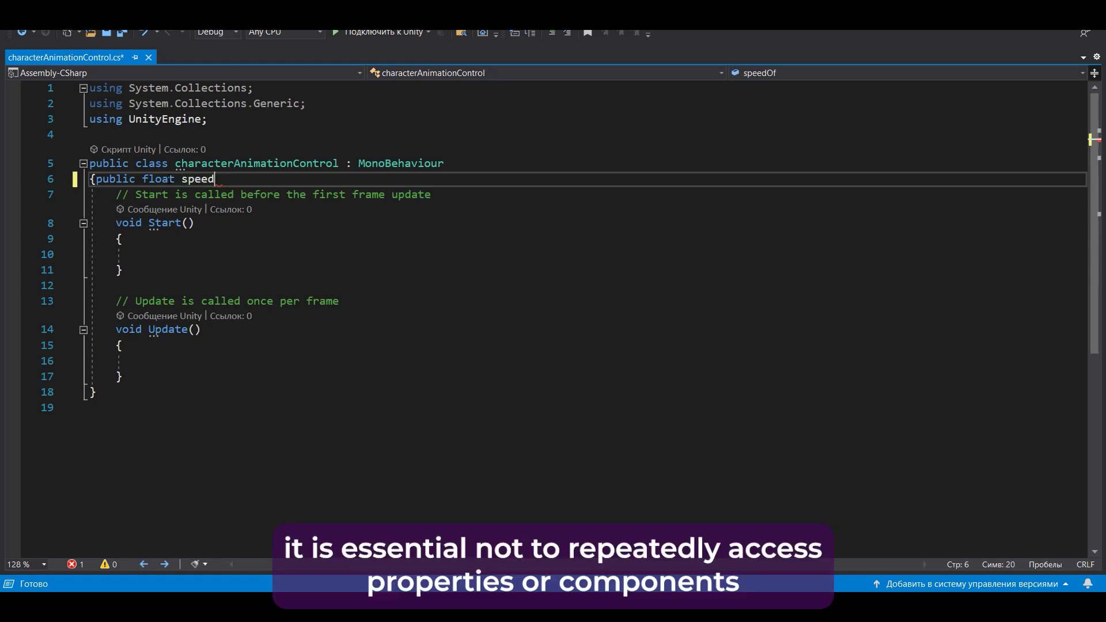
type("Ofter;")
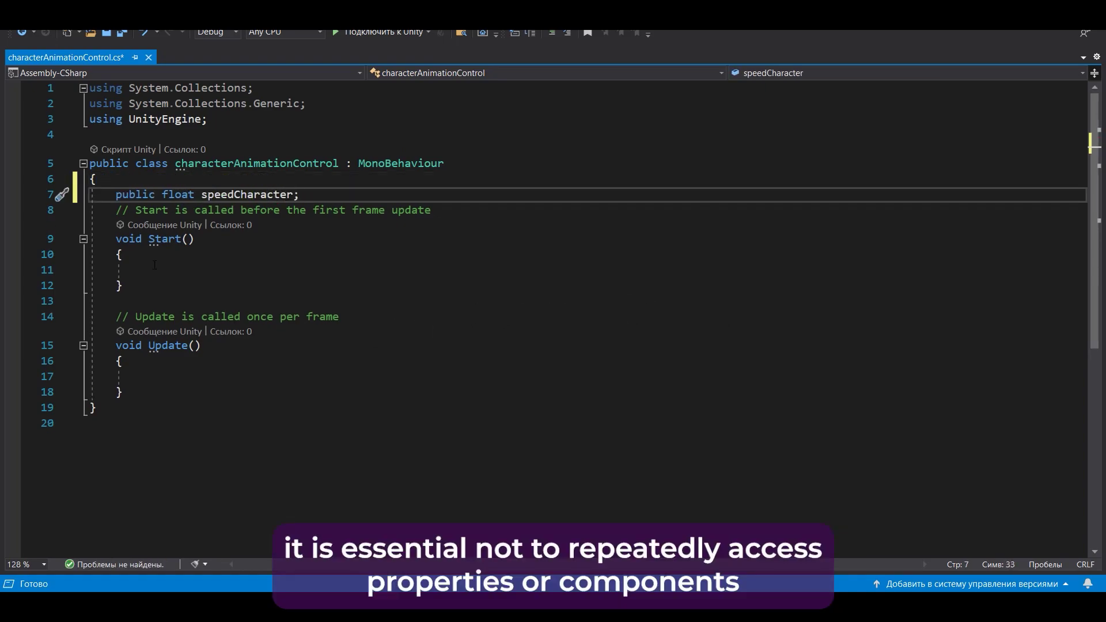
left_click(165, 380)
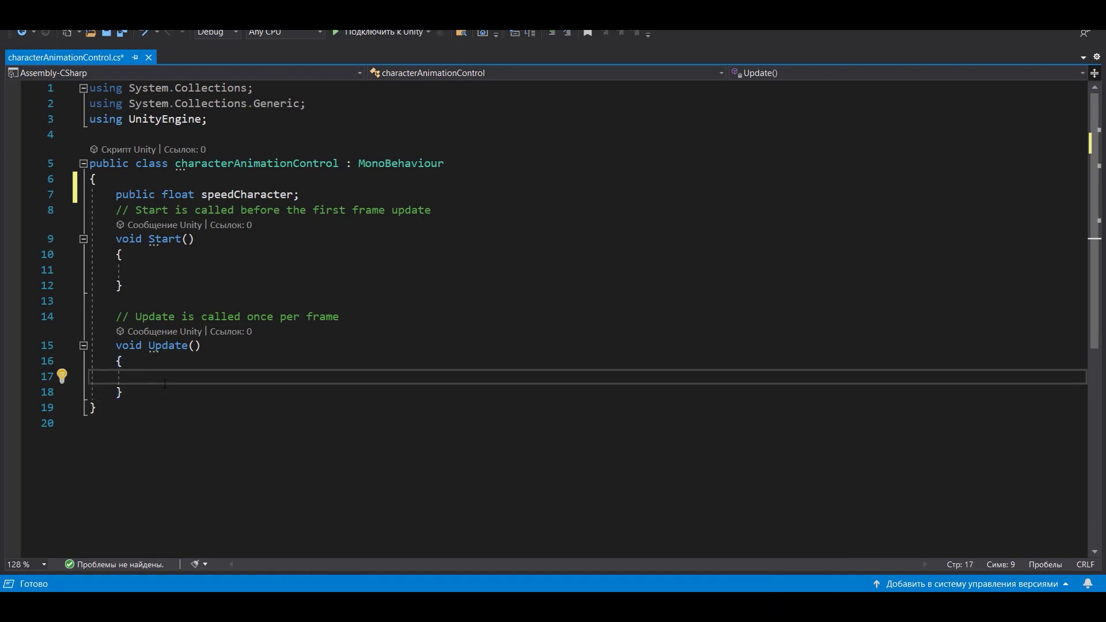
type("GetComponent")
type("a")
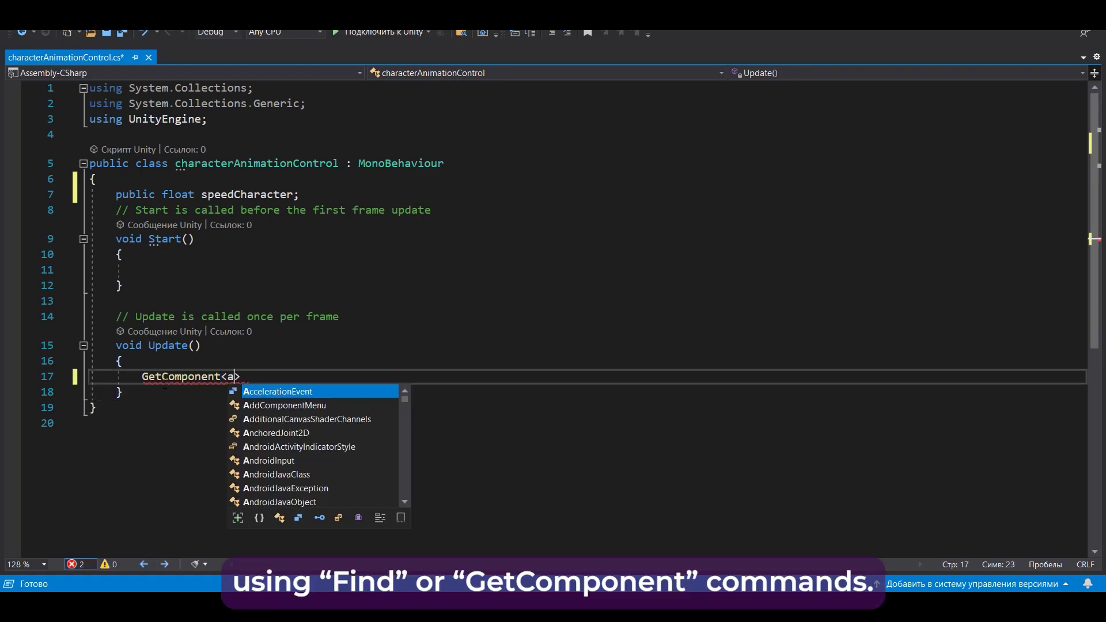
type("nim")
type("ator")
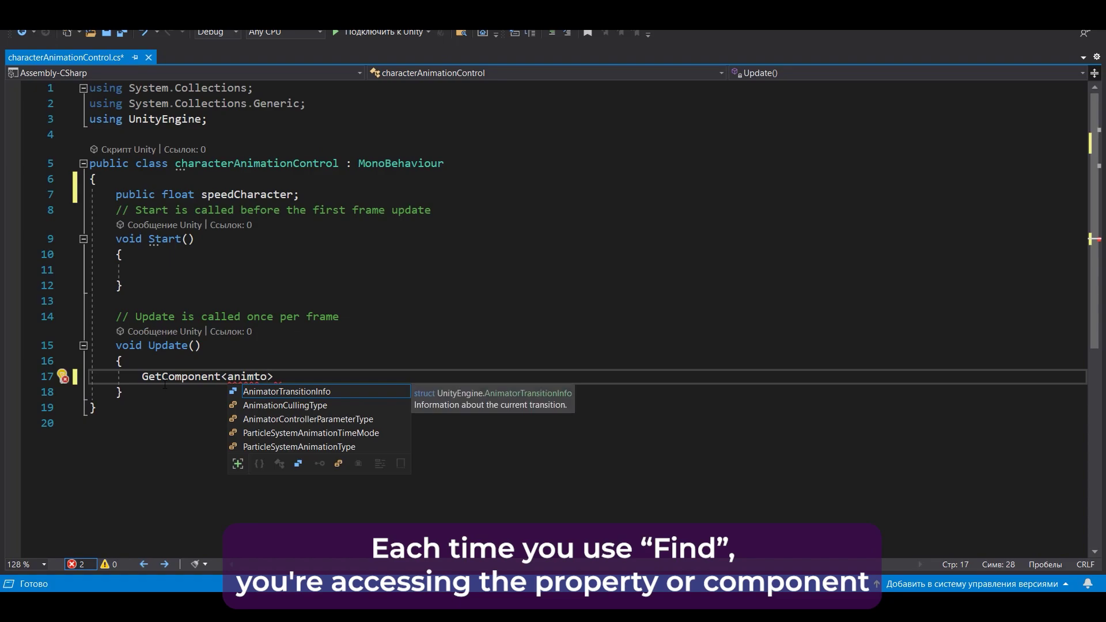
key("BackSpace")
key("BackSpace")
key("BackSpace")
key("BackSpace")
type("ator")
key("Tab")
type("().setf(")
type(")")
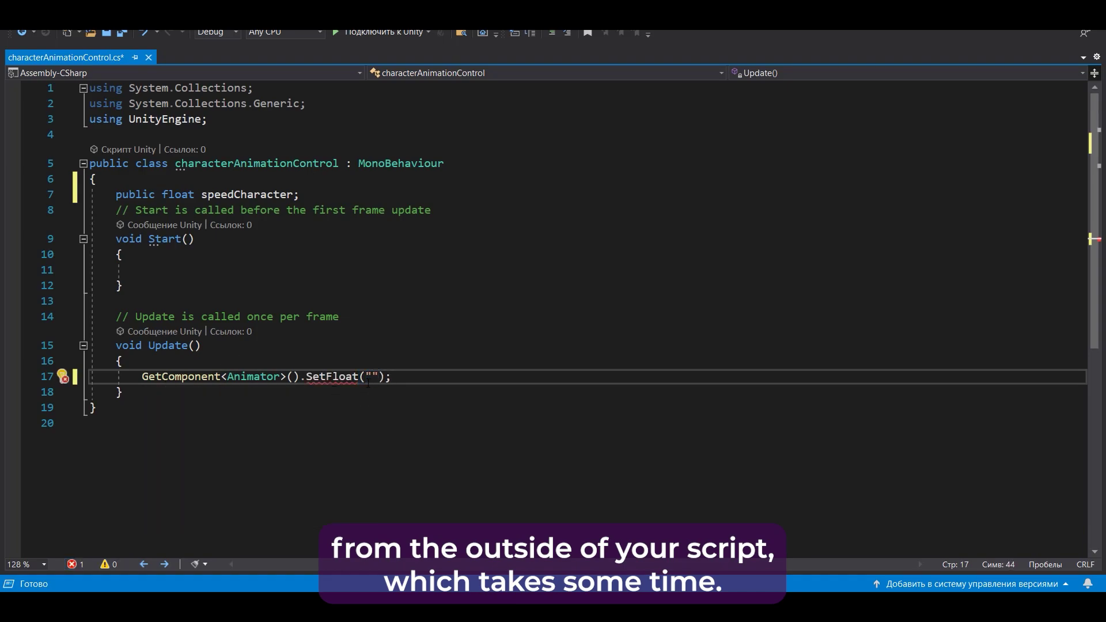
type("speed\", speedCharacter")
key("Up")
key("Up")
key("Up")
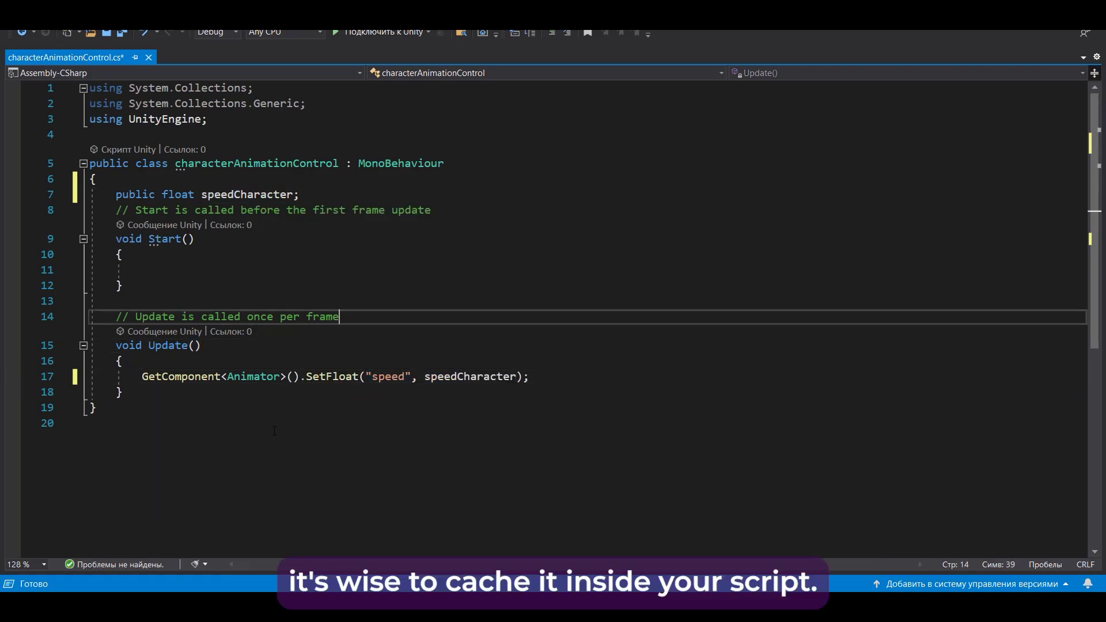
- Cache GetComponent<Animator>() in _anim in Start and use _anim in Update's SetFloat call
left_click_drag(134, 379, 529, 377)
left_click(529, 377)
left_click_drag(142, 378, 529, 377)
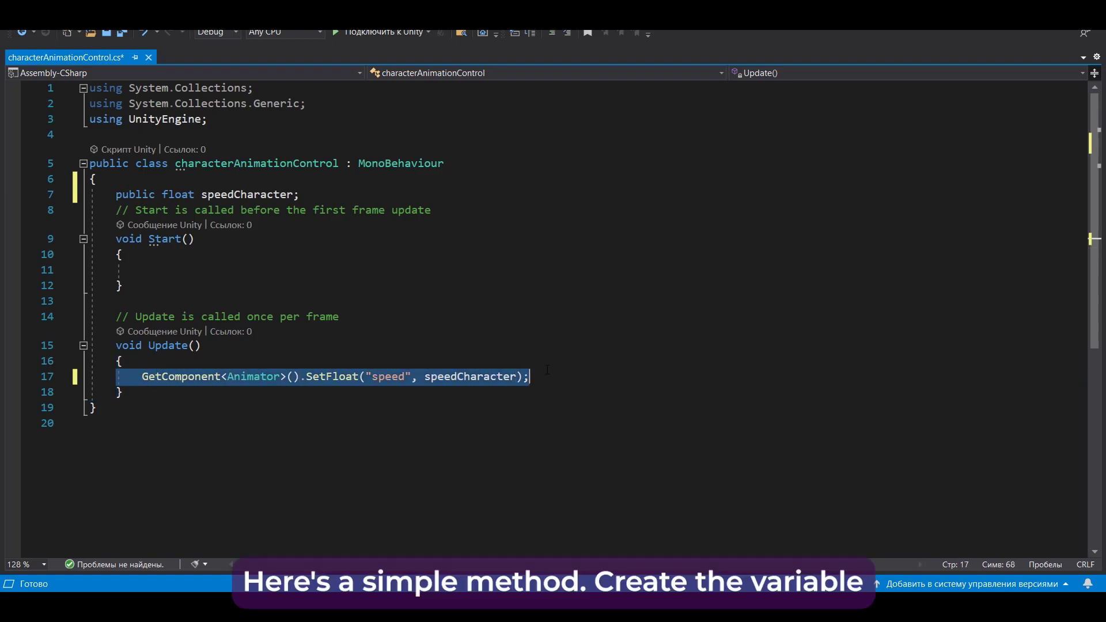
left_click(200, 345)
left_click(315, 194)
key("Return")
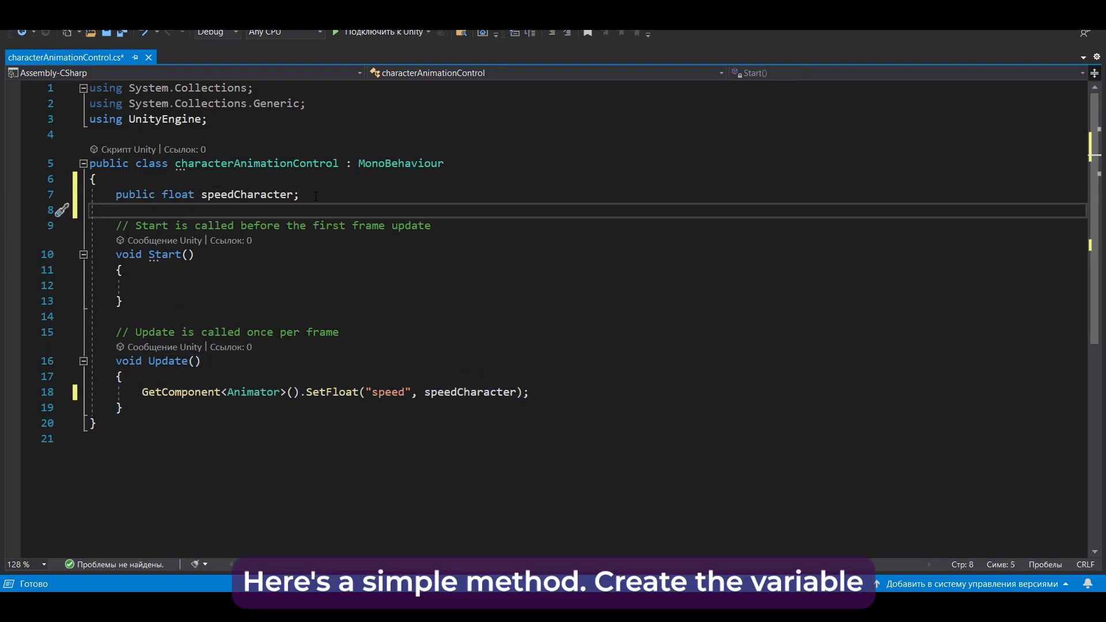
type("Animator _anim")
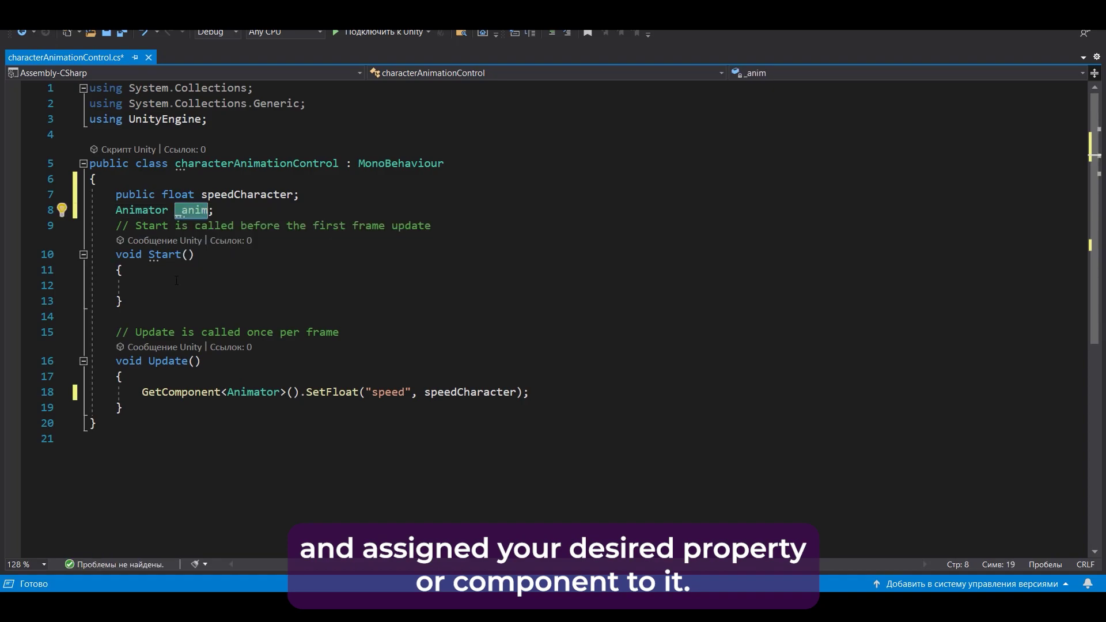
type("=")
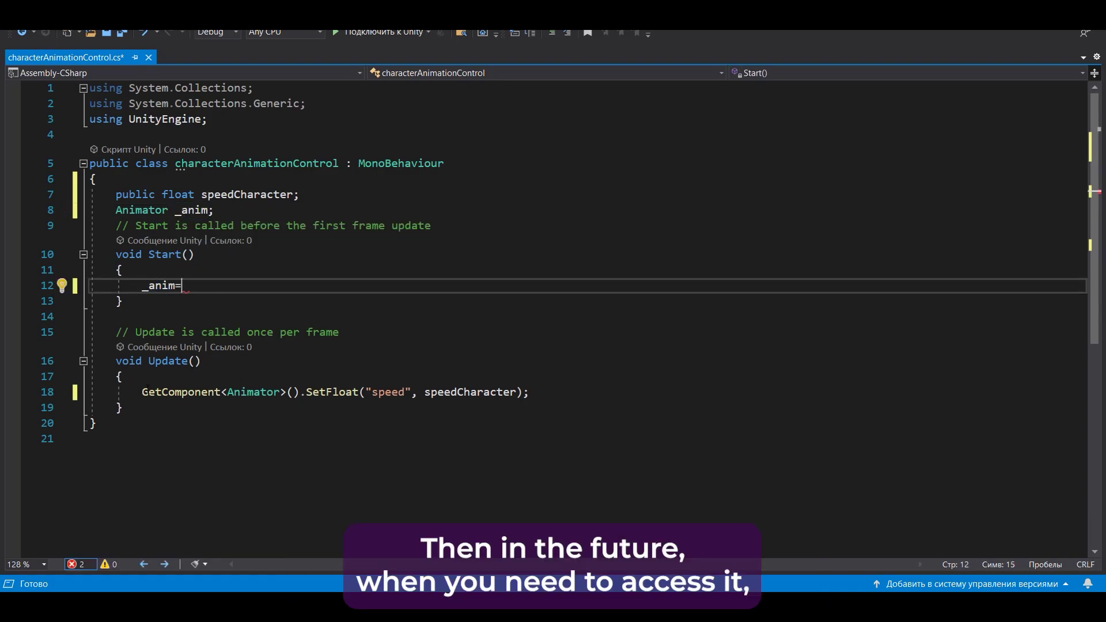
left_click(224, 291)
type("GetComponent<Animator>()")
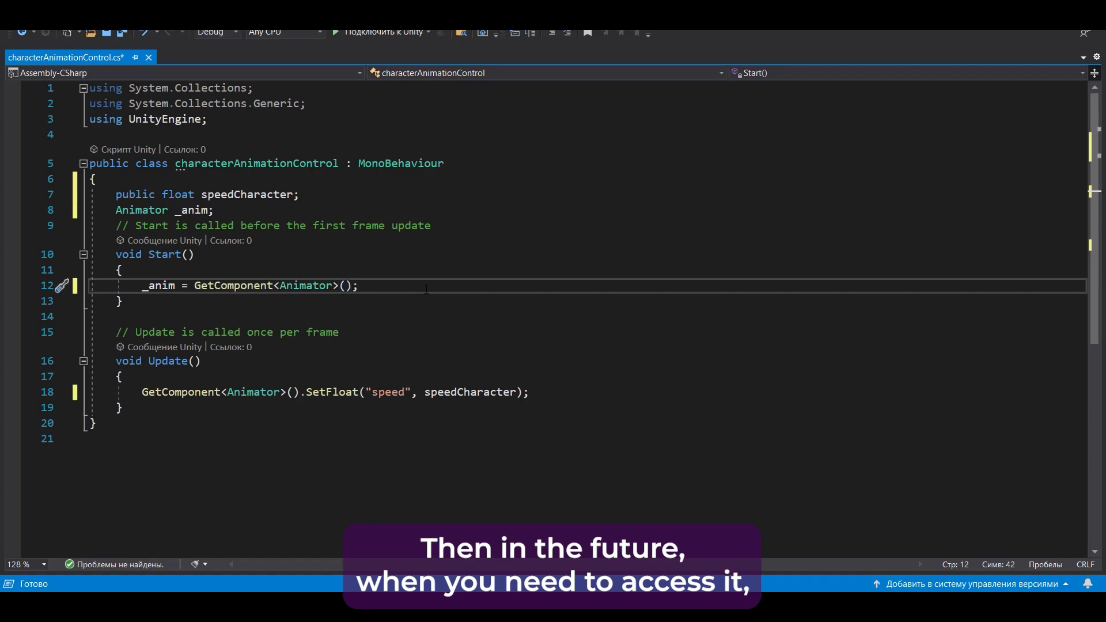
double_click(149, 285)
key("ctrl+c")
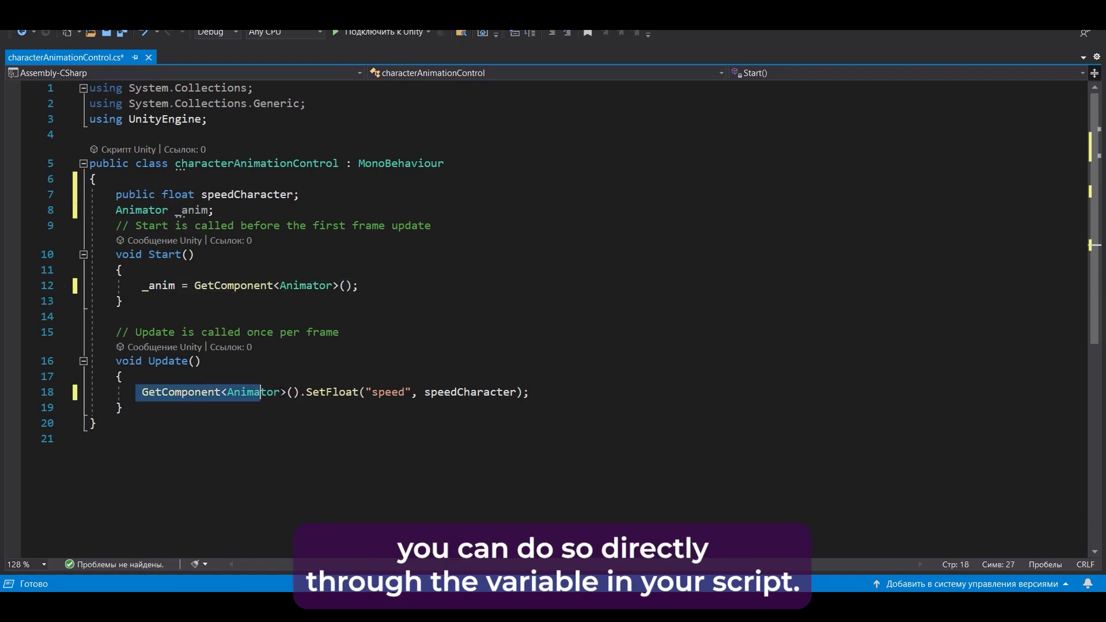
left_click_drag(282, 392, 300, 392)
key("ctrl+v")
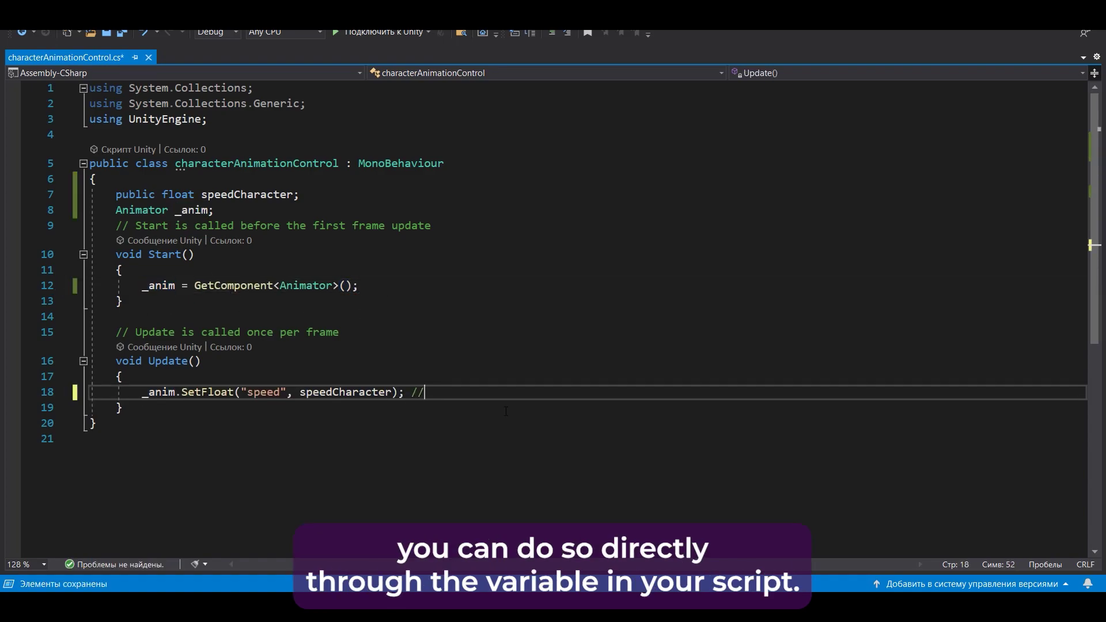
key("Up")
key("Up")
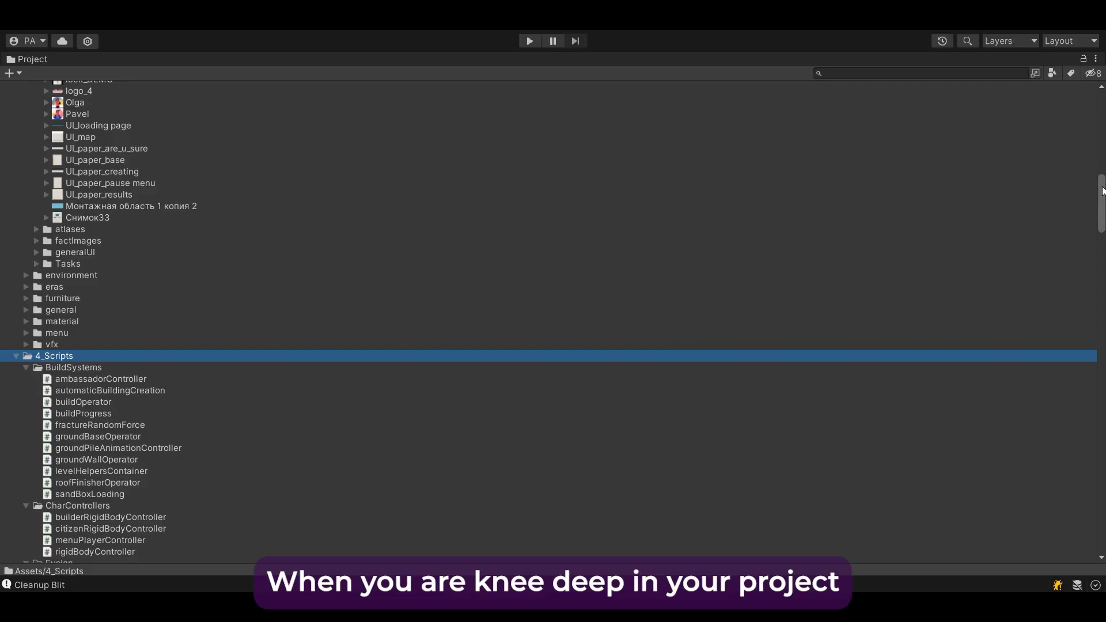
- Scroll the Project window's list down to the scripts folder's character and core subfolders
left_click_drag(1103, 190, 1103, 220)
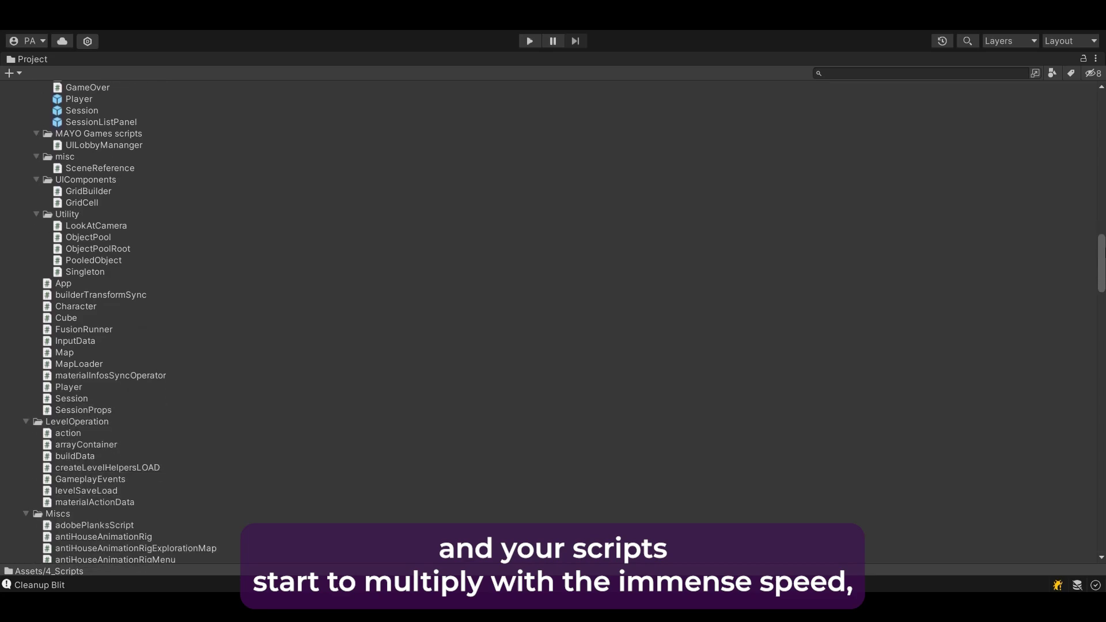
left_click_drag(1101, 274, 1101, 283)
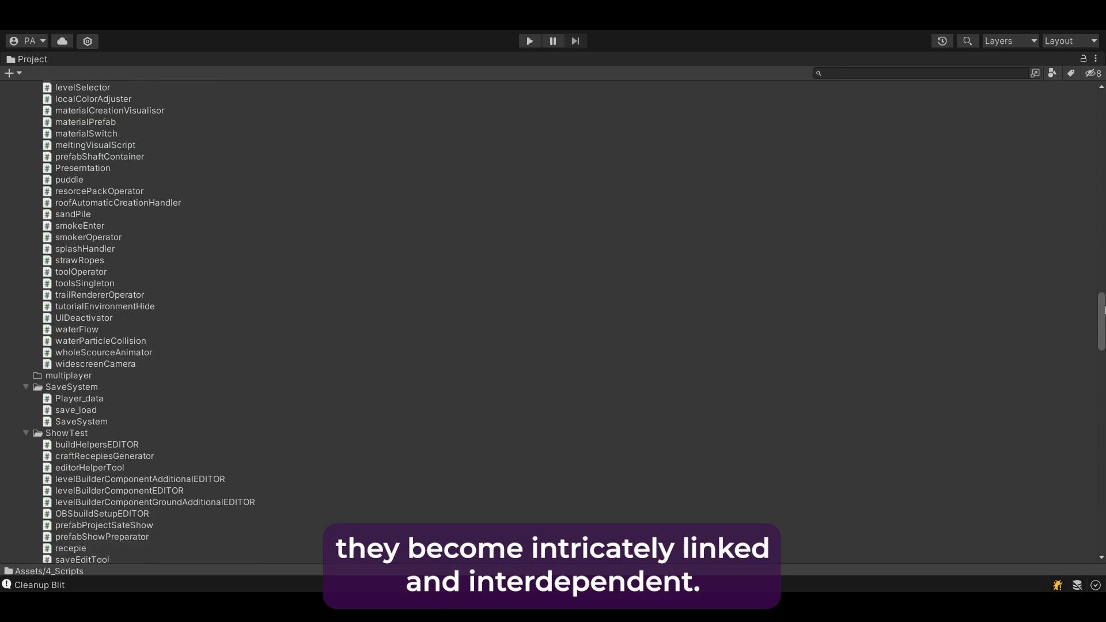
left_click_drag(1103, 309, 1101, 349)
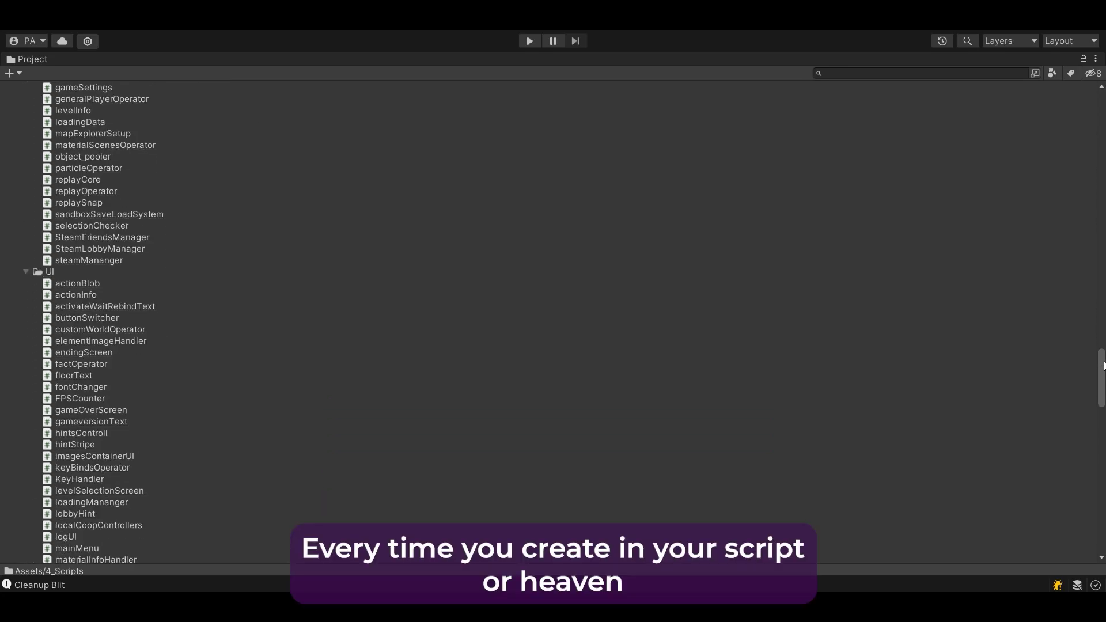
left_click_drag(1101, 393, 1101, 398)
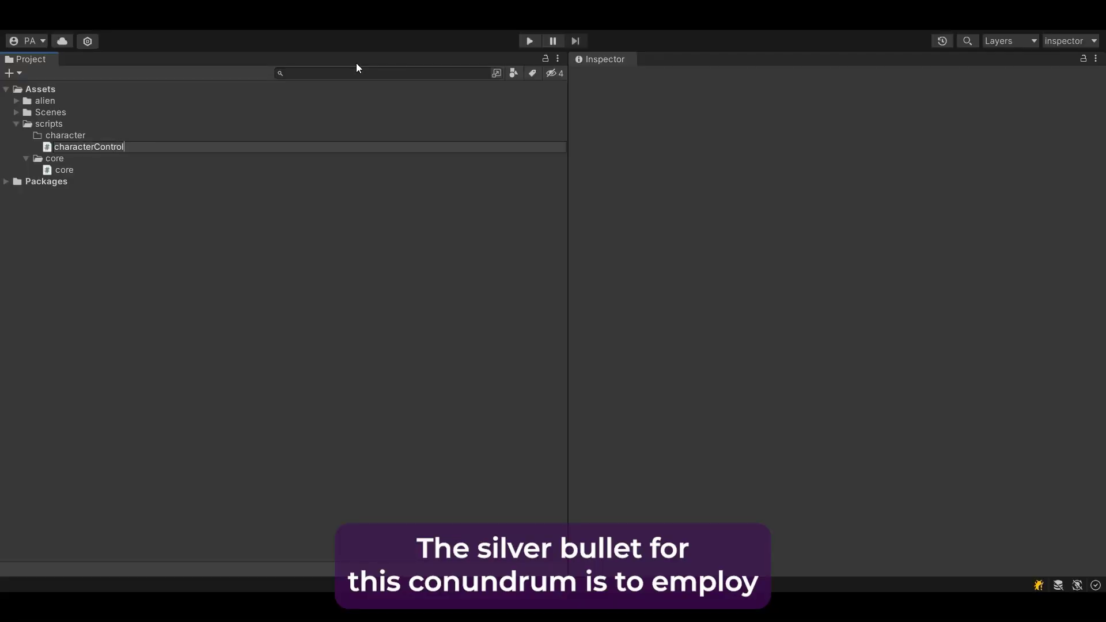
- Name the new script characterController and add an assembly definition named core to the core folder
type("ler")
key("Return")
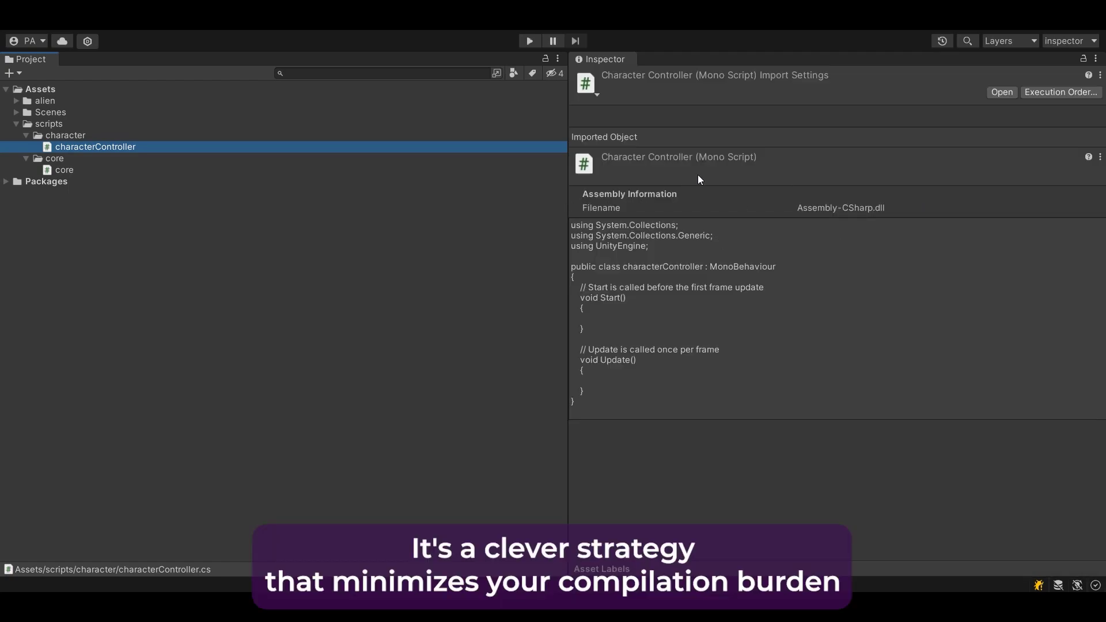
left_click(86, 172)
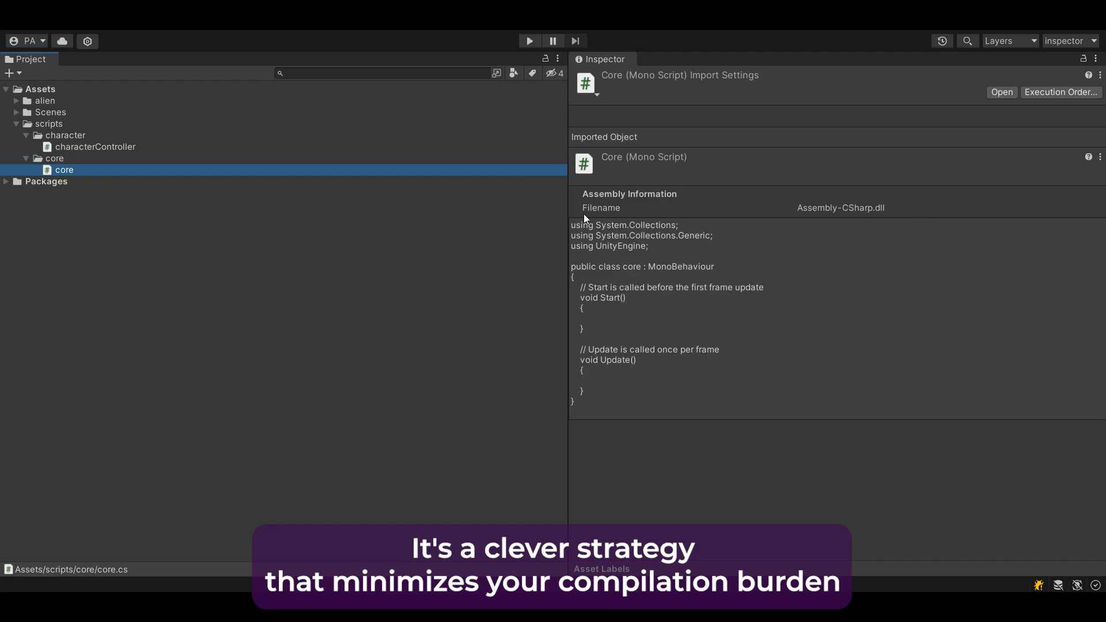
right_click(76, 159)
mouse_move(123, 166)
left_click(341, 158)
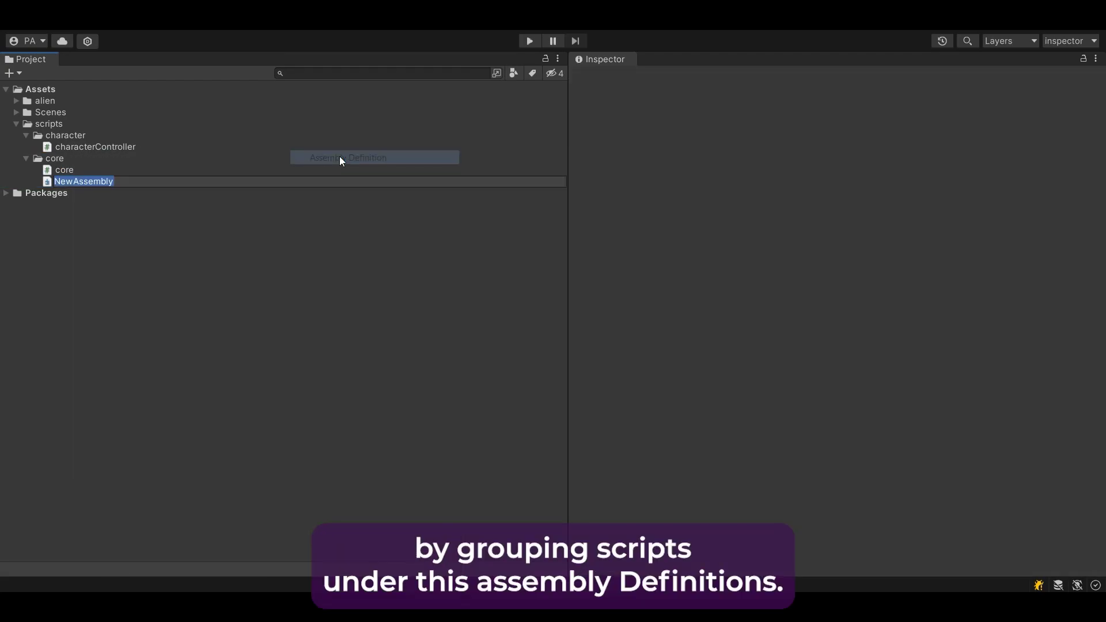
key("Return")
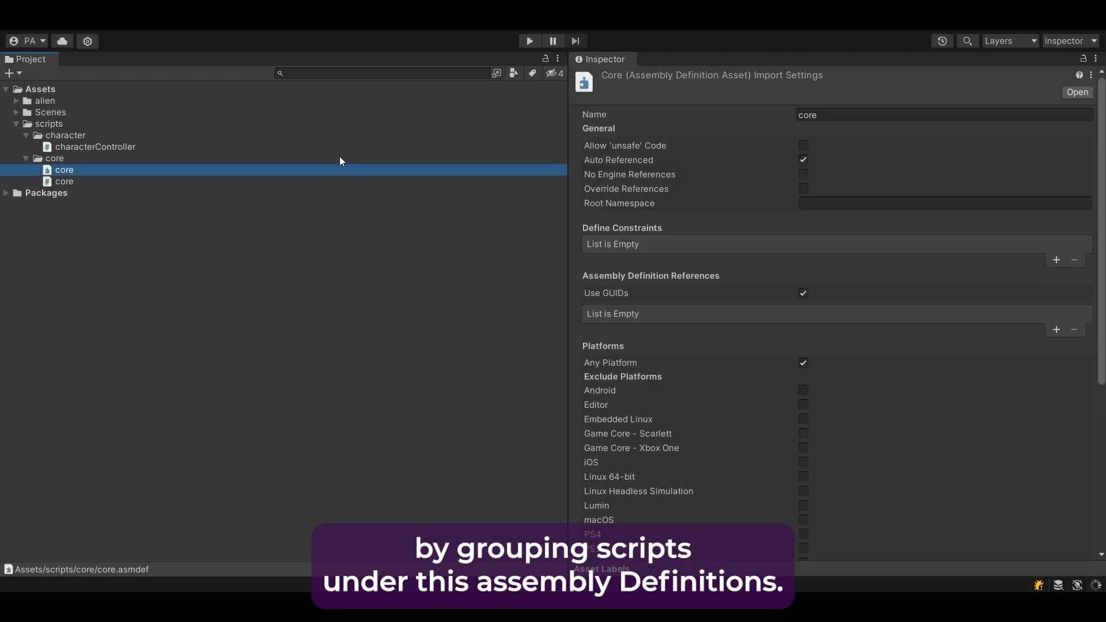
- Add an assembly definition named character to the character folder
right_click(60, 133)
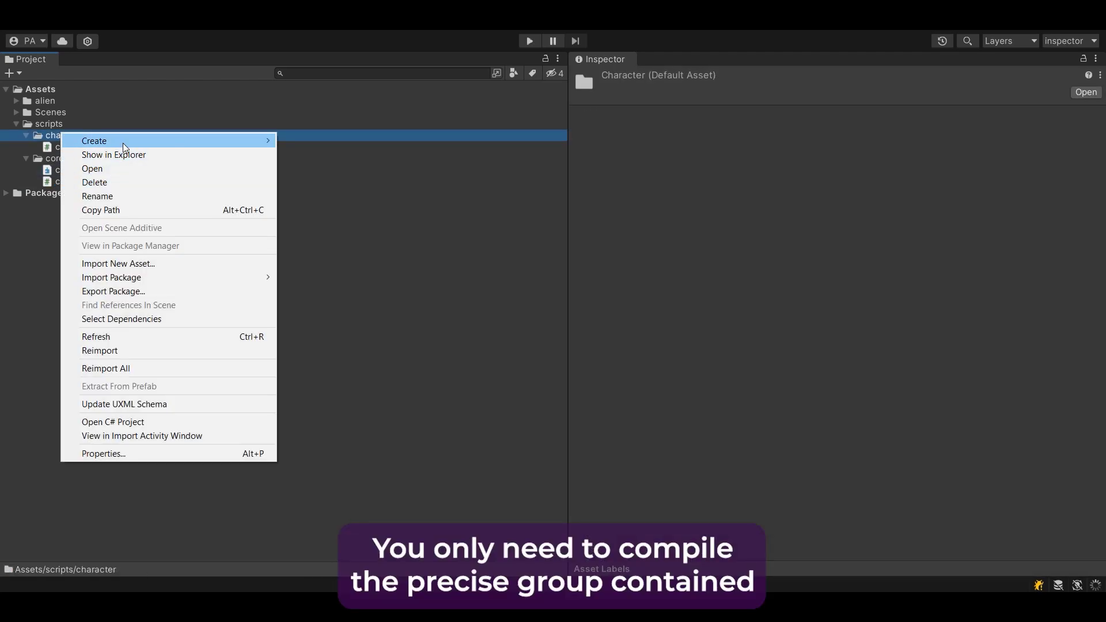
mouse_move(141, 142)
left_click(354, 158)
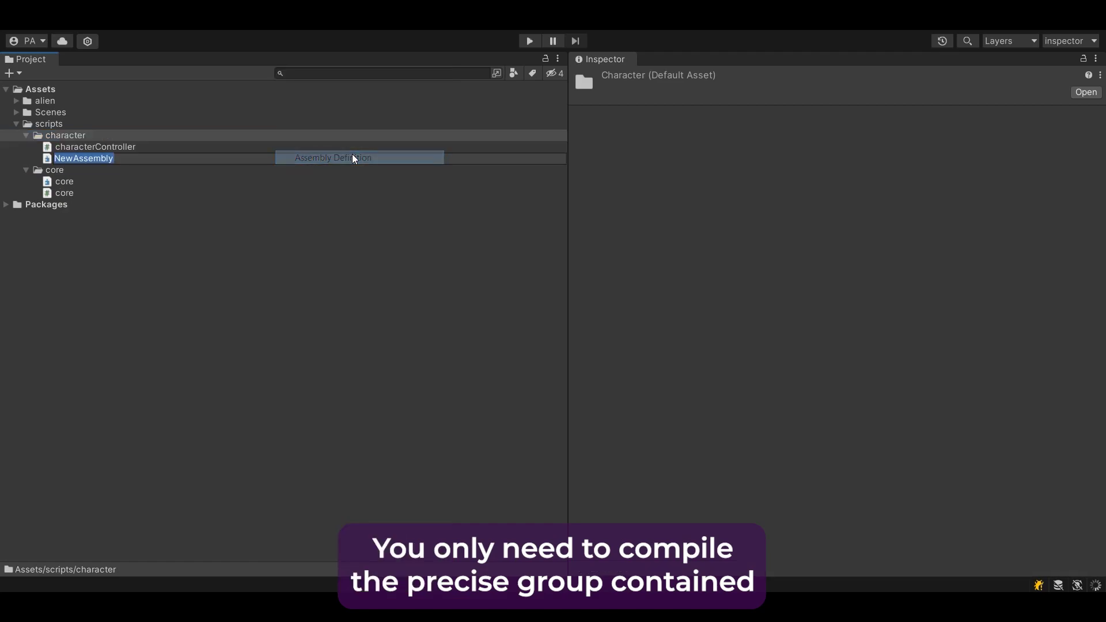
type("character")
key("Return")
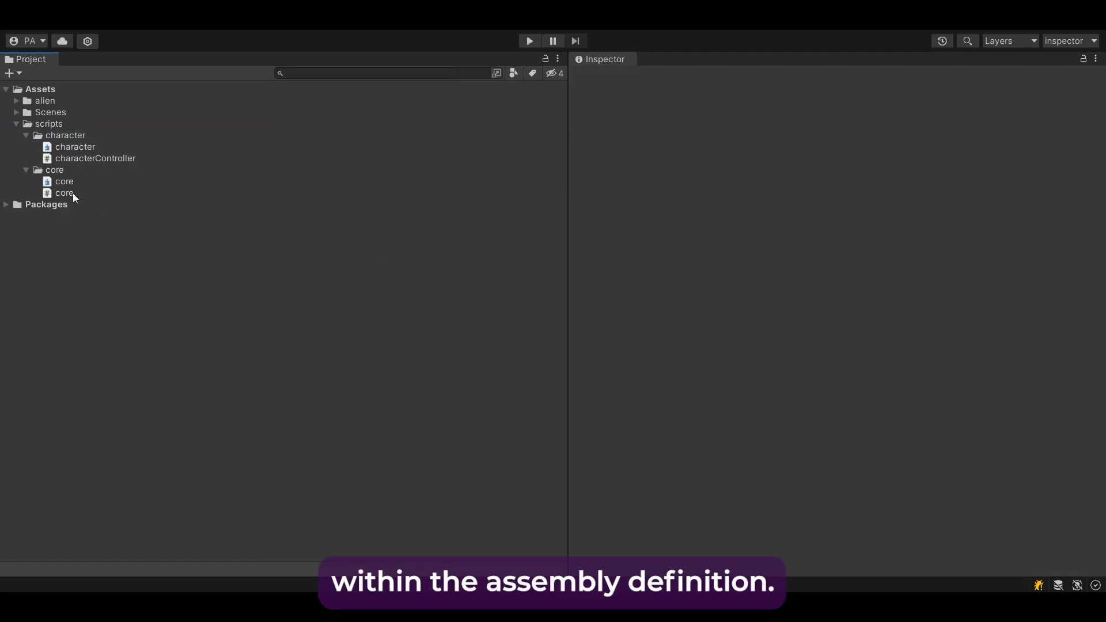
- Inspect the core and characterController scripts' assemblies and the character assembly definition's settings
left_click(71, 193)
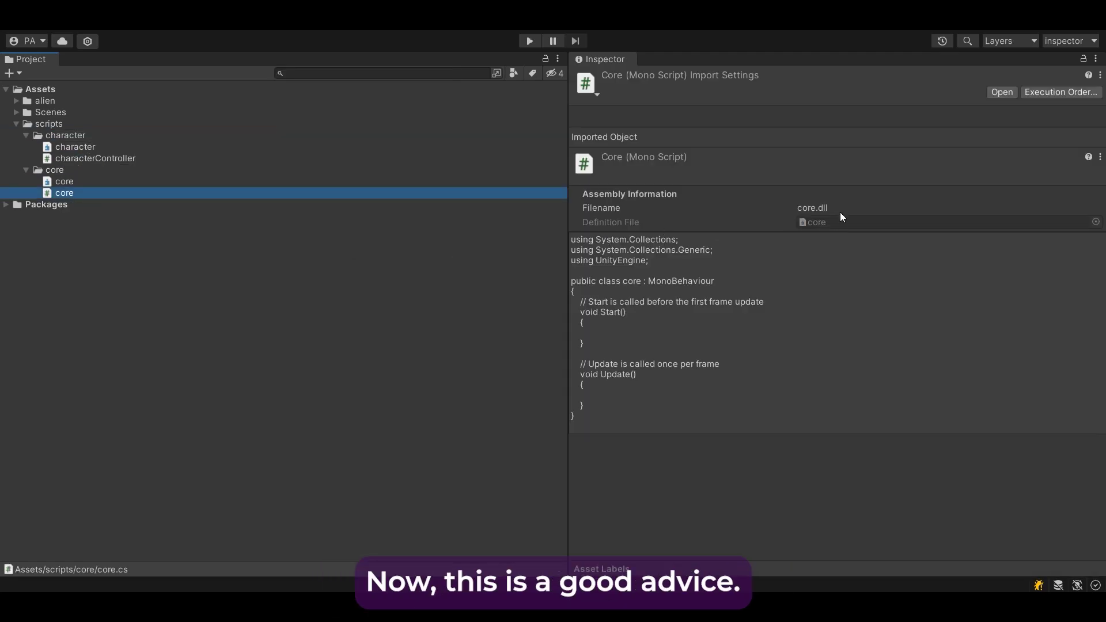
left_click(87, 157)
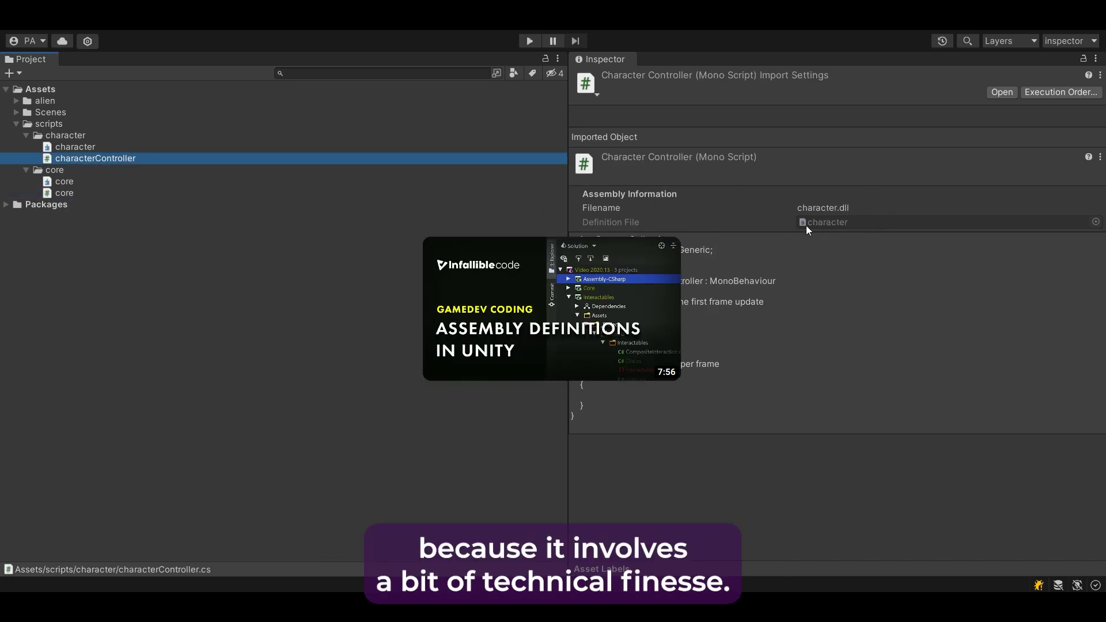
left_click(74, 145)
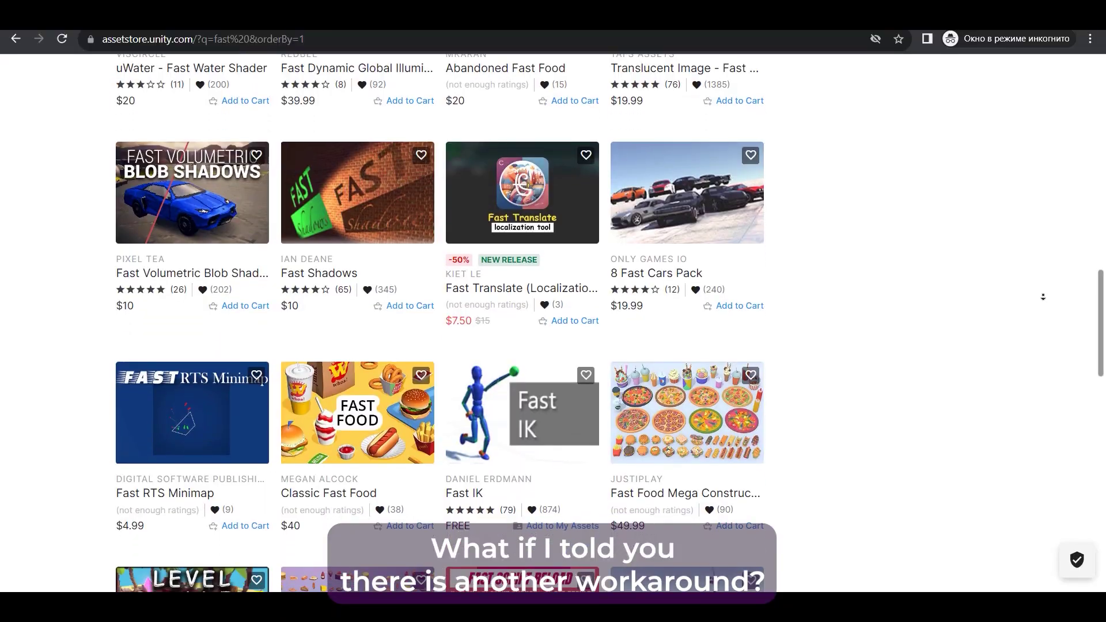
- Scroll the Asset Store 'fast' search results and open the Fast Script Reload page
scroll(1042, 296, "down", 5)
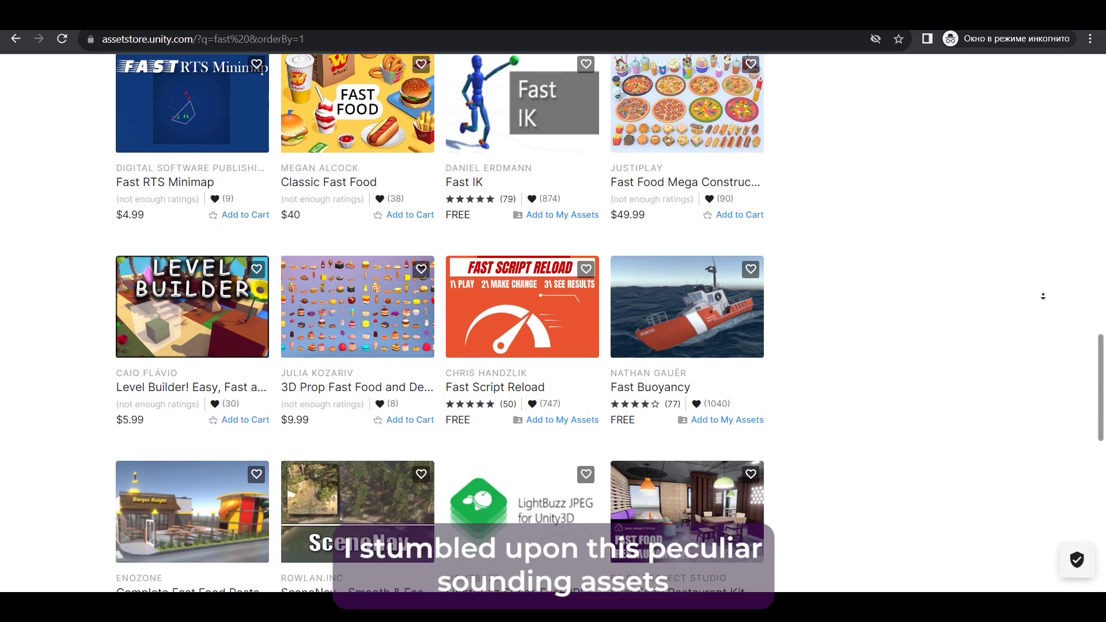
scroll(1042, 296, "down", 1)
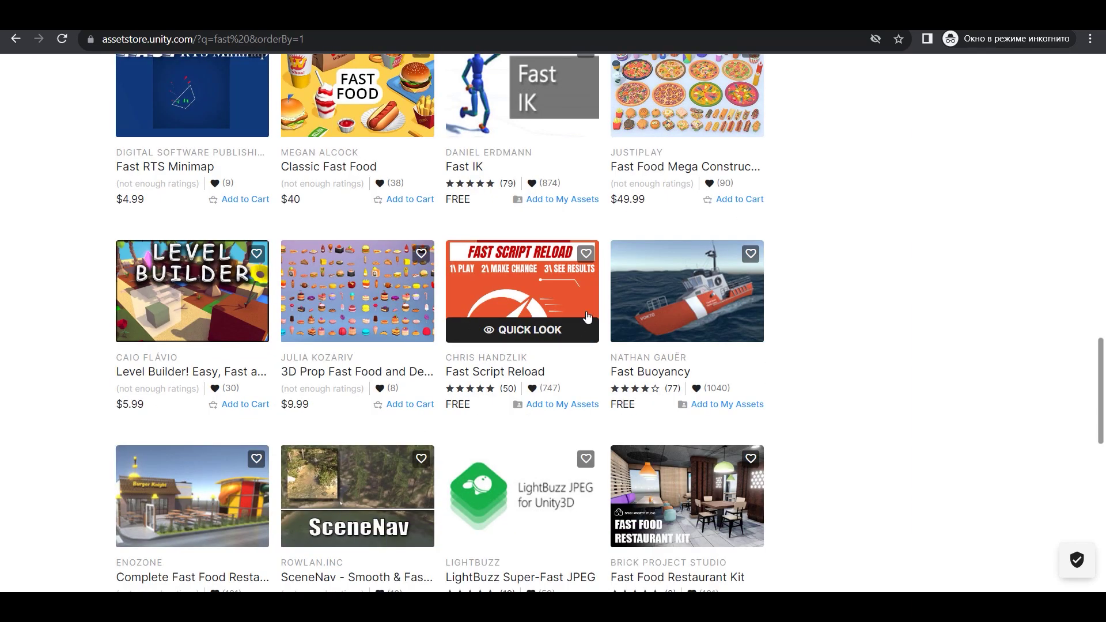
left_click(509, 300)
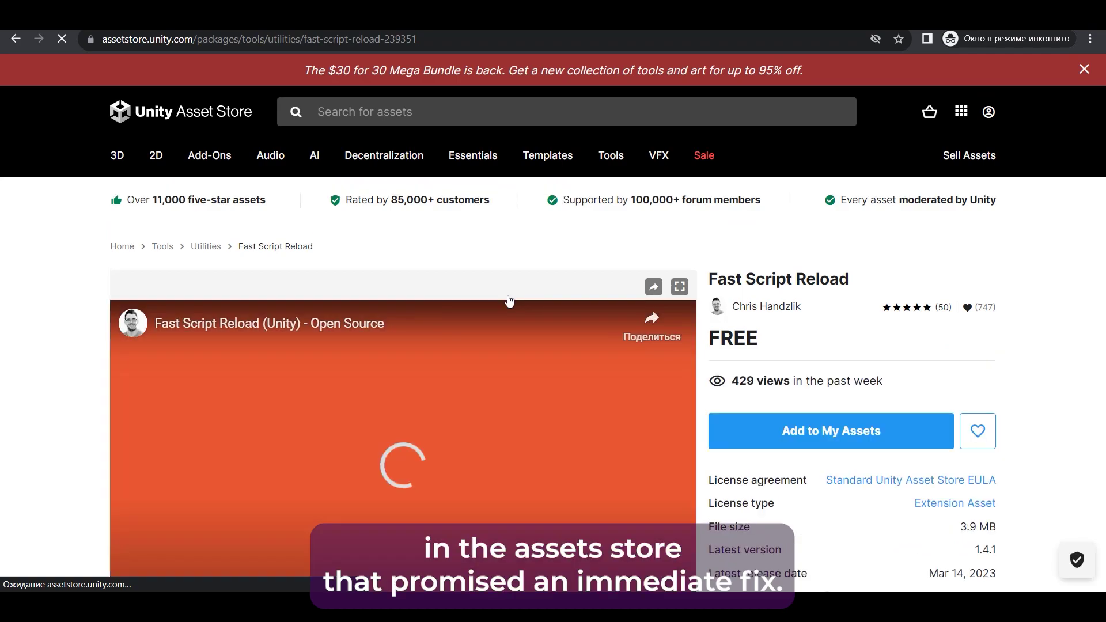
- Scroll through the Fast Script Reload page, then add a comment in characterController's Start
scroll(507, 301, "down", 2)
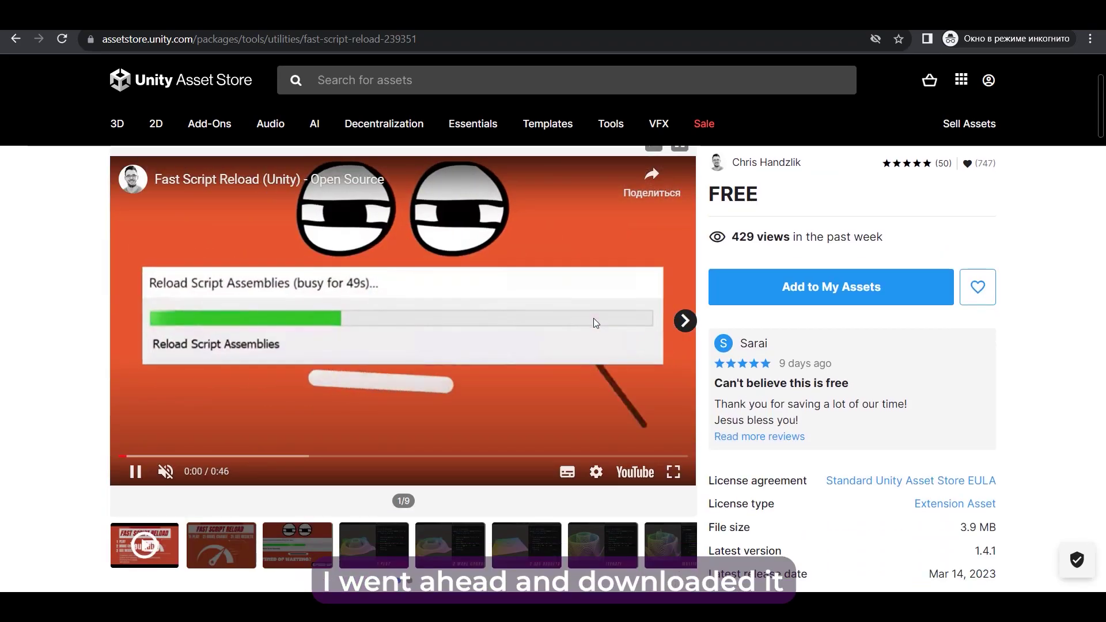
scroll(593, 318, "down", 1)
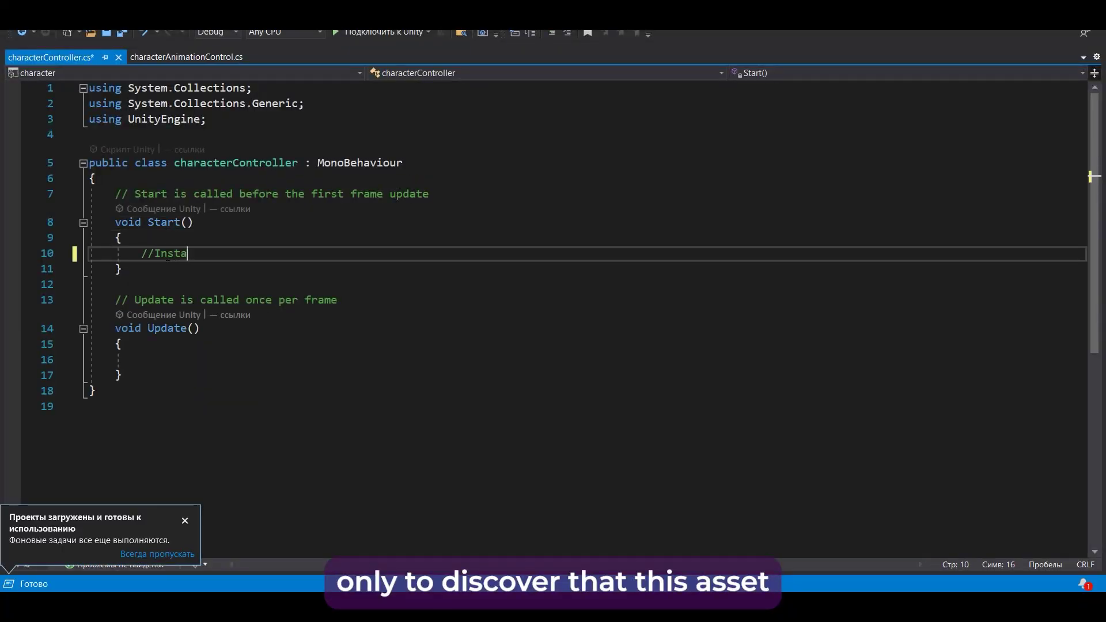
type("tinate cool character")
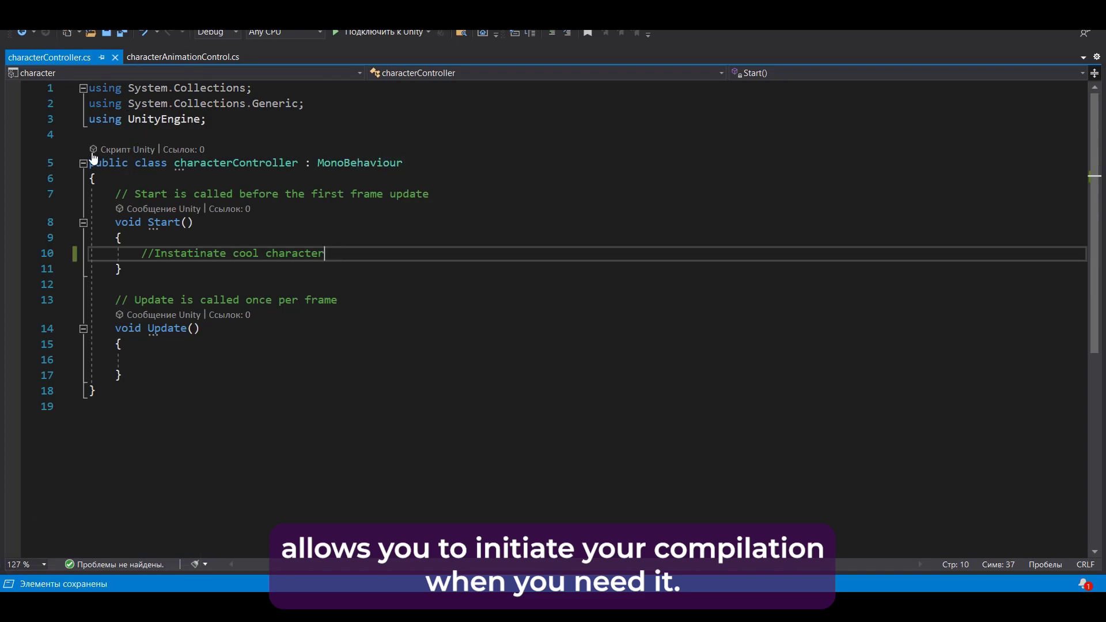
key("alt+Tab")
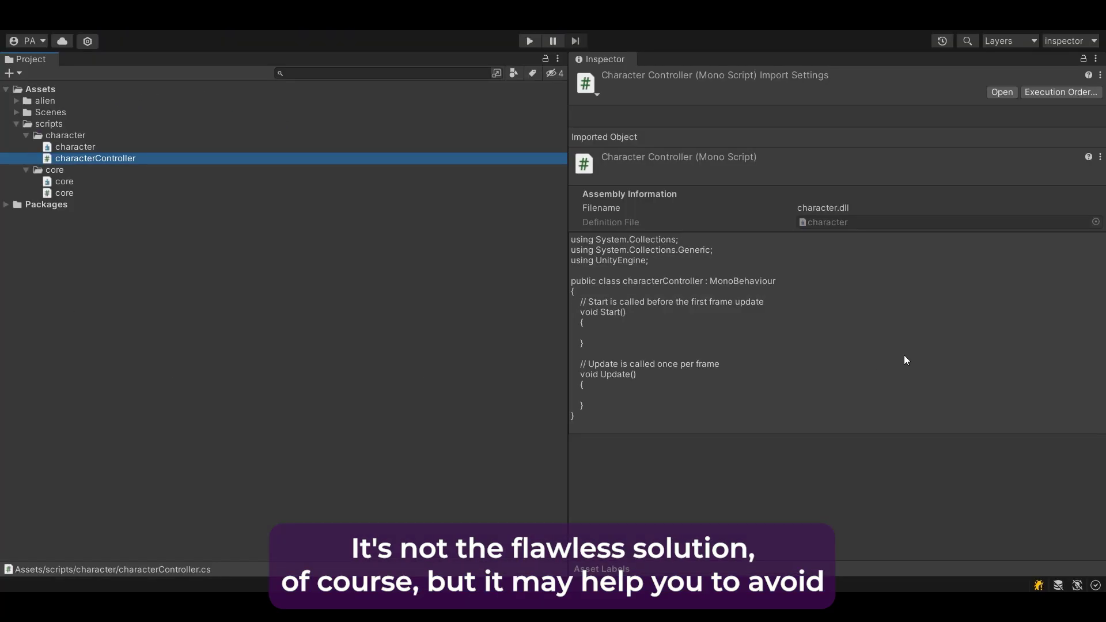
- Run Assets > Refresh so the edited characterController script recompiles
left_click(57, 17)
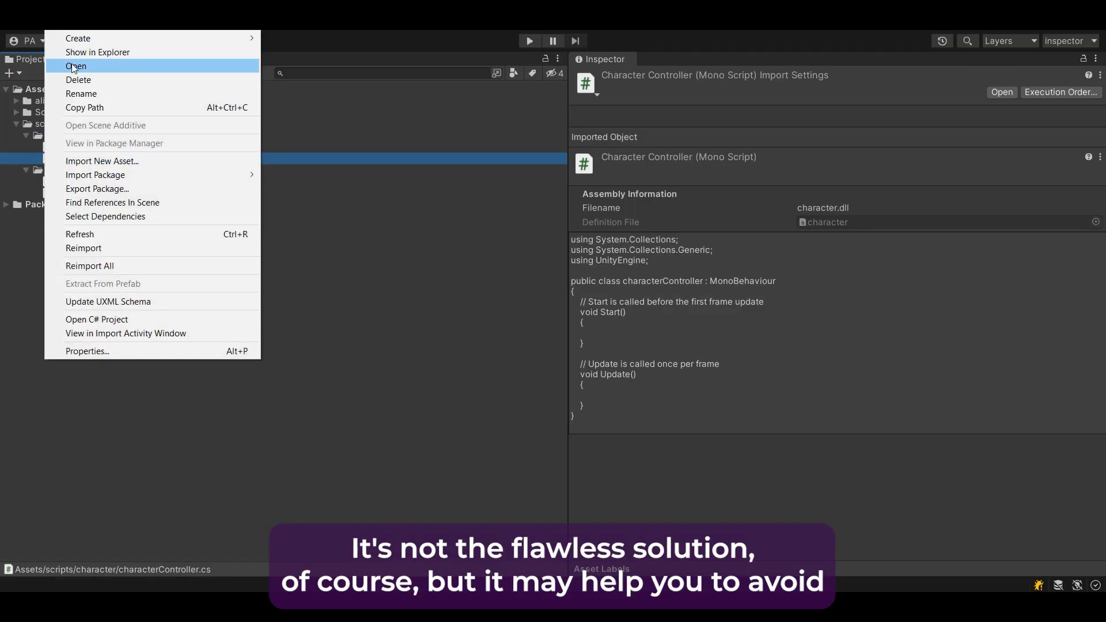
left_click(89, 231)
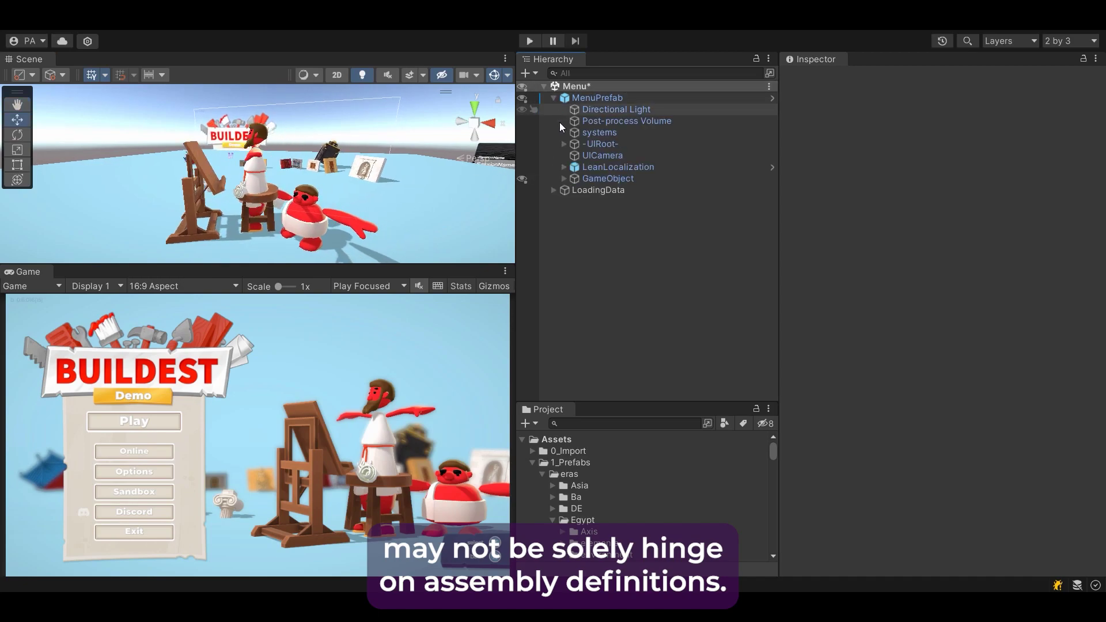
- Expand GameObject > scene_2 > player(1) down the mixamorig spine and neck to ArchPrefabs
left_click(564, 179)
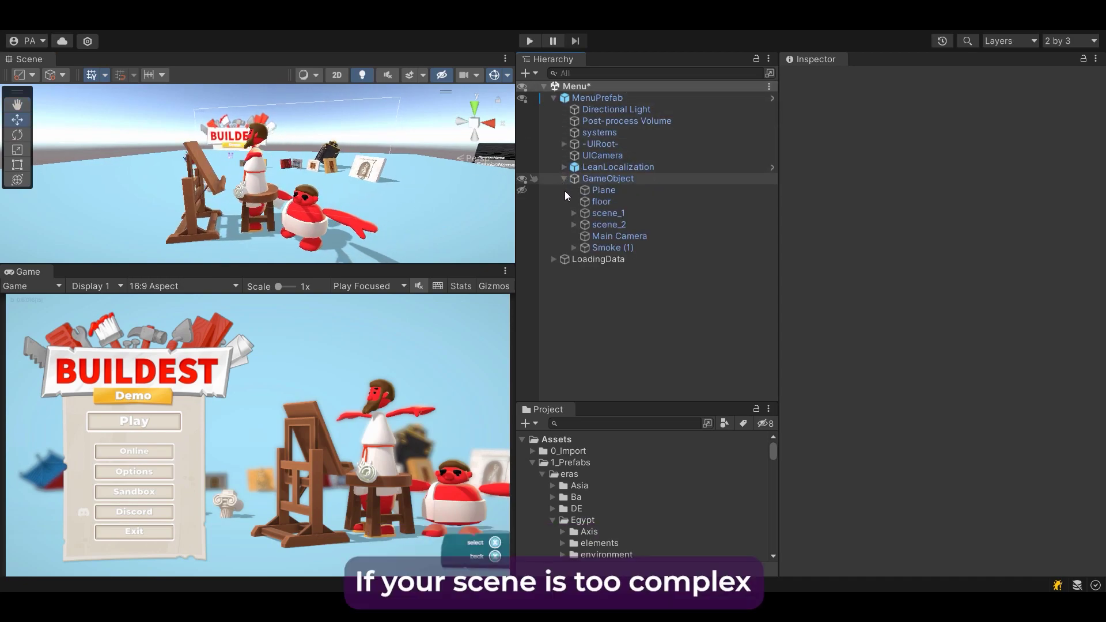
left_click(574, 225)
left_click(582, 236)
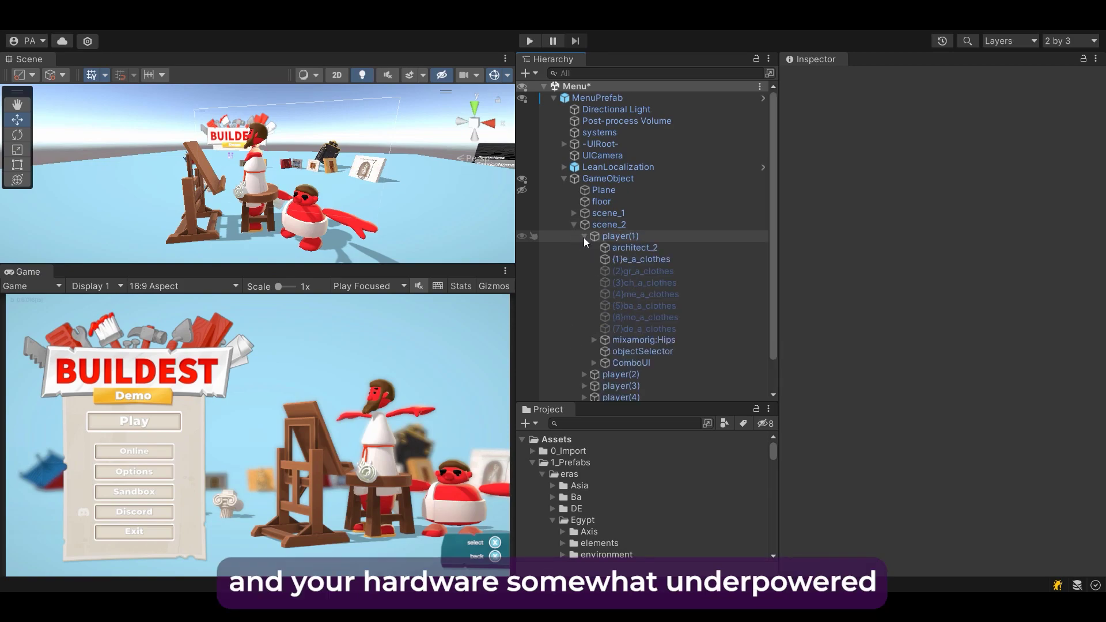
left_click(594, 340)
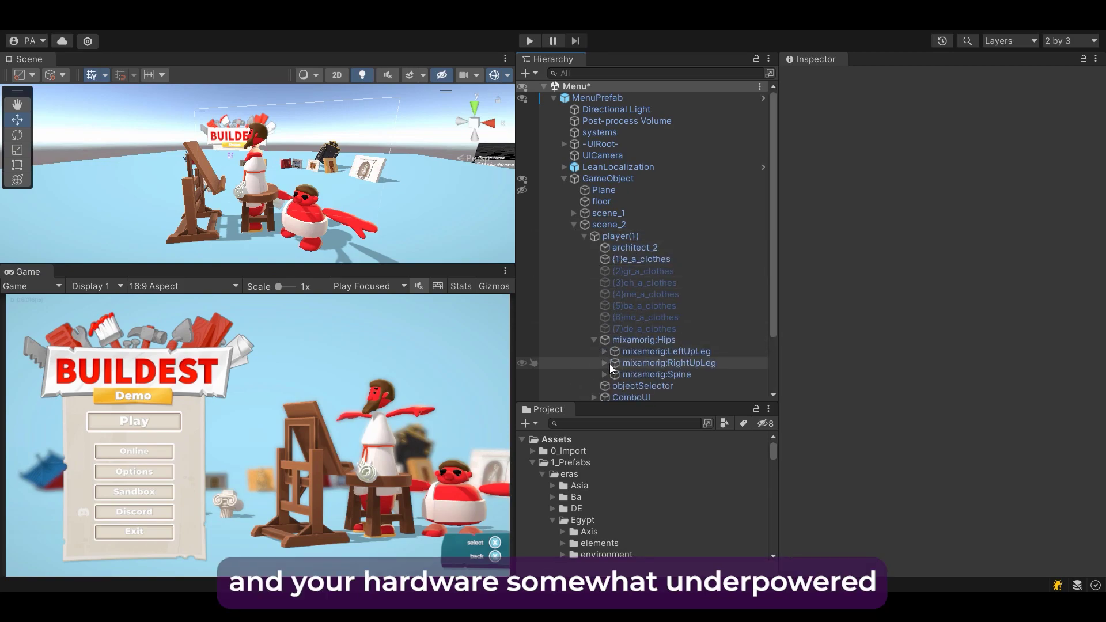
left_click(604, 375)
left_click(615, 386)
scroll(614, 380, "down", 3)
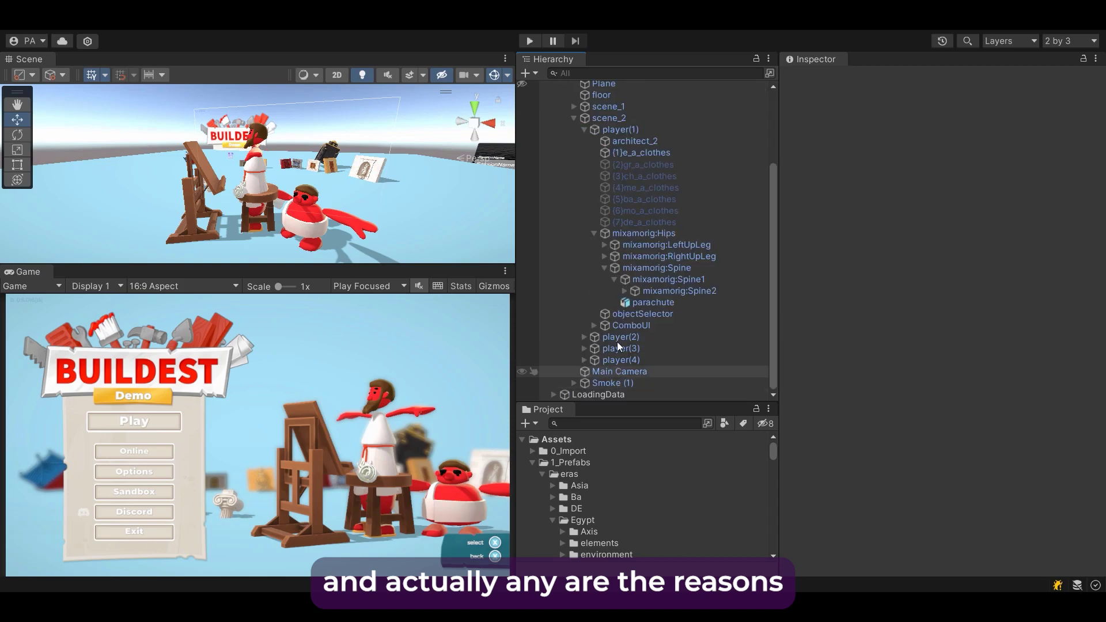
left_click(625, 291)
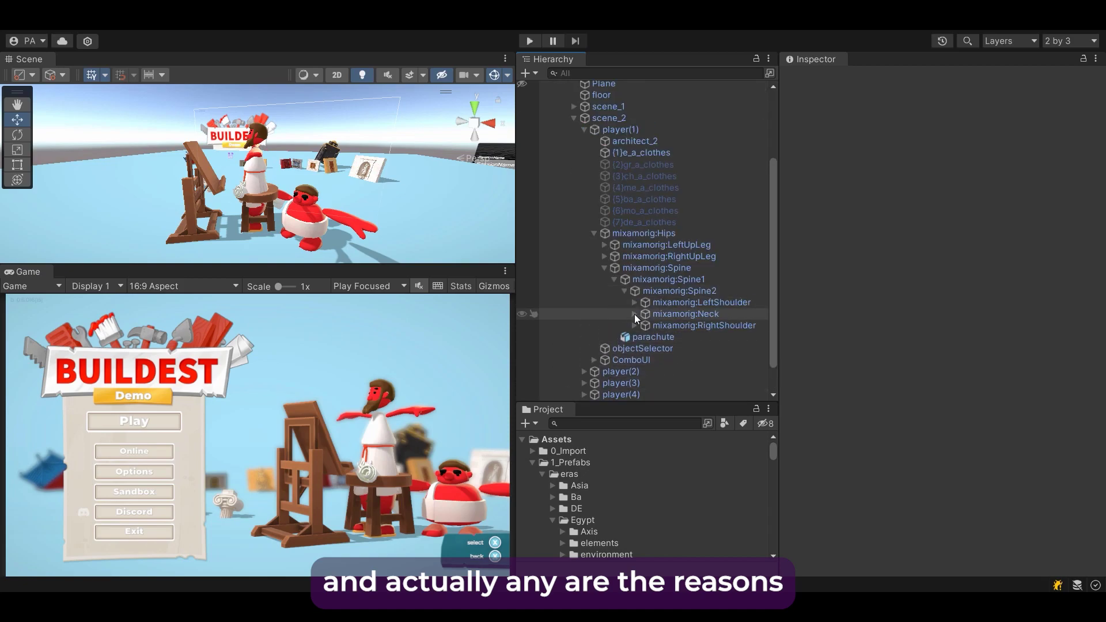
left_click(634, 313)
left_click(663, 338)
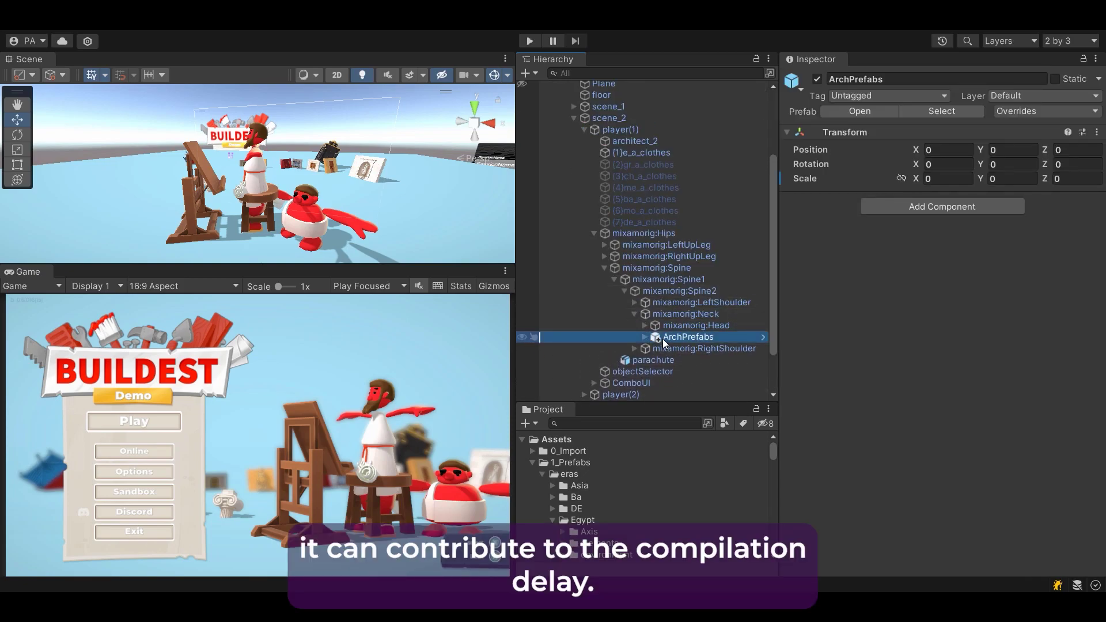
key("Right")
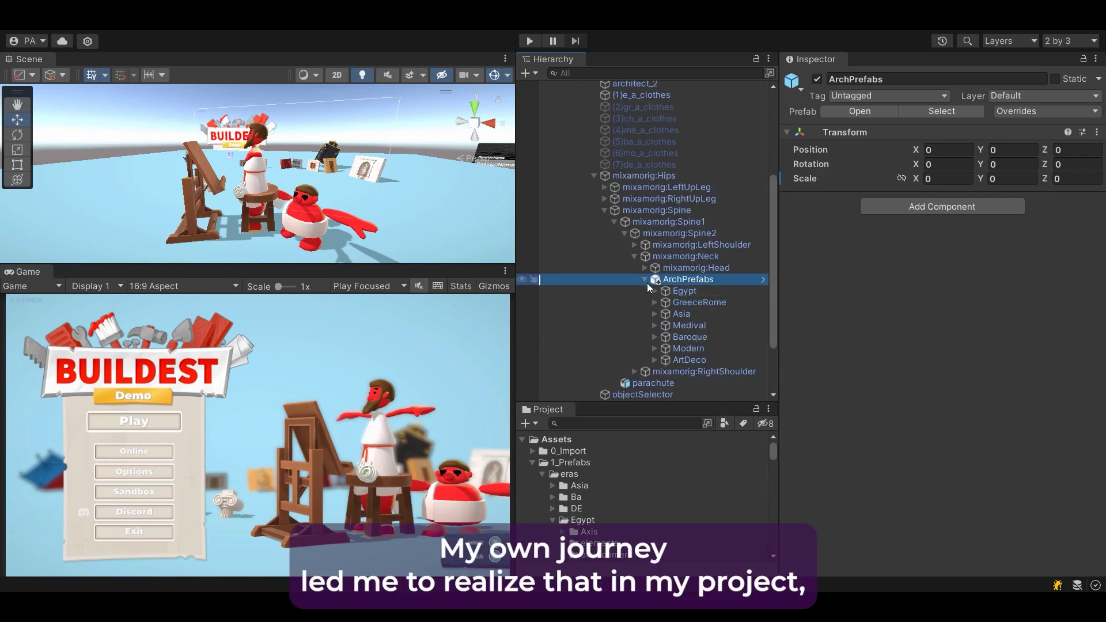
- Expand Egypt and Asia, then step up through the Asia #CH_ and GreeceRome #GR_ pieces
left_click(654, 291)
scroll(660, 344, "down", 10)
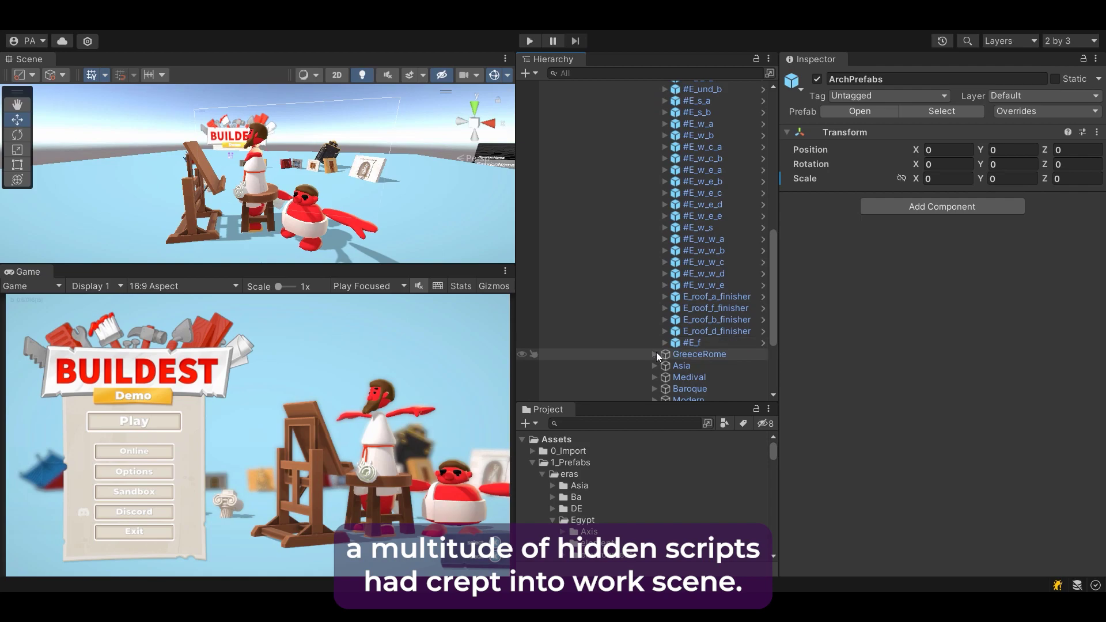
scroll(654, 355, "down", 12)
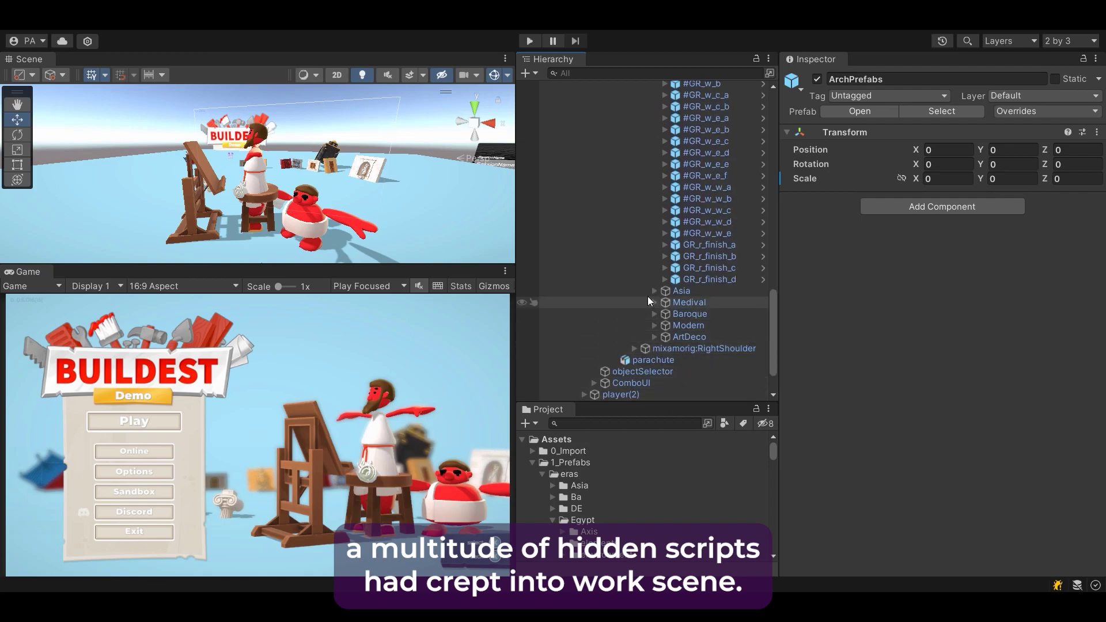
left_click(654, 293)
scroll(662, 354, "down", 6)
left_click(704, 272)
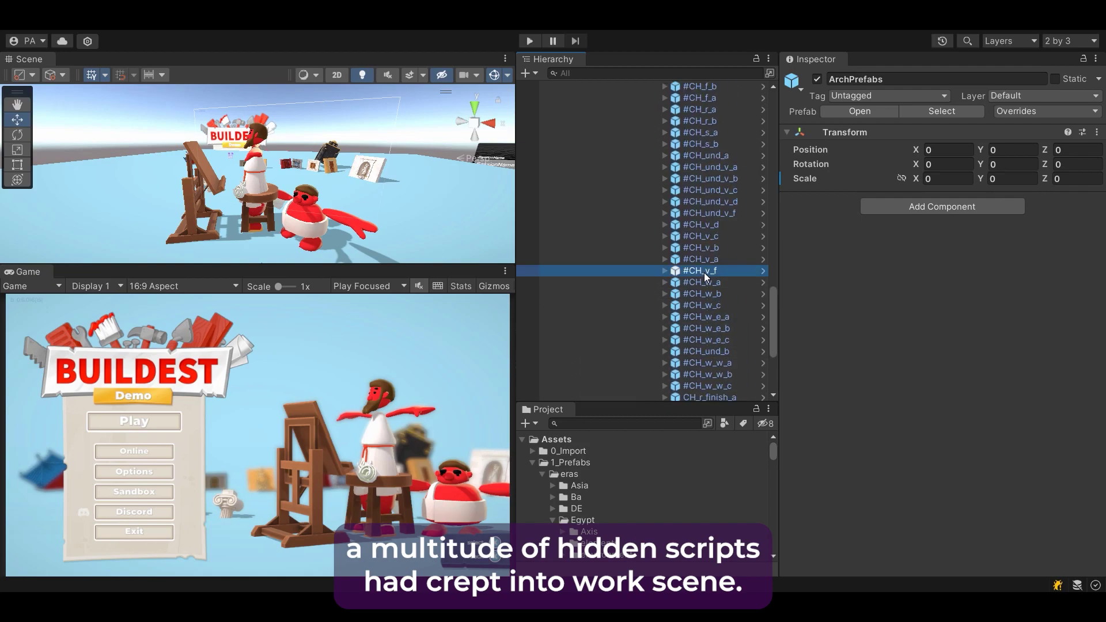
key("Up")
key("Up")
key("Up")
key("Up")
key("Up")
key("Up")
key("Up")
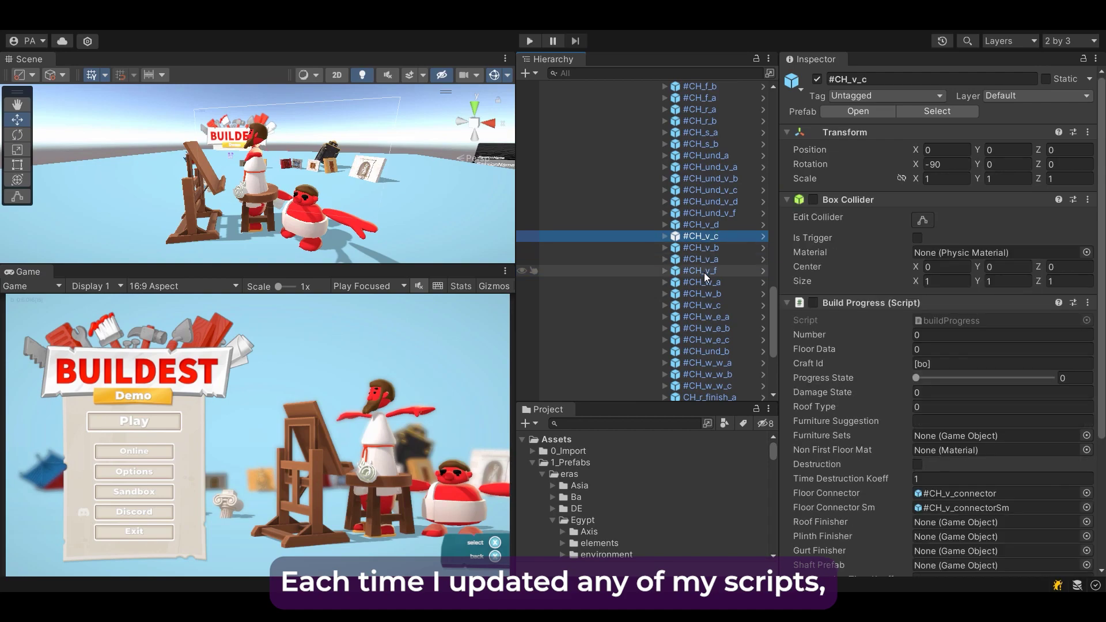
key("Up")
key("Up")
key("Up")
key("Up")
key("Up")
key("Up")
key("Up")
key("Up")
key("Up")
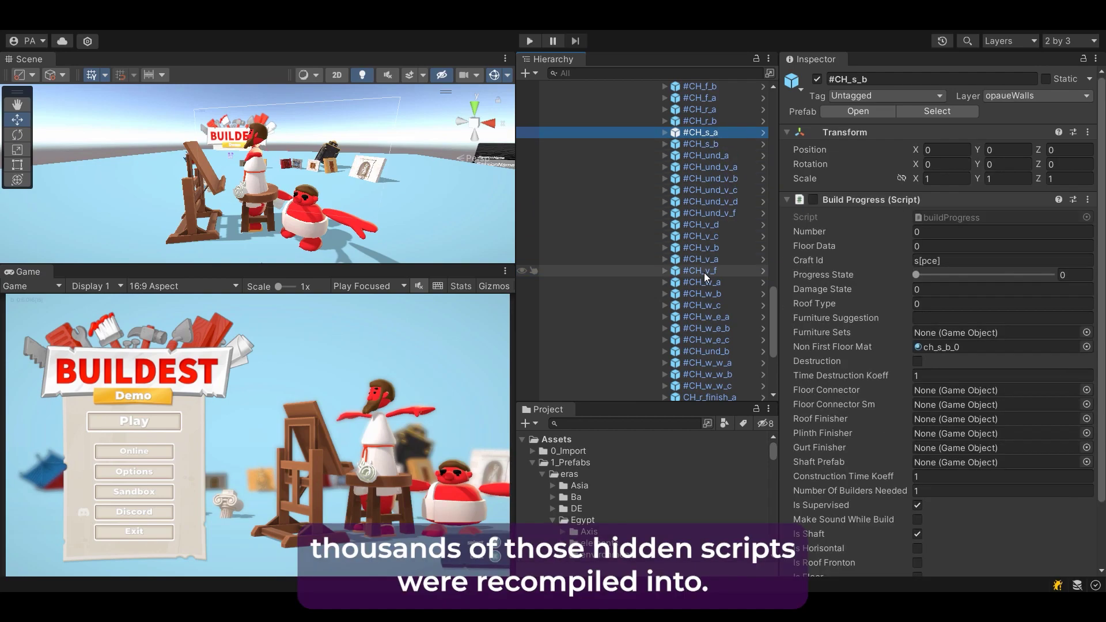
key("Up")
key("Up")
key("Up")
key("Up")
key("Up")
key("Up")
key("Up")
key("Up")
key("Up")
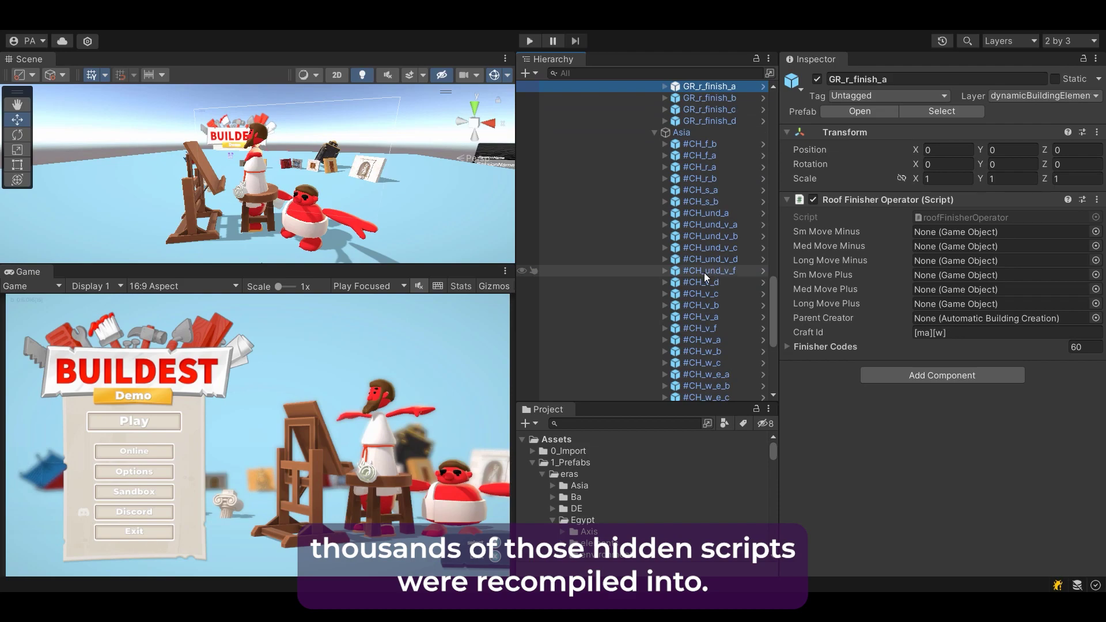
key("Up")
key("Up")
key("Up")
key("Up")
key("Up")
key("Up")
key("Up")
key("Up")
key("Up")
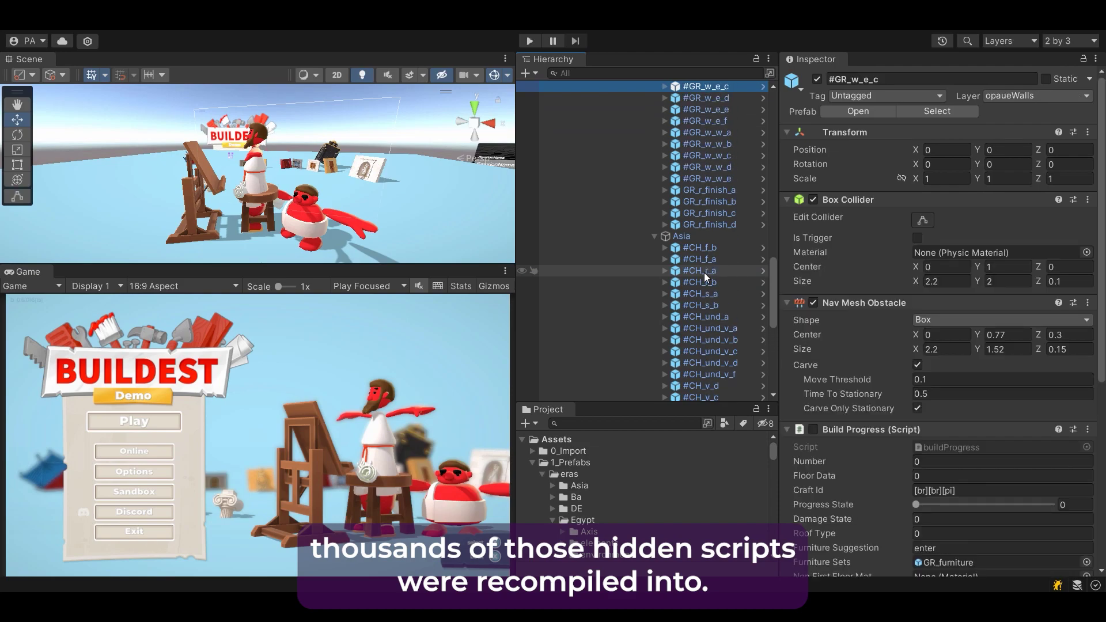
key("Up")
key("Up")
key("Up")
key("Up")
key("Up")
key("Up")
key("Up")
key("Up")
key("Up")
key("Up")
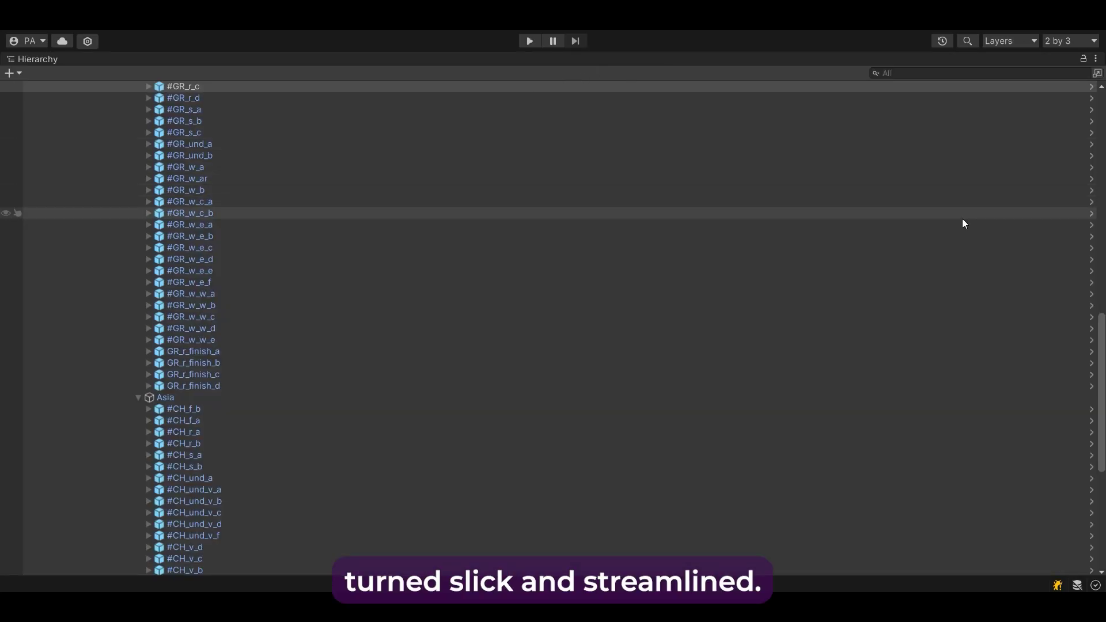
- Collapse and re-expand ArchPrefabs, then step down through Egypt's numbered part objects
scroll(785, 286, "up", 10)
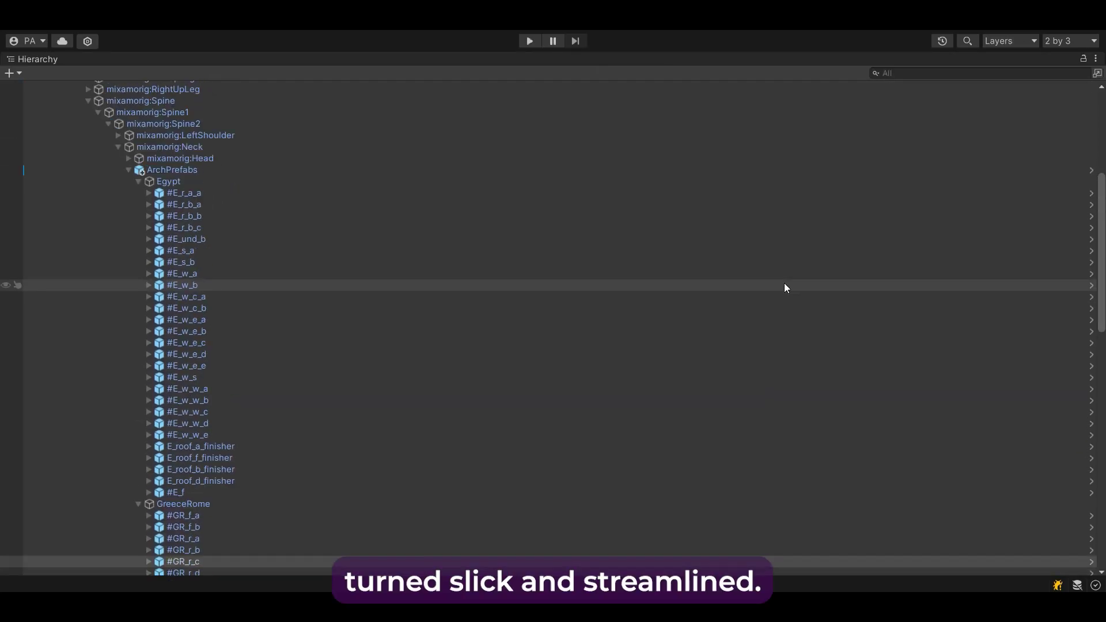
left_click(128, 169)
left_click(128, 443)
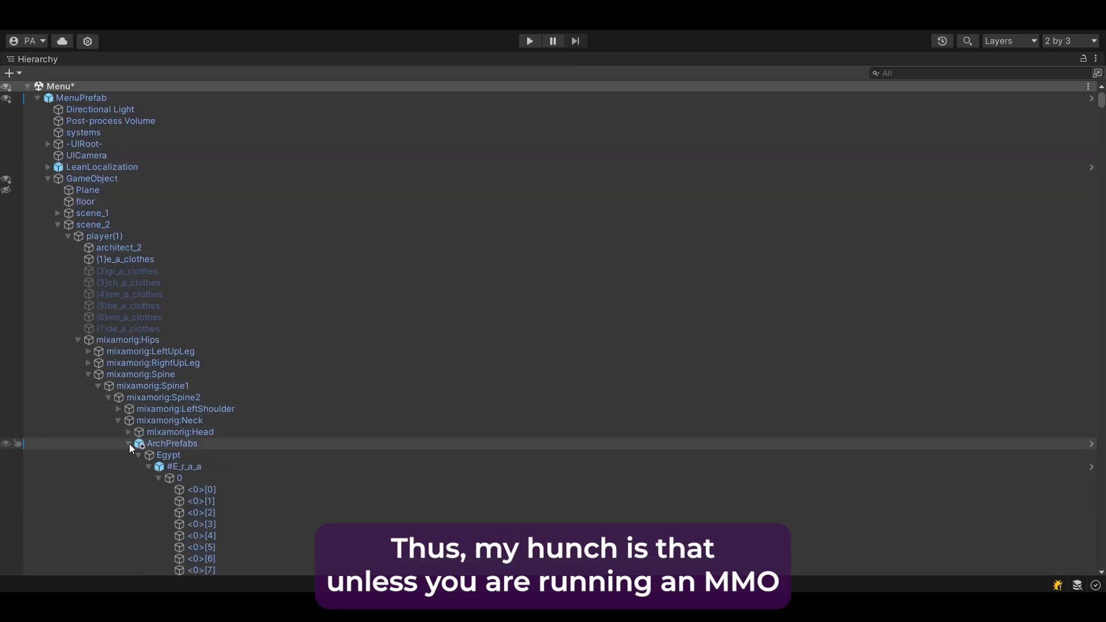
left_click(191, 445)
key("Down")
key("Down")
key("Down")
key("Down")
key("Down")
key("Down")
key("Down")
key("Down")
key("Down")
key("Down")
key("Down")
key("Down")
key("Down")
key("Down")
key("Down")
key("Down")
key("Down")
key("Down")
key("Down")
key("Down")
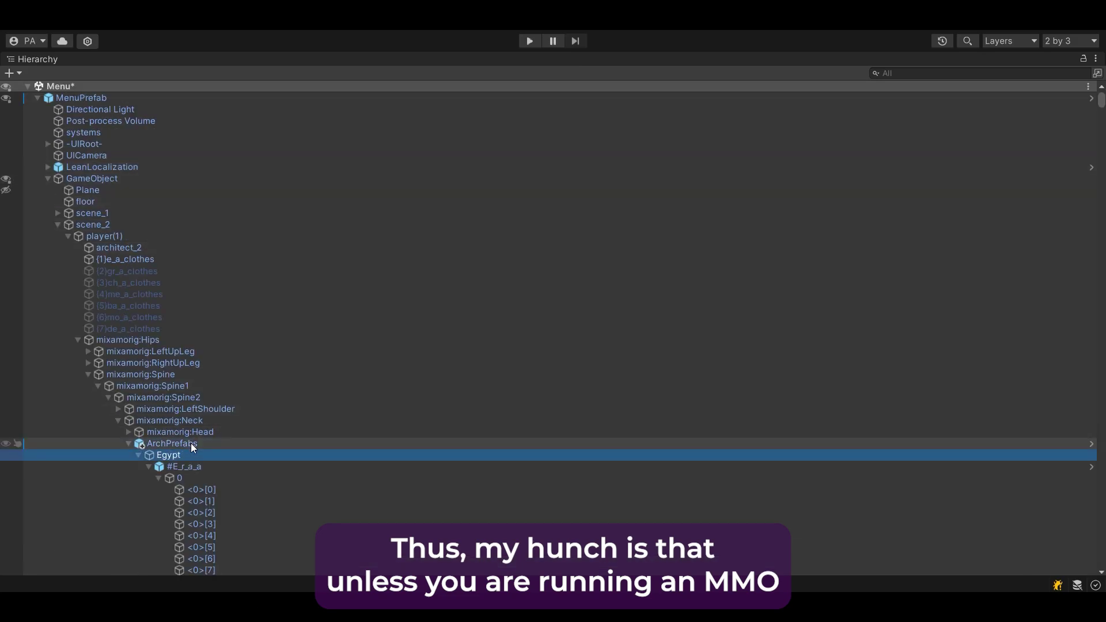
key("Down")
key("Down")
key("Down")
key("Down")
key("Down")
key("Down")
key("Down")
key("Down")
key("Down")
key("Down")
key("Down")
key("Down")
key("Down")
key("Down")
key("Down")
key("Down")
key("Down")
key("Down")
key("Down")
key("Down")
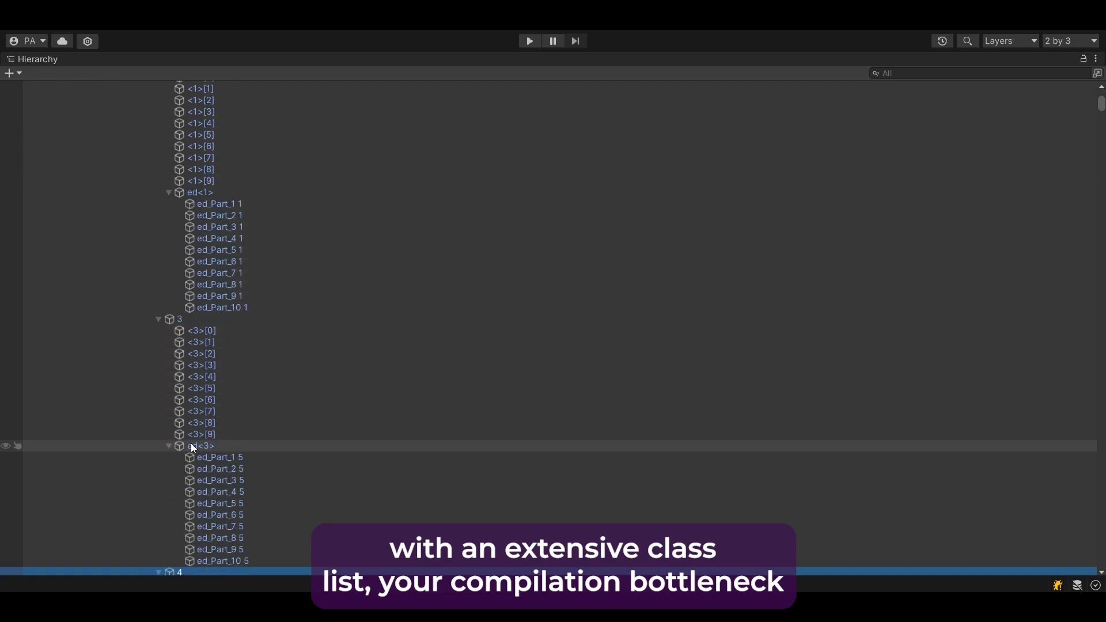
key("Down")
key("Down")
key("Down")
key("Down")
key("Down")
key("Down")
key("Down")
key("Down")
key("Down")
key("Down")
key("Down")
key("Down")
key("Down")
key("Down")
key("Down")
key("Down")
key("Down")
key("Down")
key("Down")
key("Down")
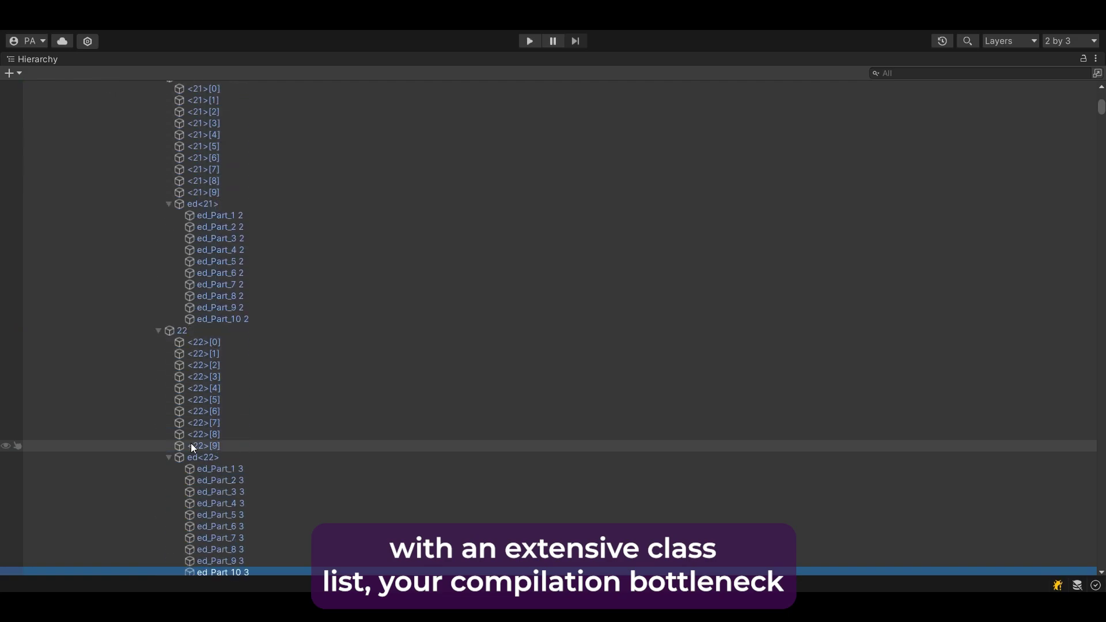
key("Down")
key("Down")
key("Down")
key("Down")
key("Down")
key("Down")
key("Down")
key("Down")
key("Down")
key("Down")
key("Down")
key("Down")
key("Down")
key("Down")
key("Down")
key("Down")
key("Down")
key("Down")
key("Down")
key("Down")
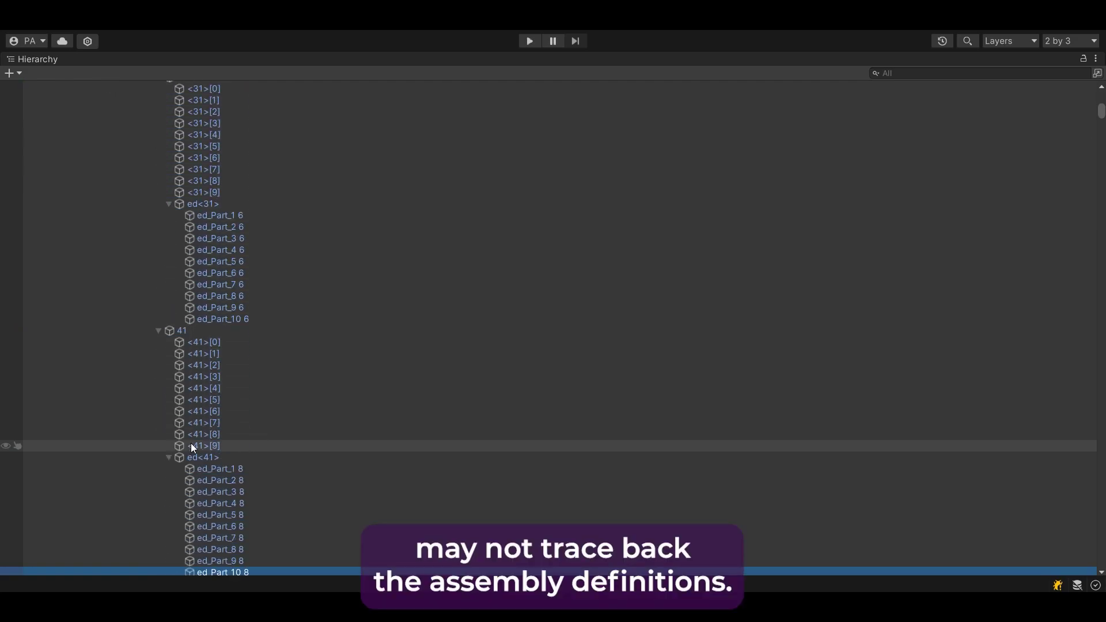
key("Down")
key("Down")
key("Down")
key("Down")
key("Down")
key("Down")
key("Down")
key("Down")
key("Down")
key("Down")
key("Down")
key("Down")
key("Down")
key("Down")
key("Down")
key("Down")
key("Down")
key("Down")
key("Down")
key("Down")
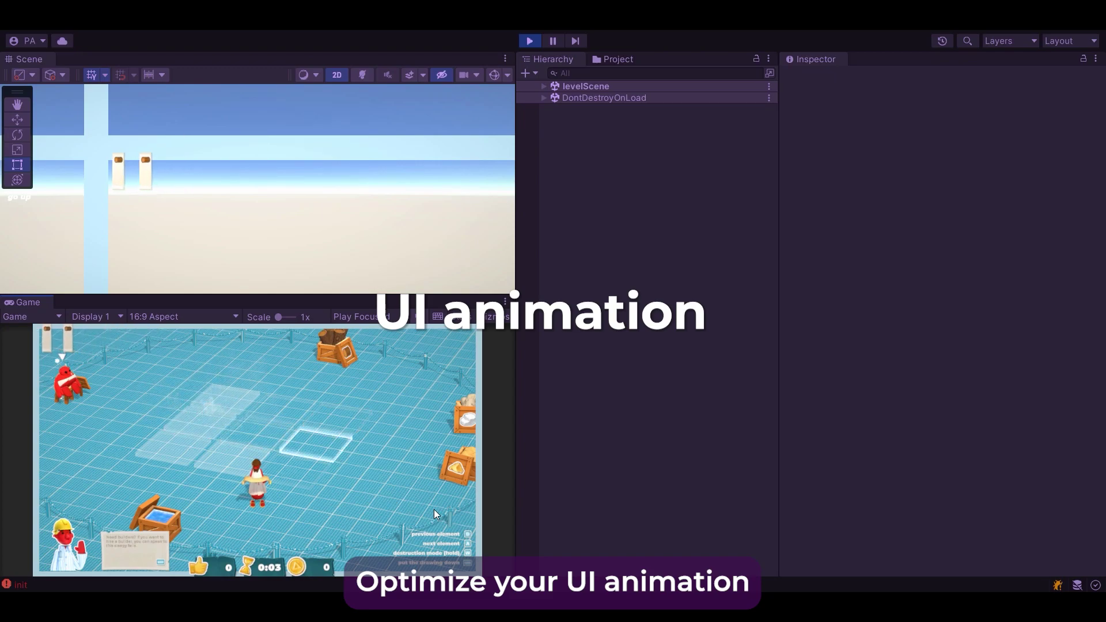
key("e")
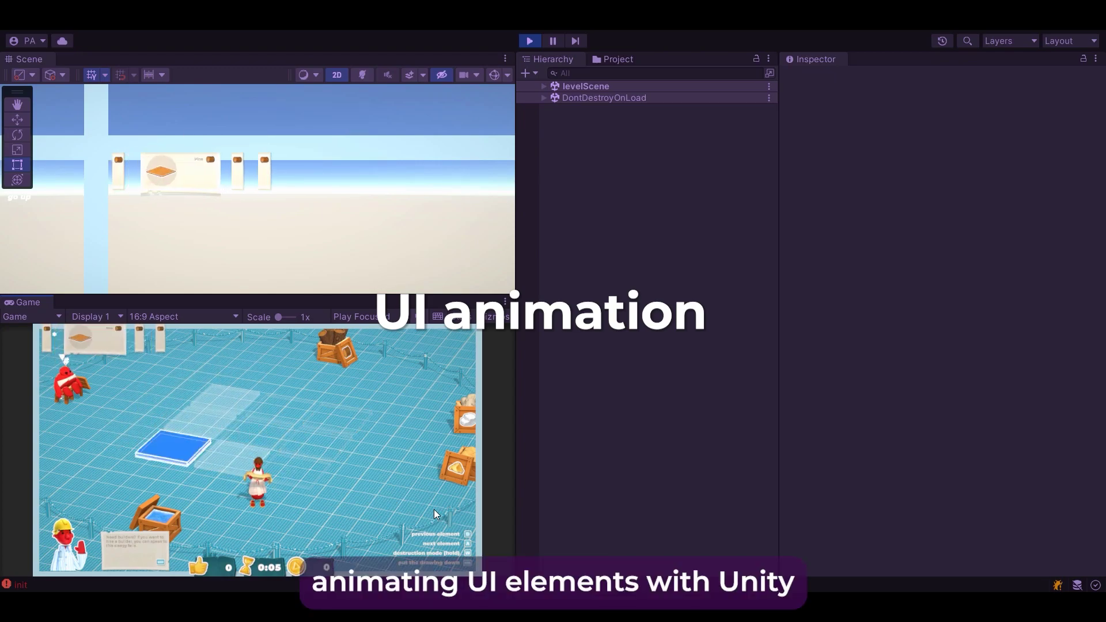
key("q")
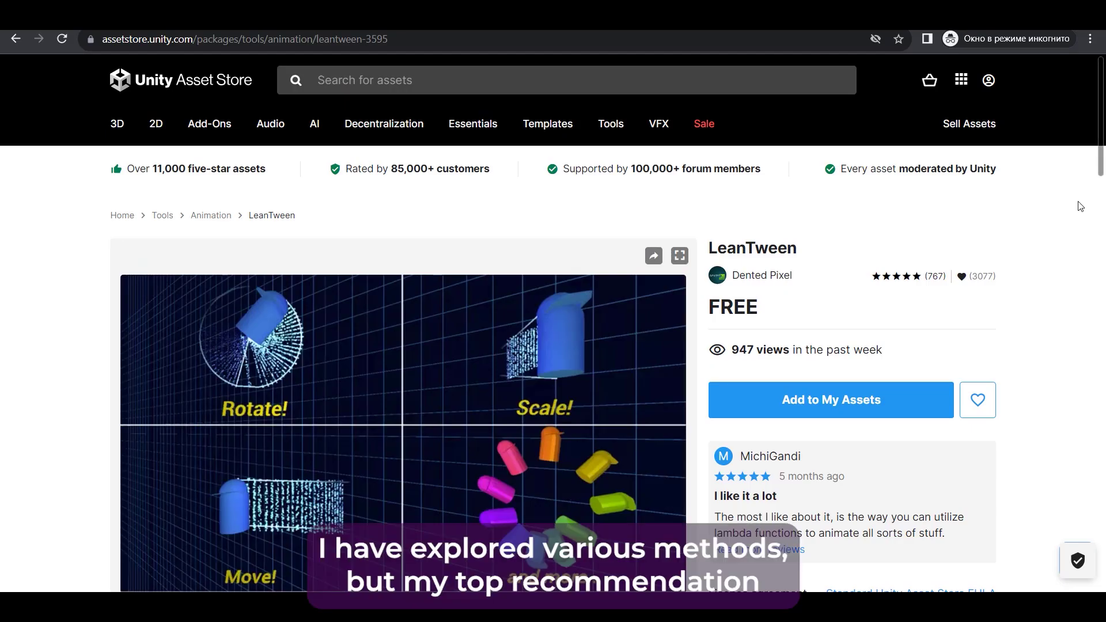
- Click through the LeanTween gallery thumbnails, including Curved Paths!, up to Camera Shake! (8 of 10)
scroll(1081, 206, "down", 3)
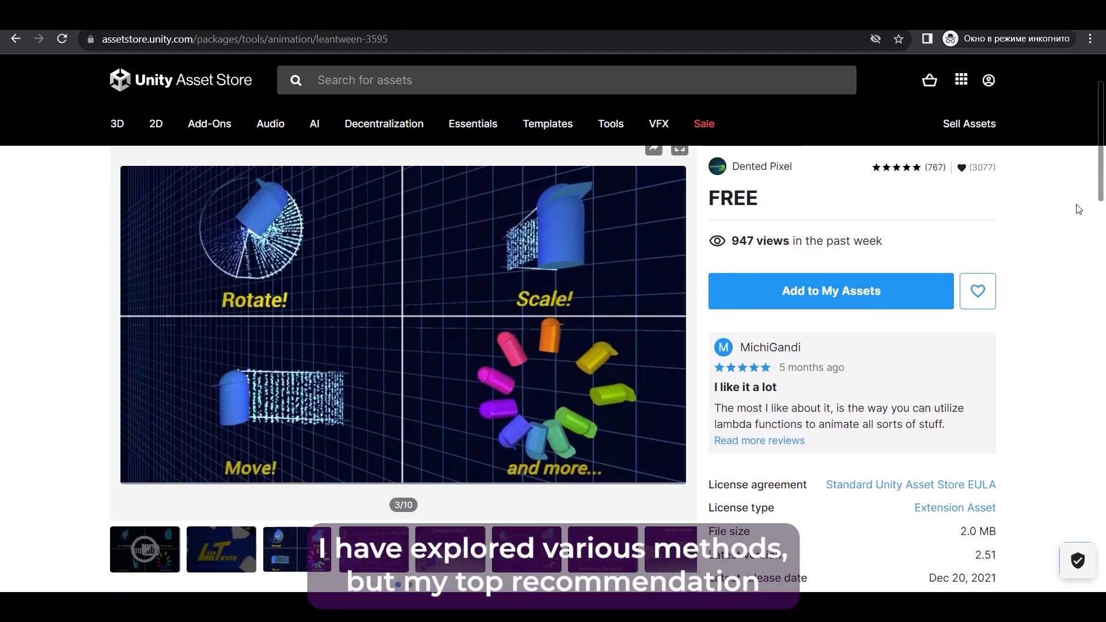
scroll(717, 357, "up", 3)
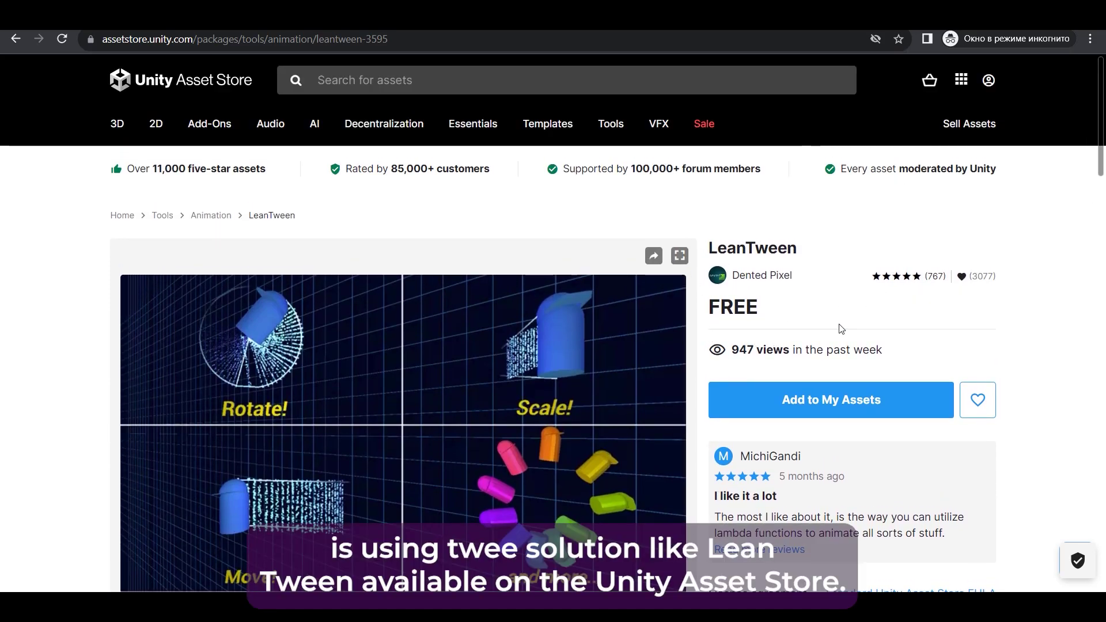
scroll(870, 314, "down", 3)
left_click(383, 438)
left_click(450, 442)
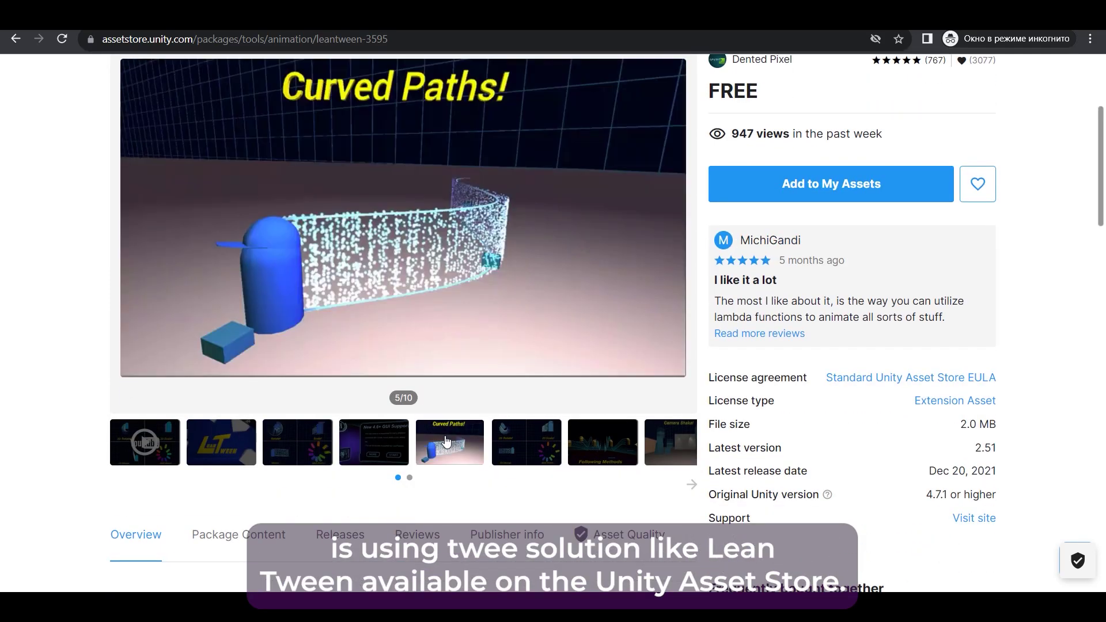
left_click(517, 446)
left_click(588, 455)
left_click(657, 449)
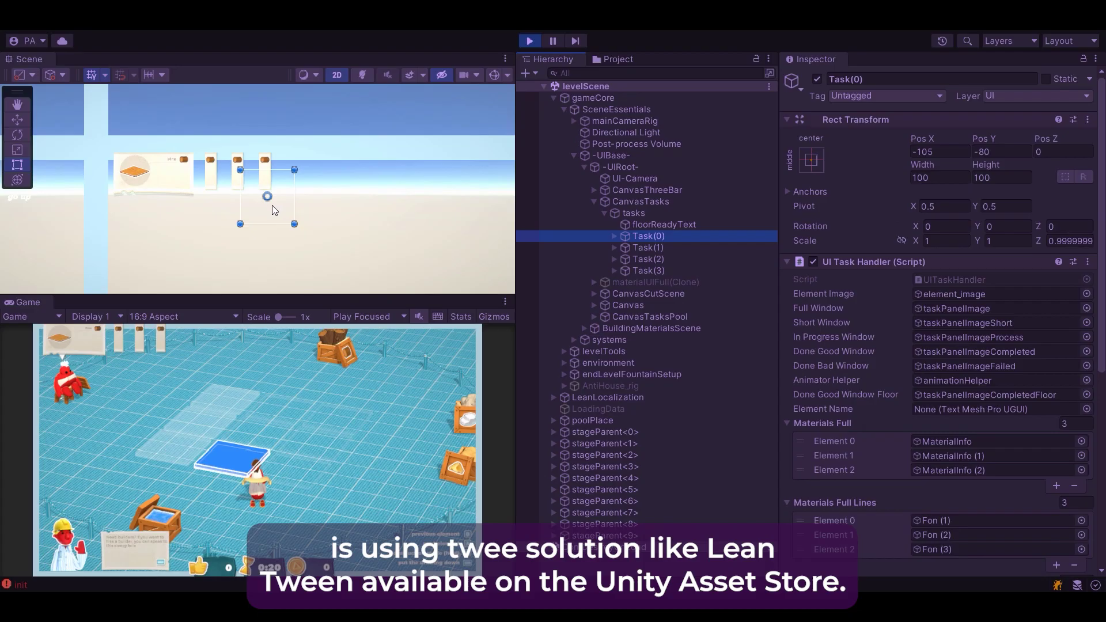
- Select Task(3), place a floor tile in the Game view, then select Task(1) to watch its tween
left_click(655, 269)
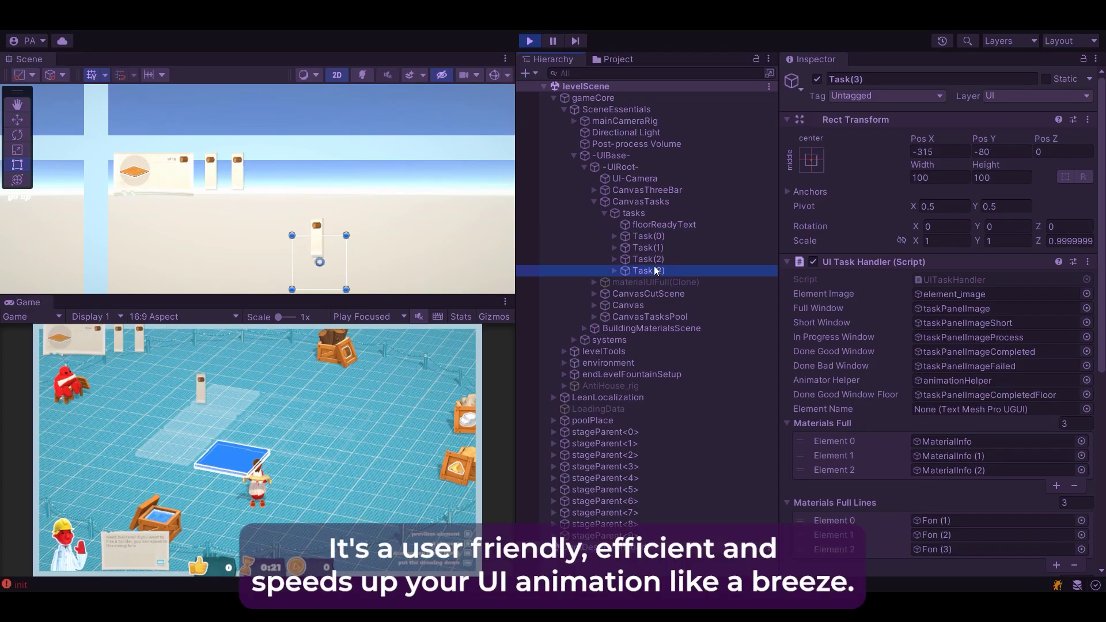
left_click(364, 454)
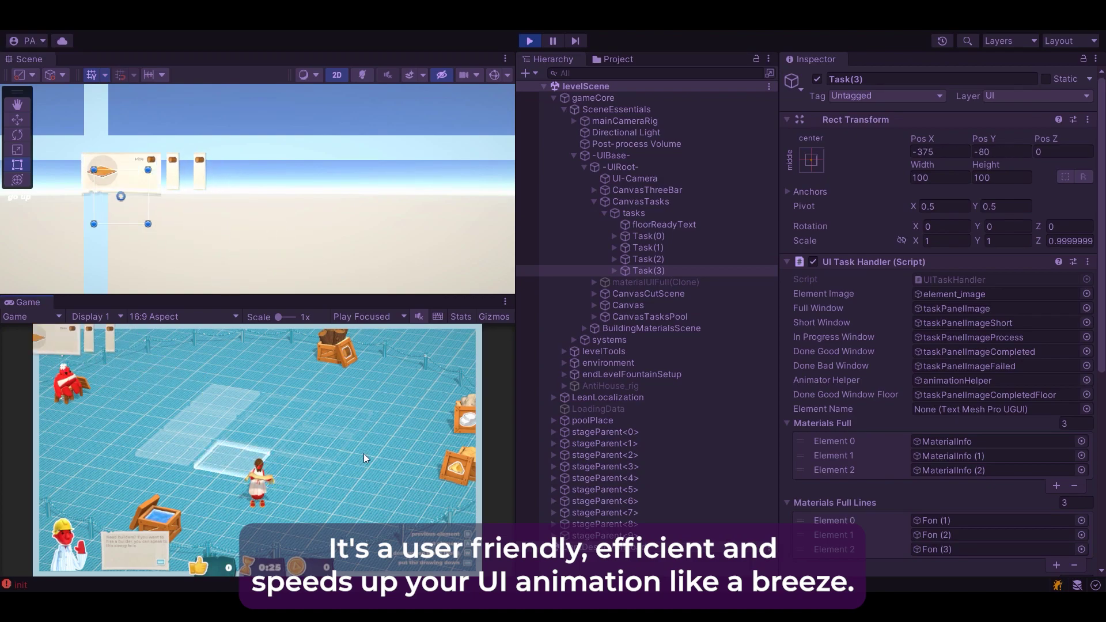
left_click(292, 470)
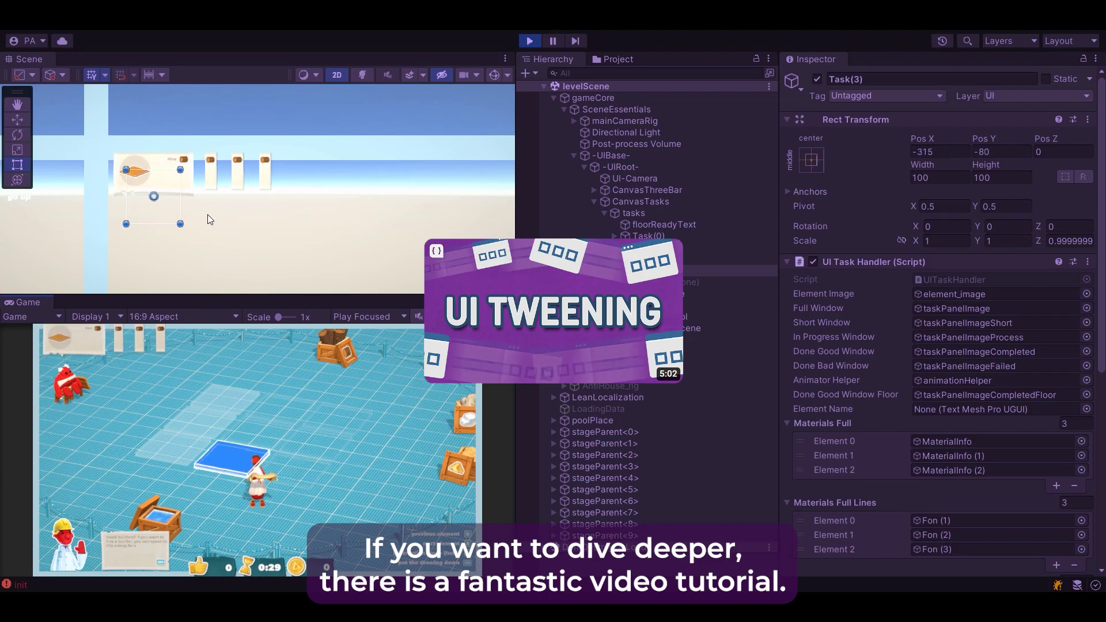
left_click(238, 173)
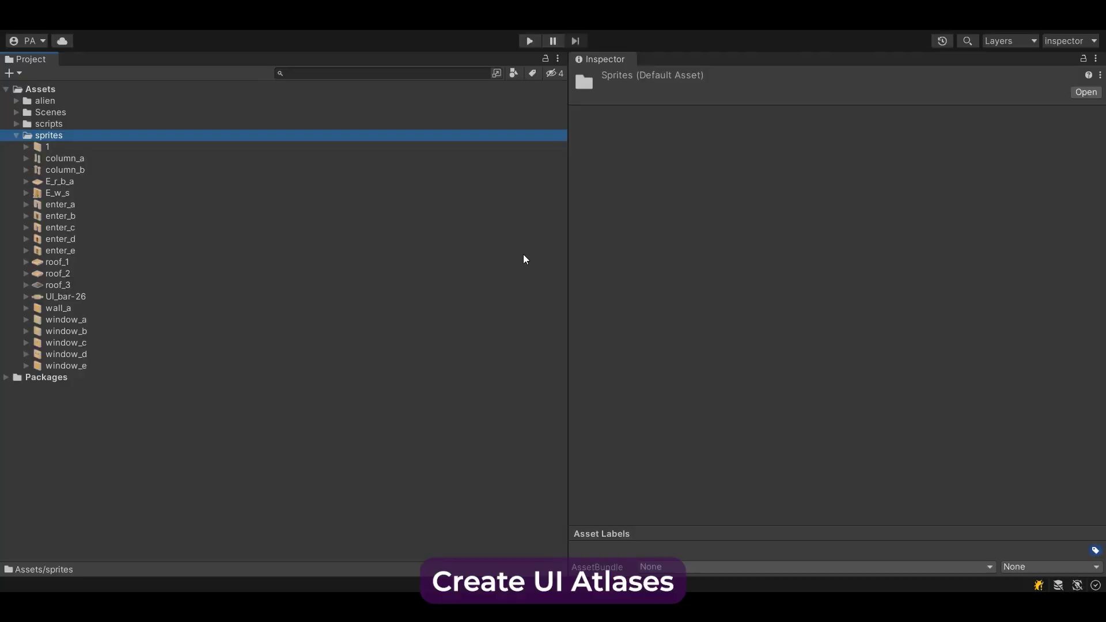
- Search the Package Manager's Unity Registry for 2d packages
left_click(202, 23)
left_click(248, 156)
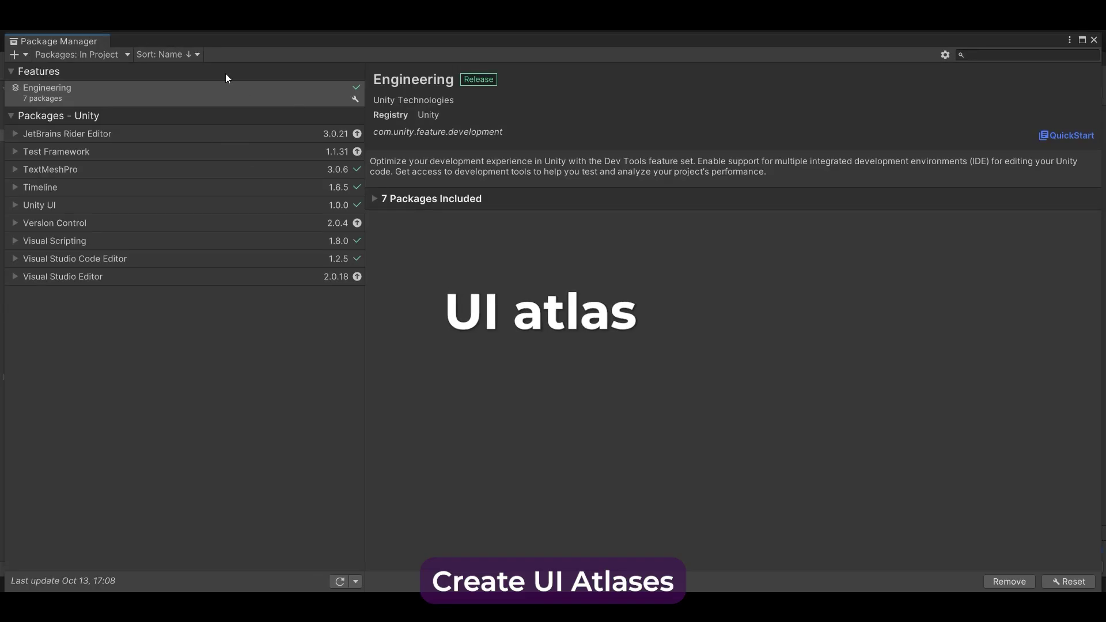
left_click(86, 54)
left_click(105, 72)
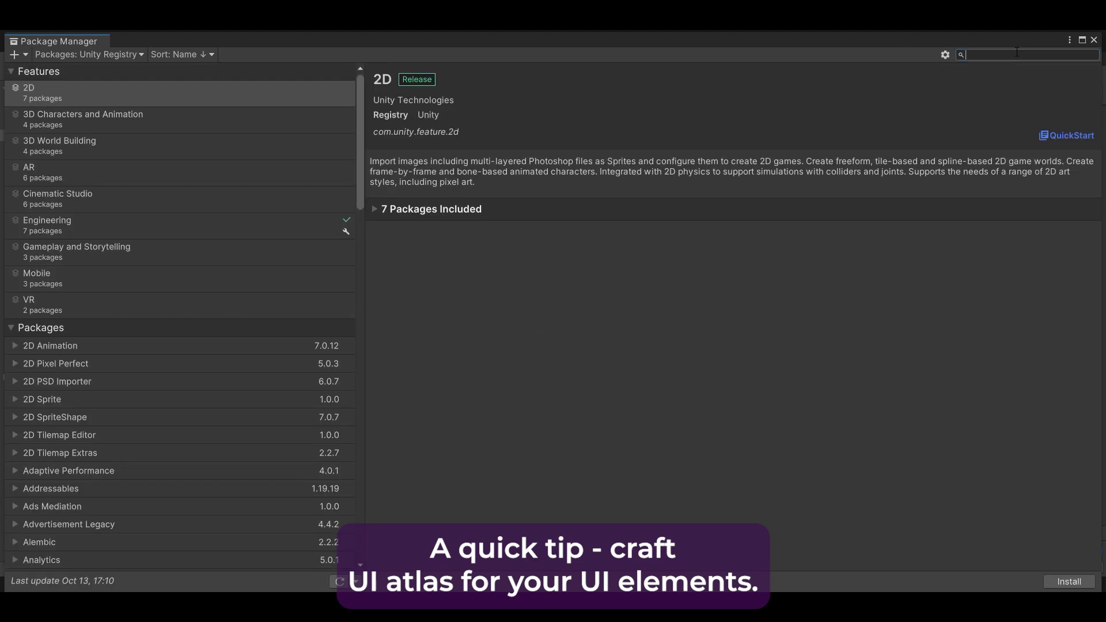
type("2d")
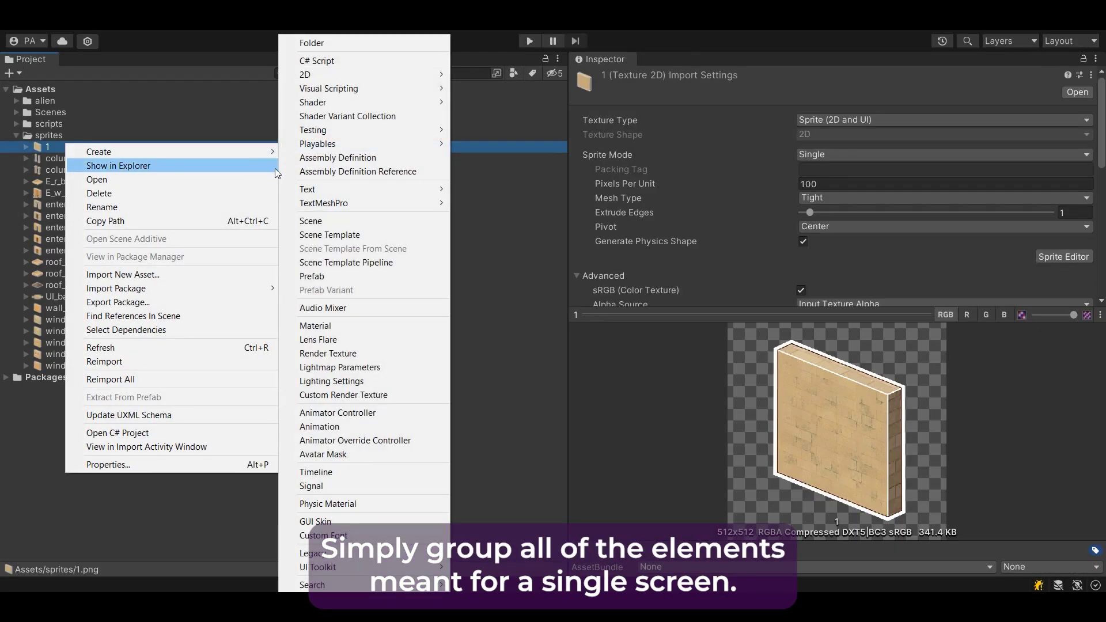
- Create a new Sprite Atlas named egypt in the sprites folder
mouse_move(231, 151)
mouse_move(363, 81)
left_click(493, 105)
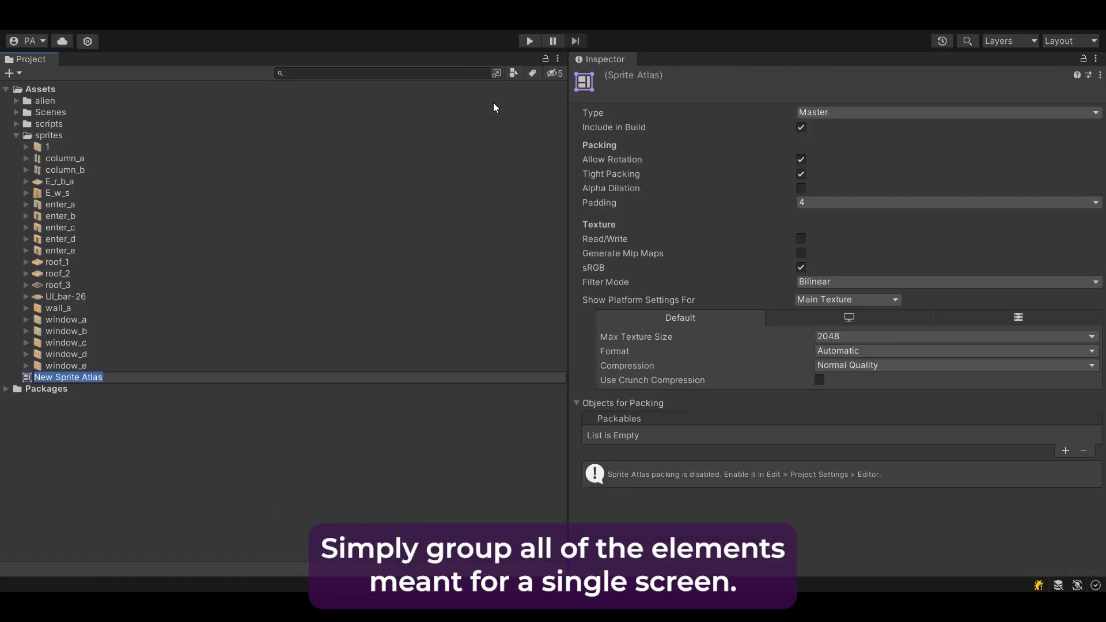
type("egypt")
key("Return")
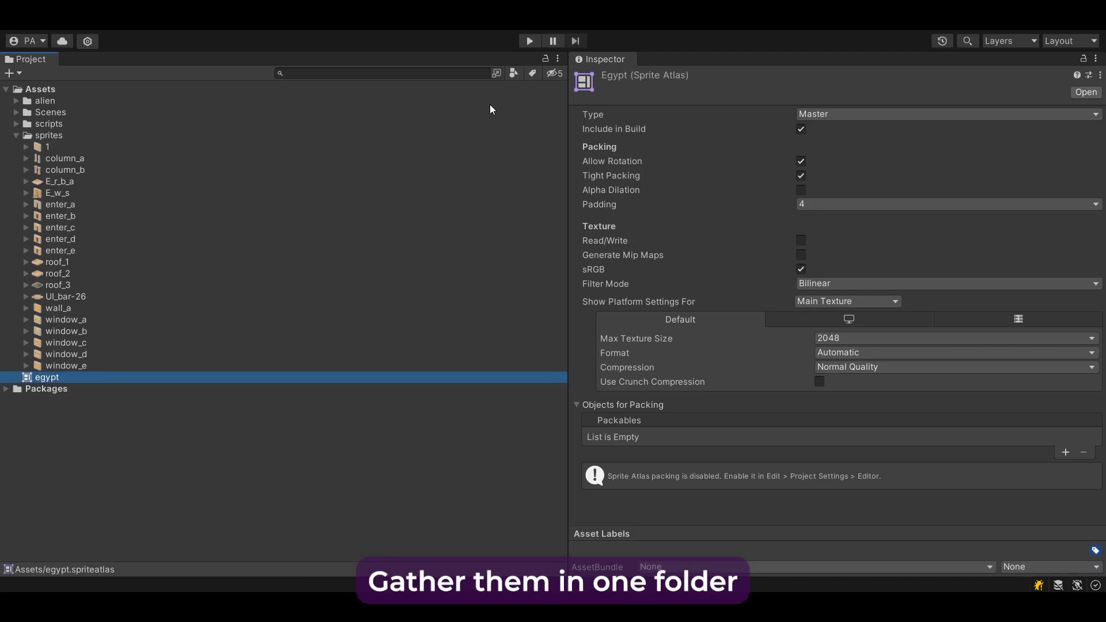
- Add the sprites folder to the egypt atlas's Packables and generate the Pack Preview
left_click(1066, 452)
type("sprites")
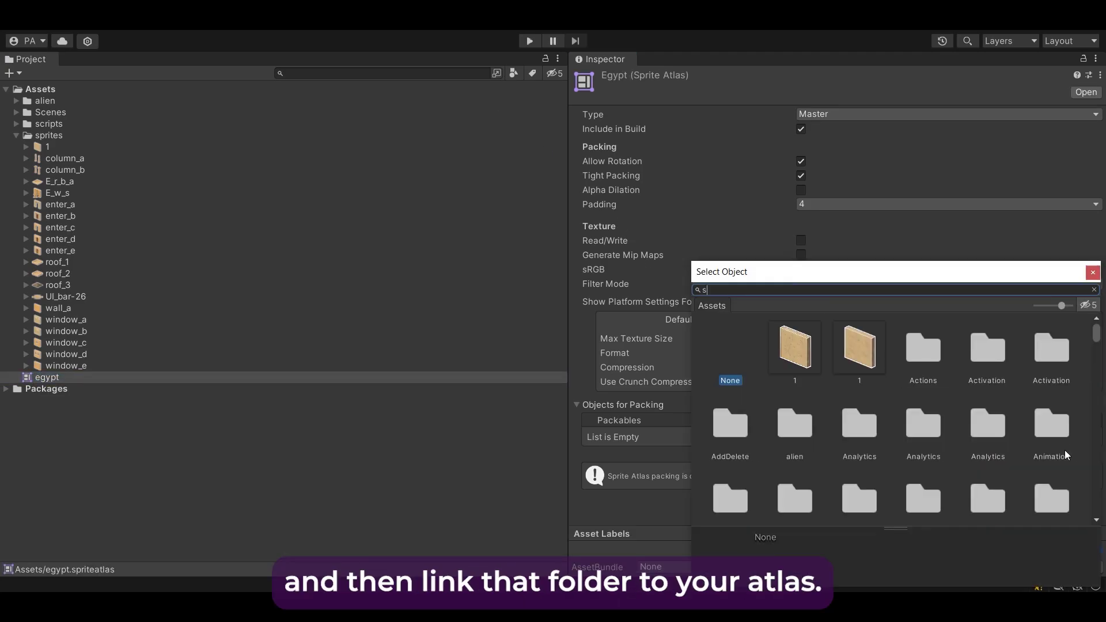
left_click(794, 359)
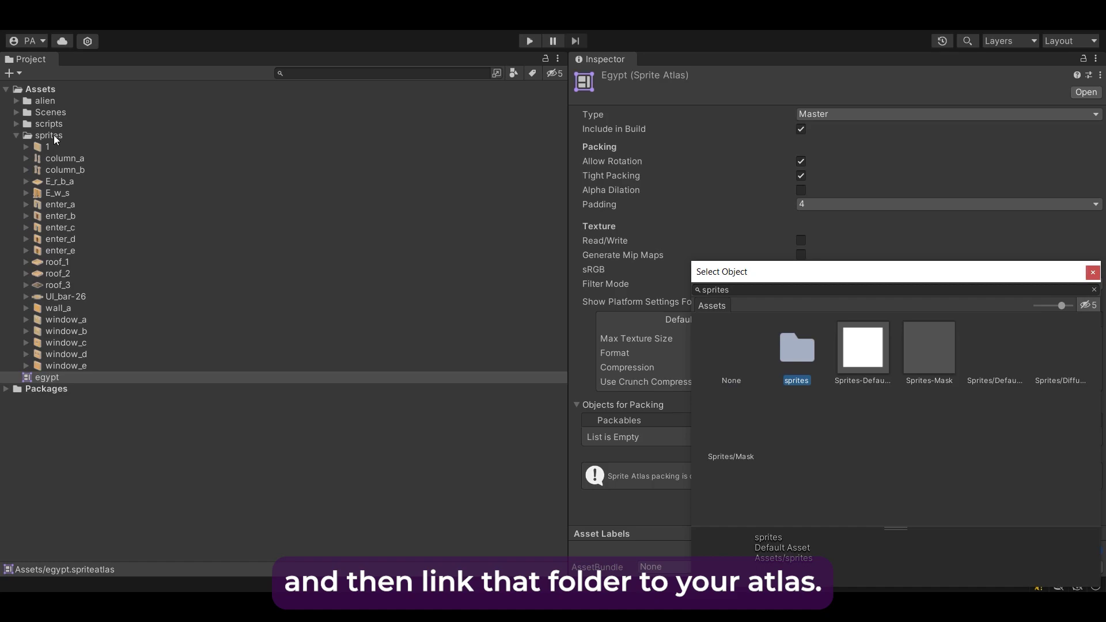
key("Return")
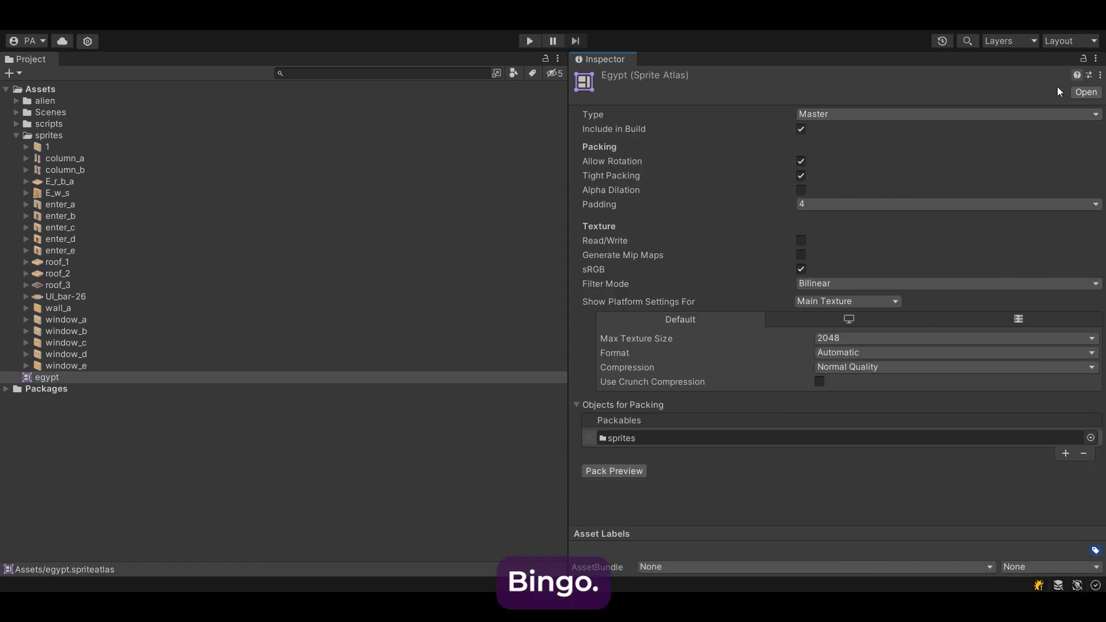
left_click(626, 467)
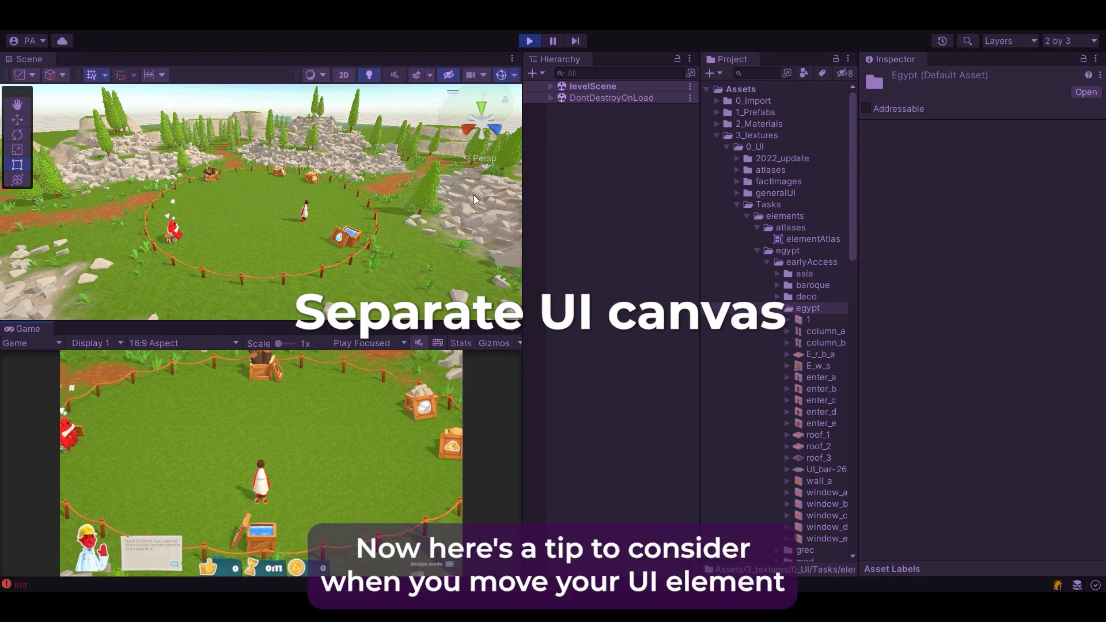
- Unfold levelScene > gameCore > SceneEssentials > -UIBase- > -UIRoot- and widen the hierarchy panel
left_click(552, 86)
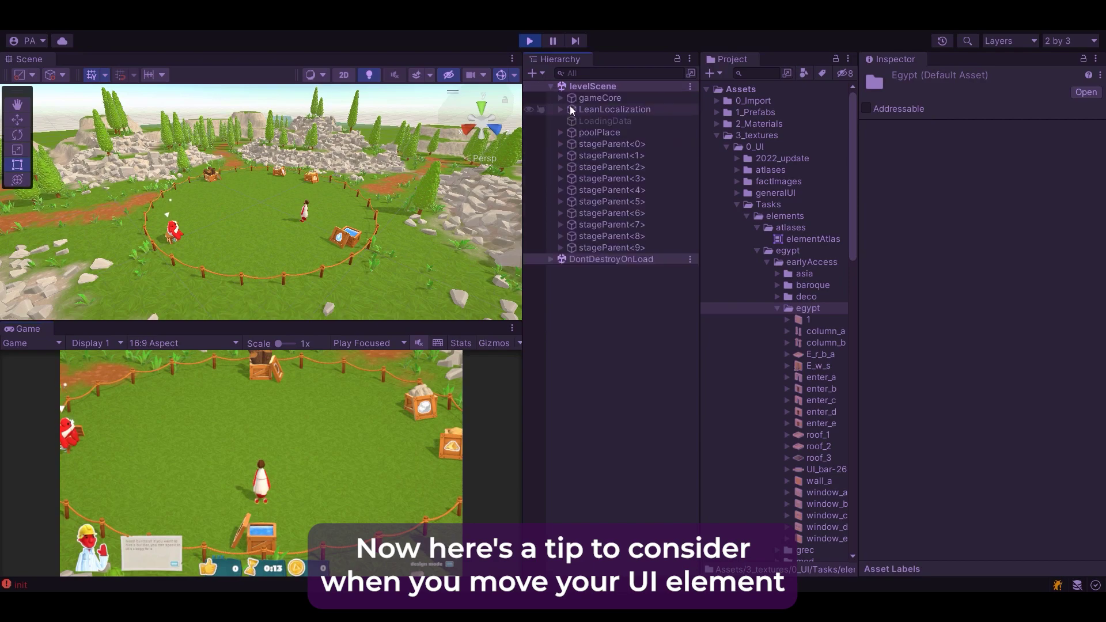
left_click(559, 98)
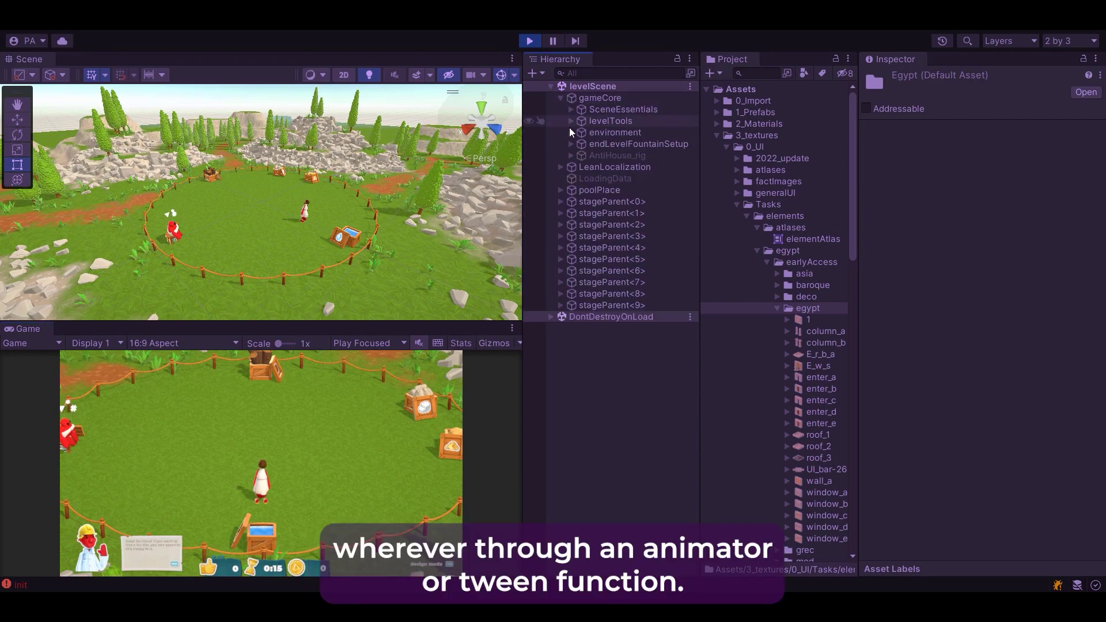
left_click(571, 109)
left_click(581, 155)
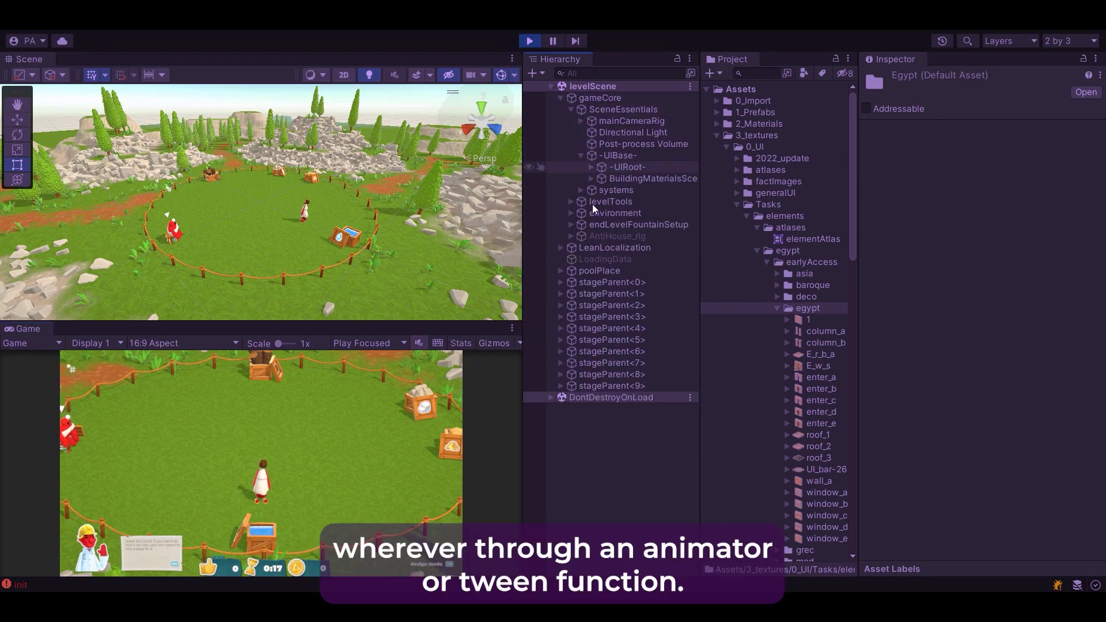
left_click(591, 167)
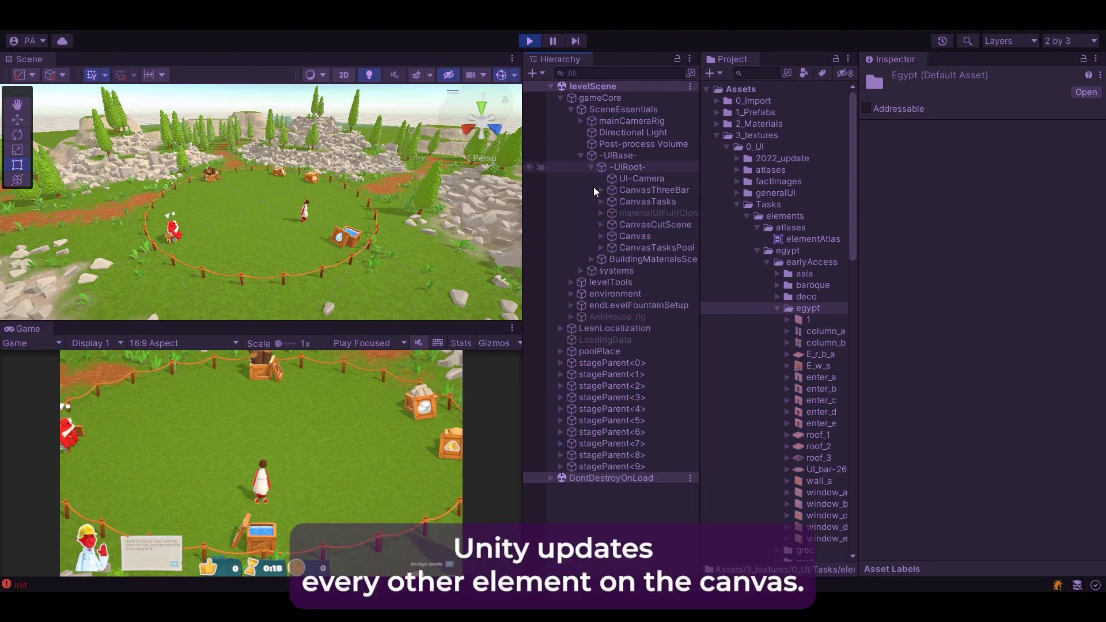
left_click(704, 264)
left_click_drag(704, 267, 848, 266)
- Toggle the CanvasThreeBar and CanvasTasks canvases off and back on to show their UI
left_click(668, 190)
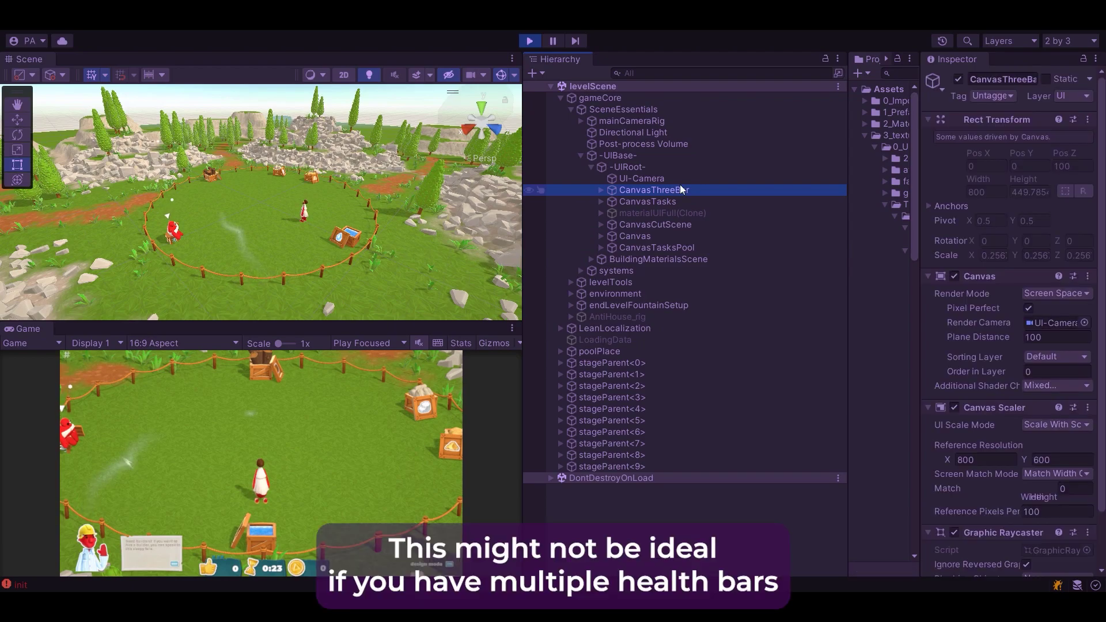
left_click(960, 80)
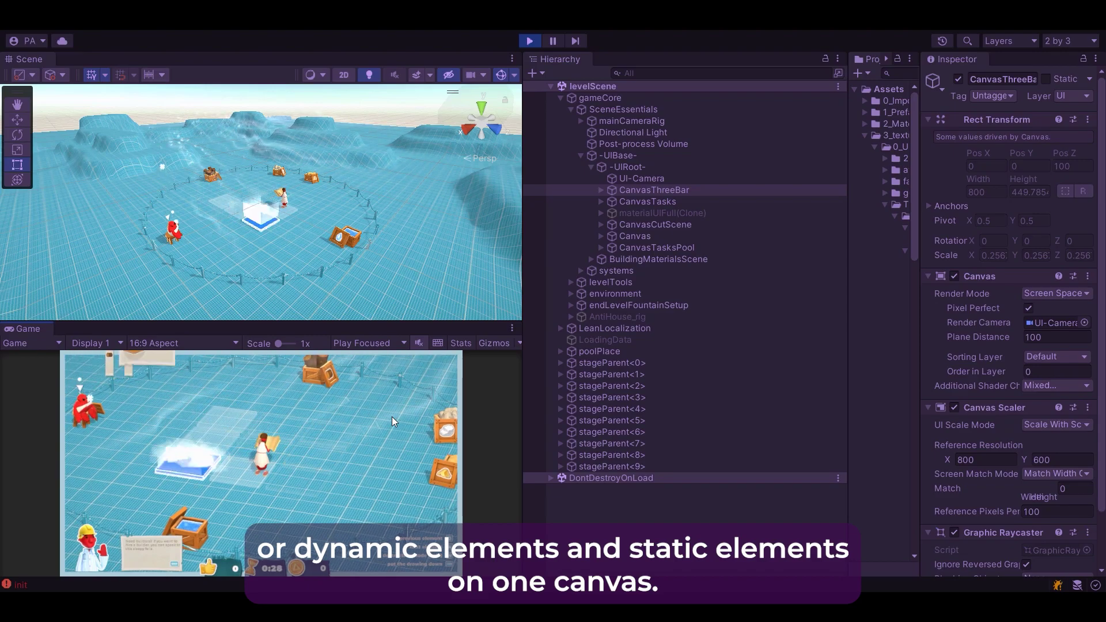
left_click(957, 79)
left_click(958, 79)
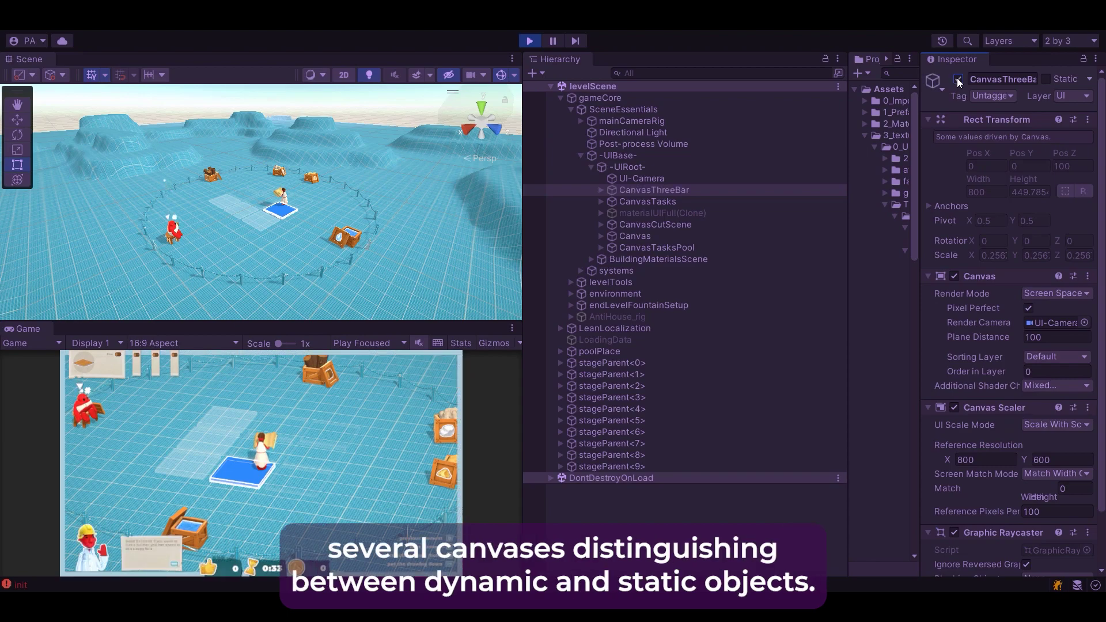
left_click(693, 199)
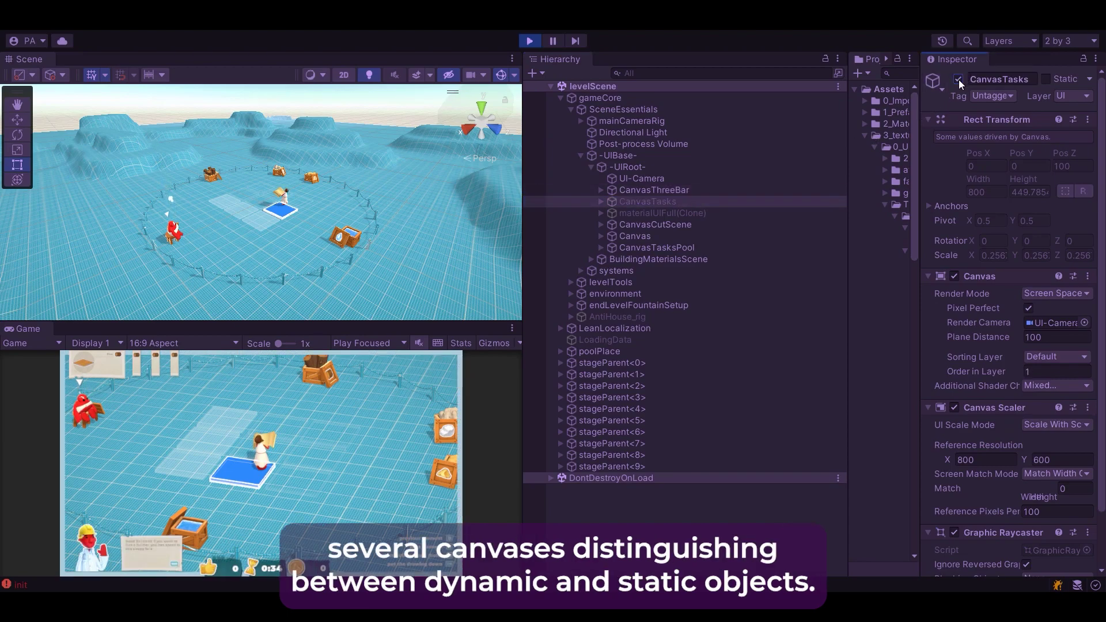
left_click(958, 79)
left_click(957, 80)
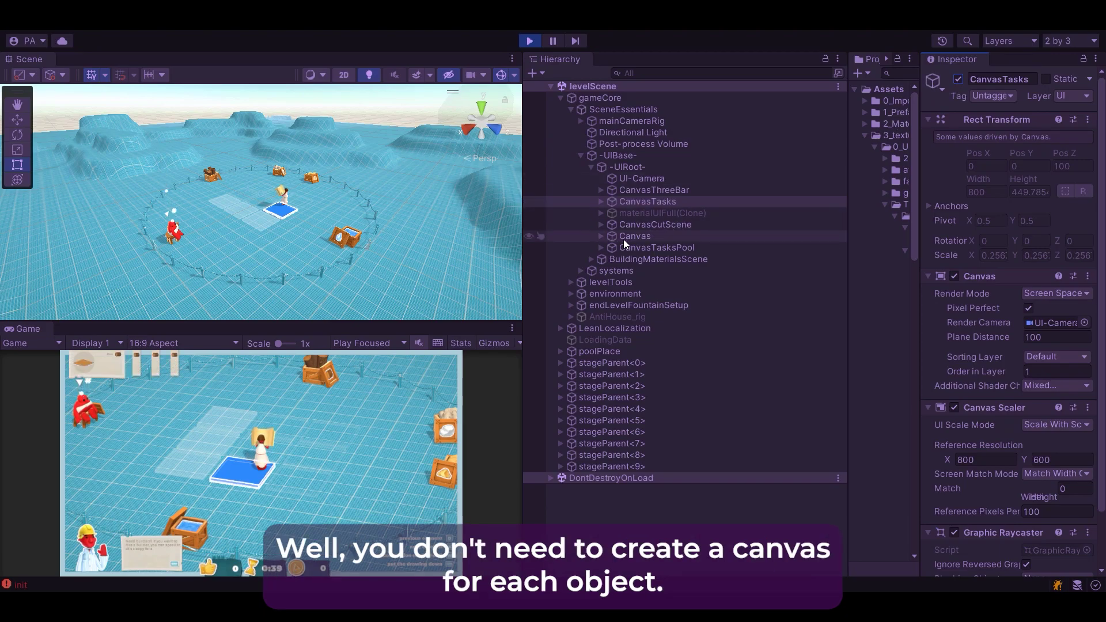
- Expand Canvas > Loading and select its placeholder image
left_click(601, 236)
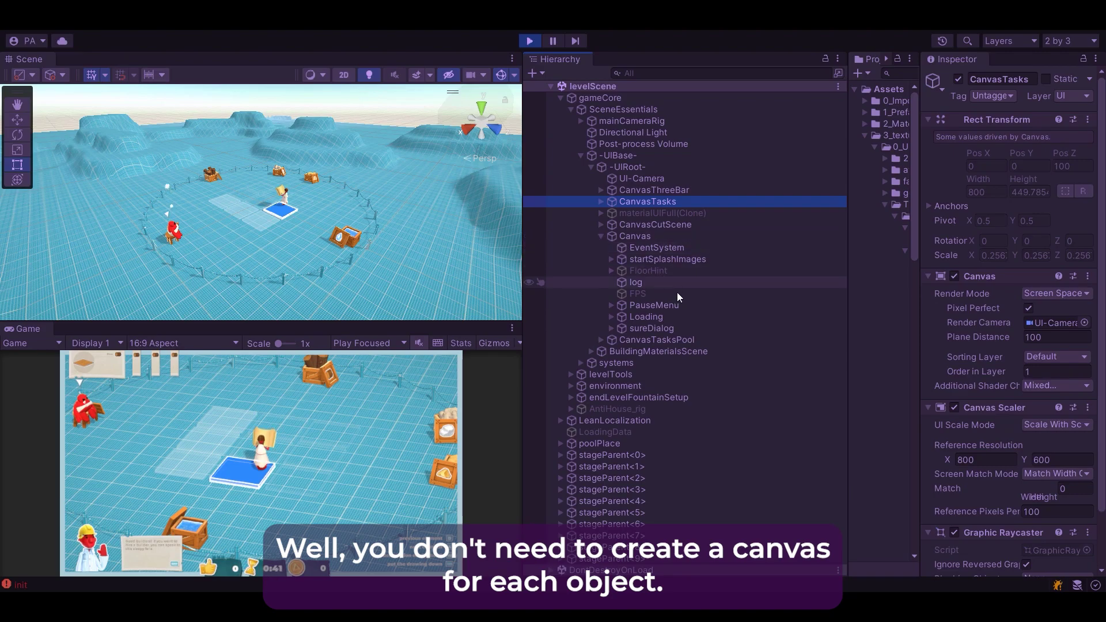
left_click(612, 317)
left_click(645, 328)
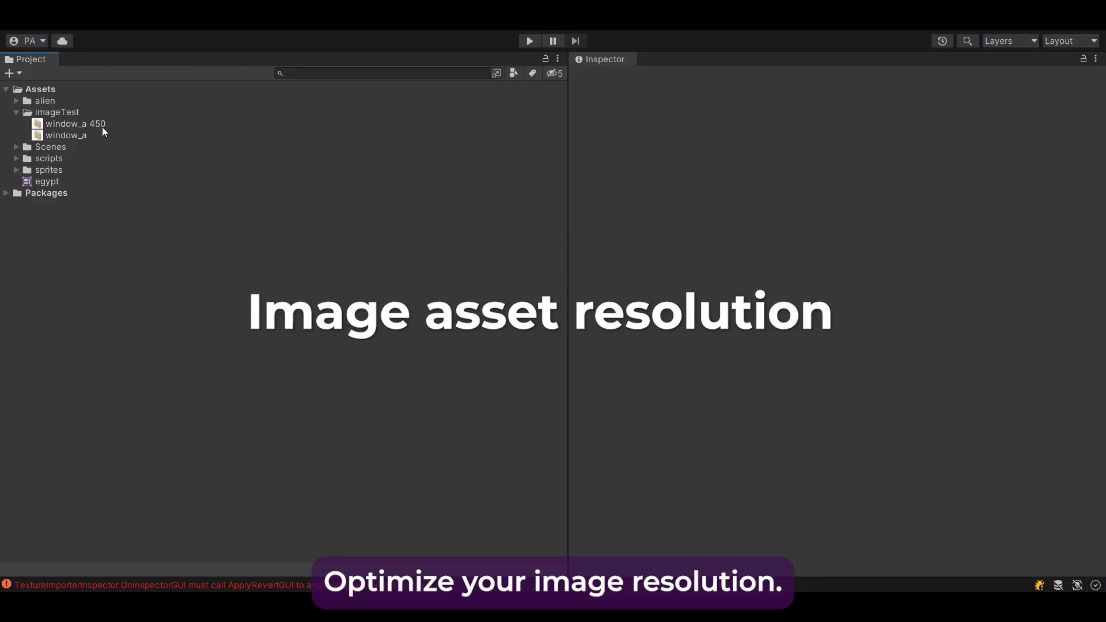
- Set window_a 450's Non-Power of 2 to ToNearest and apply, comparing it with window_a
left_click(103, 127)
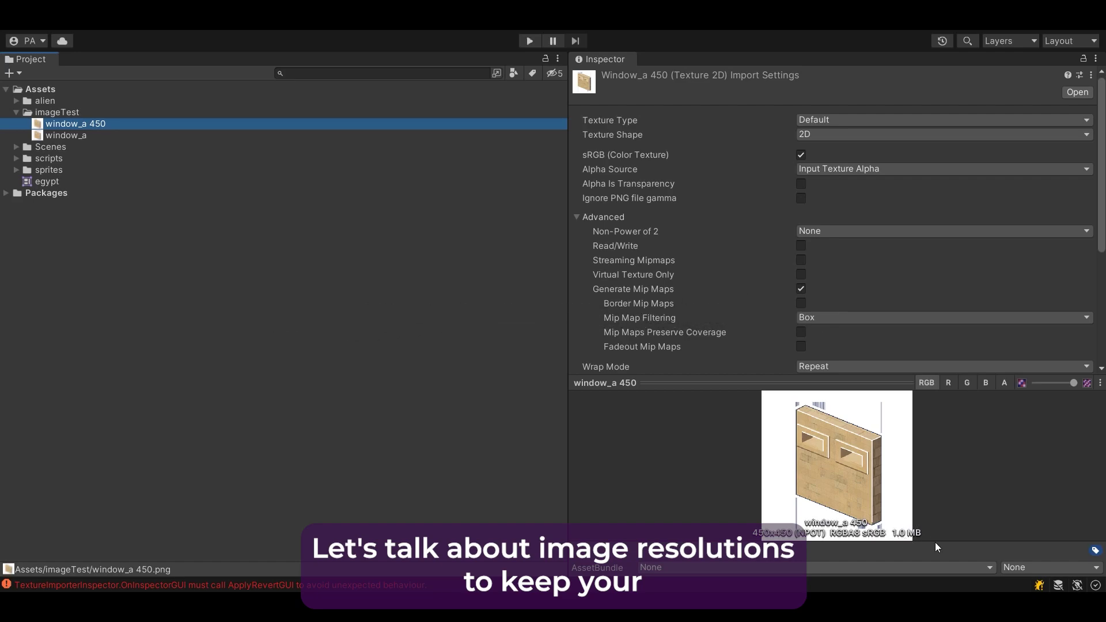
left_click(98, 136)
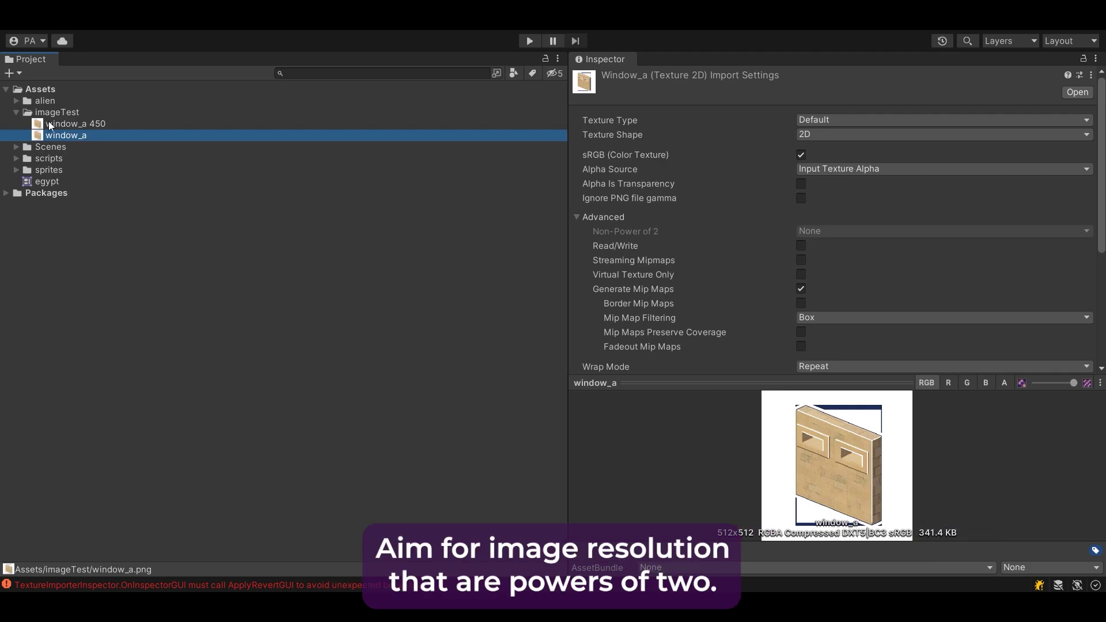
left_click(77, 126)
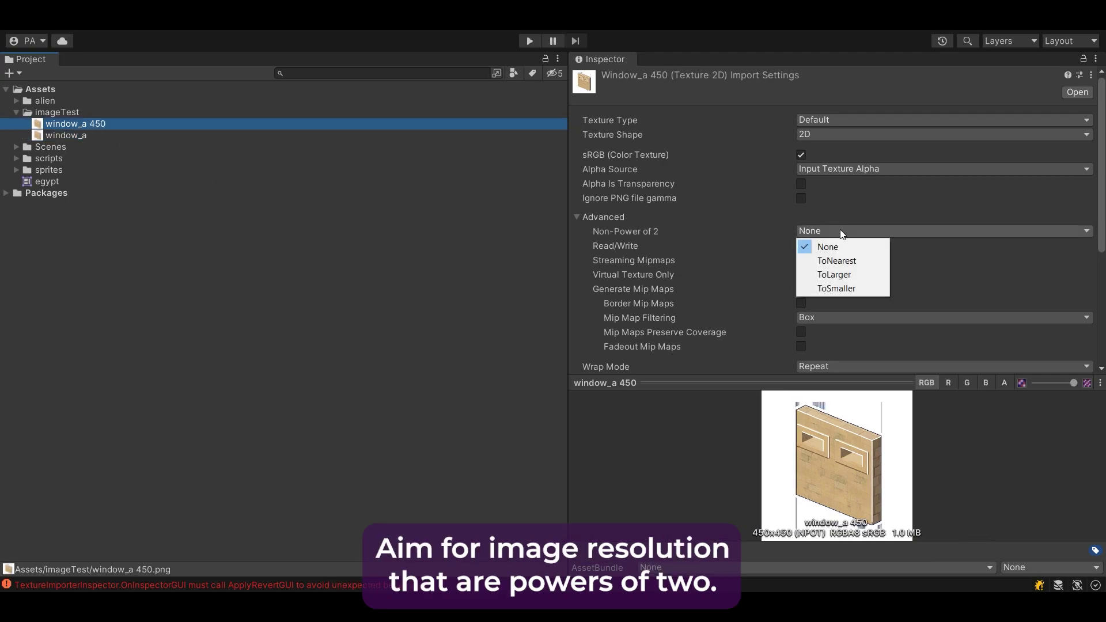
left_click(845, 260)
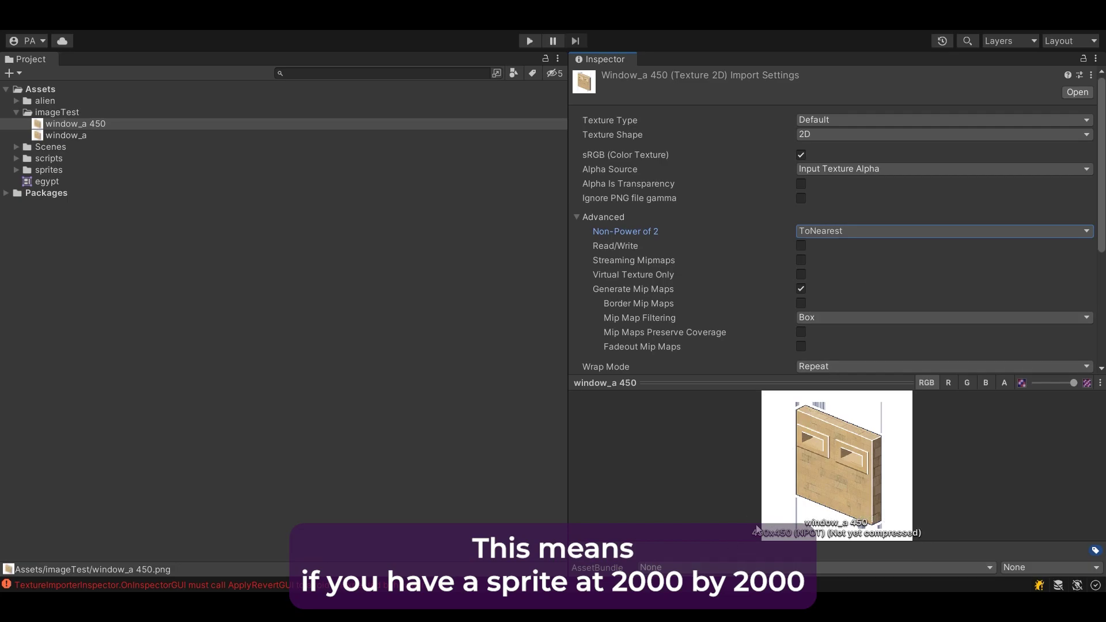
scroll(1059, 350, "down", 5)
left_click(1083, 332)
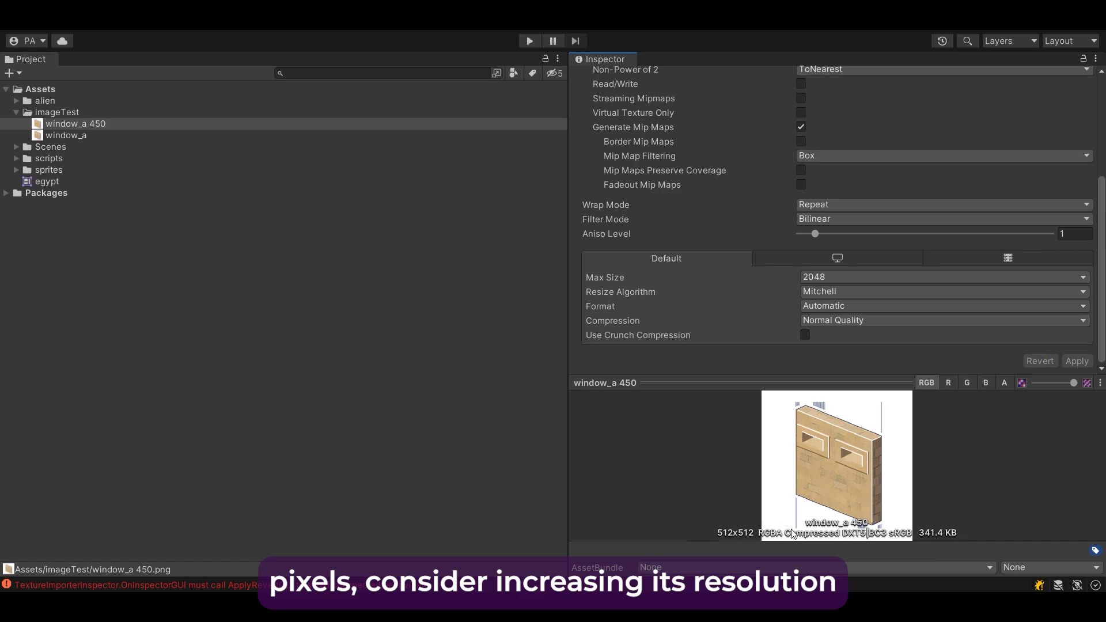
left_click(61, 133)
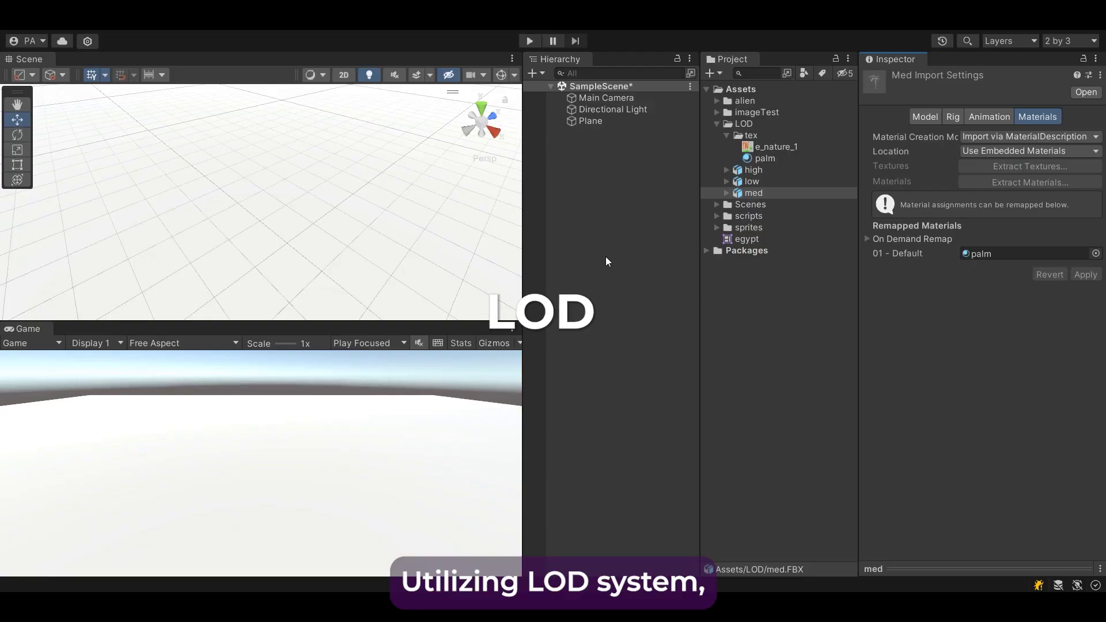
- Create an empty object named palmLOD_1 at the origin and add an LOD Group
left_click(606, 257)
right_click(605, 176)
left_click(678, 326)
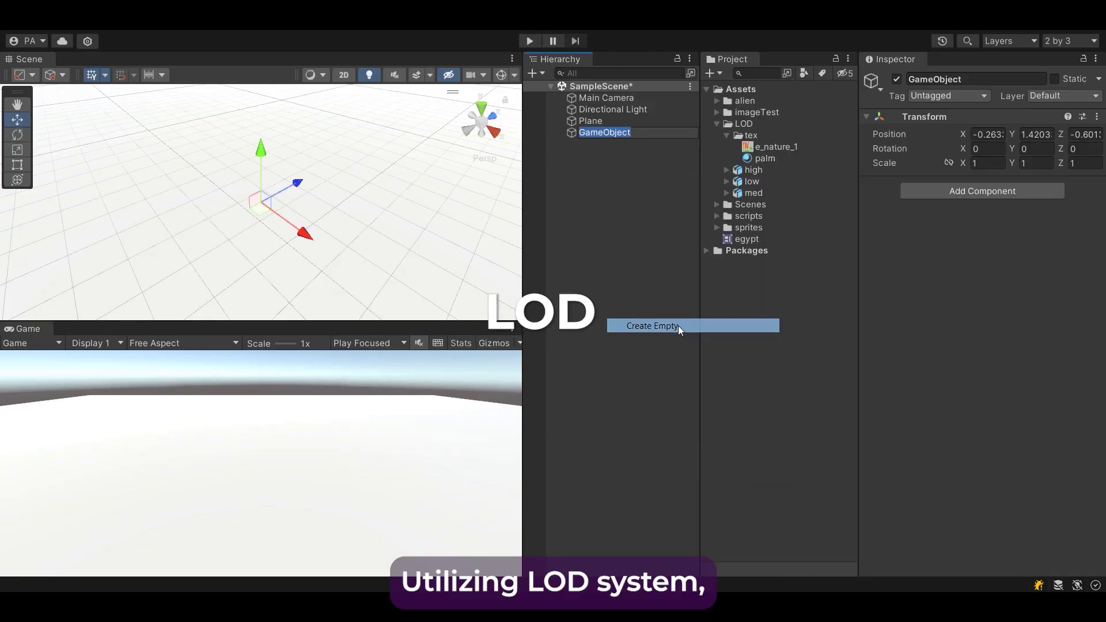
type("palmLOD")
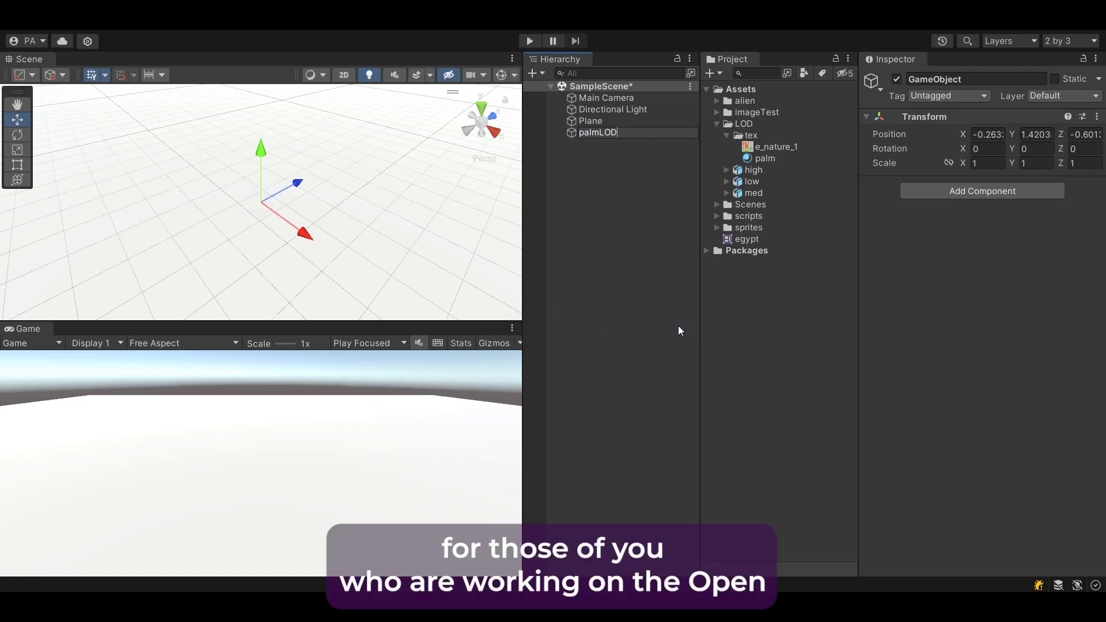
type(")1")
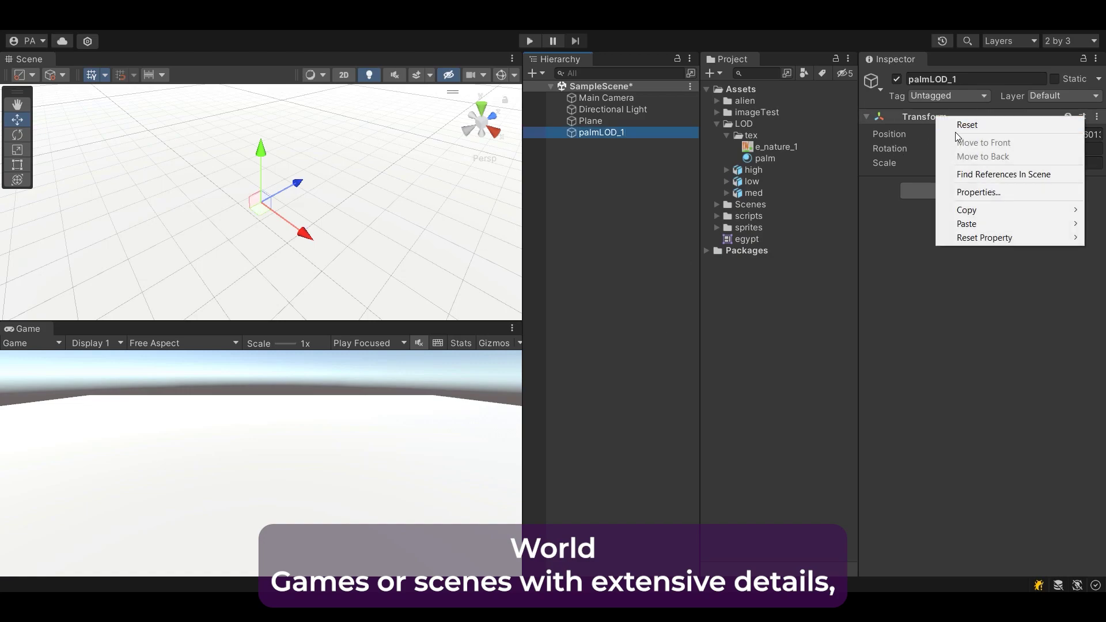
left_click(959, 126)
left_click_drag(317, 231, 327, 178, "alt")
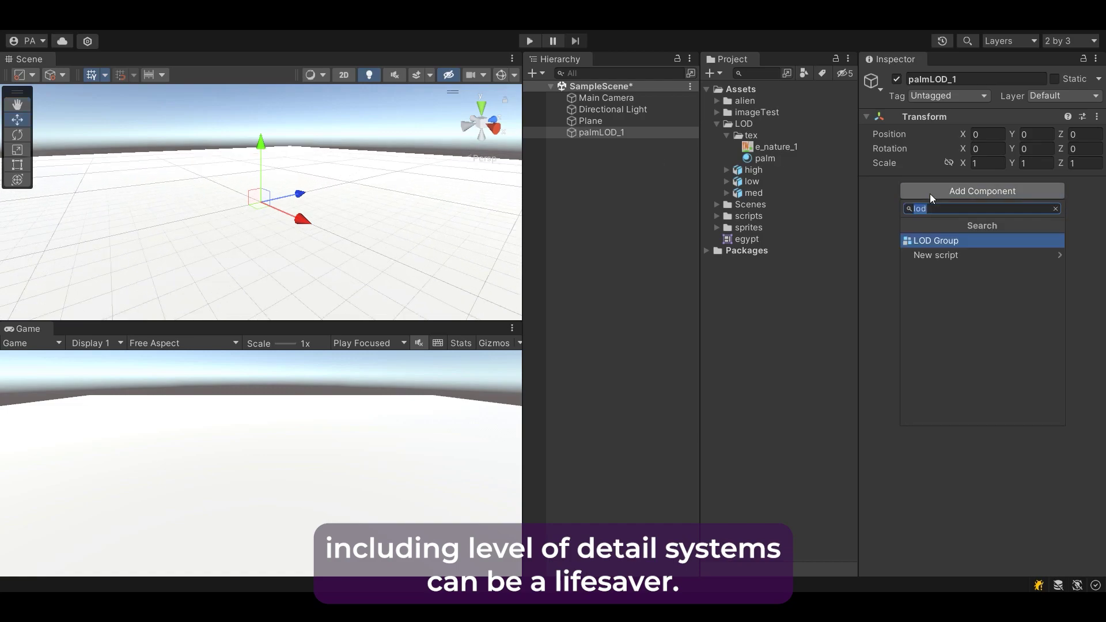
key("Return")
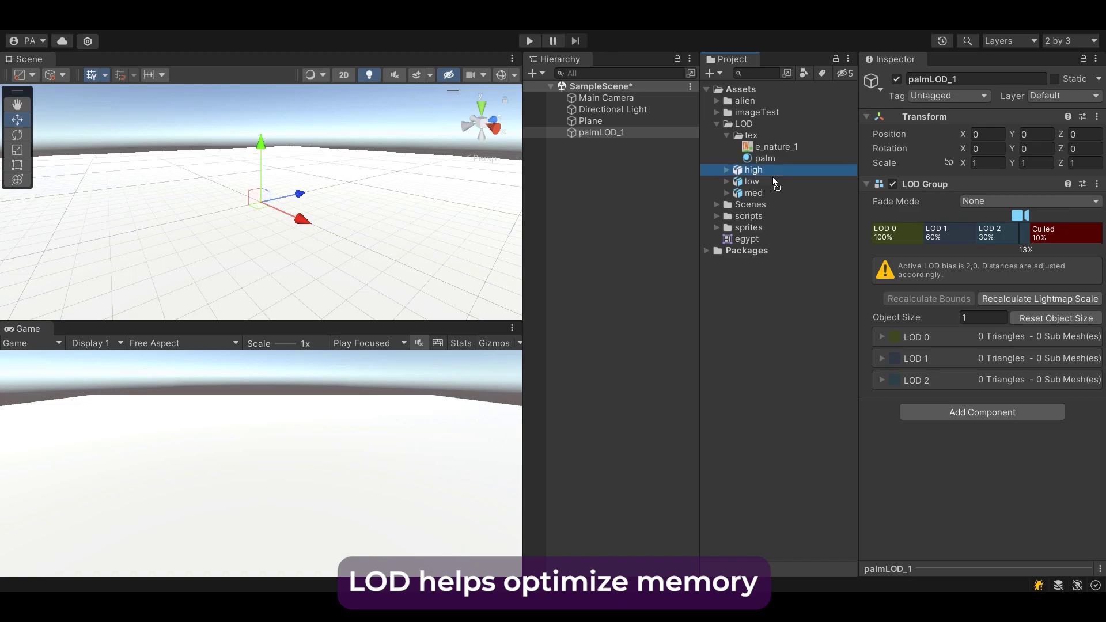
- Assign the high palm mesh to LOD 0 and the low palm to LOD 2, parenting both
left_click_drag(775, 180, 902, 233)
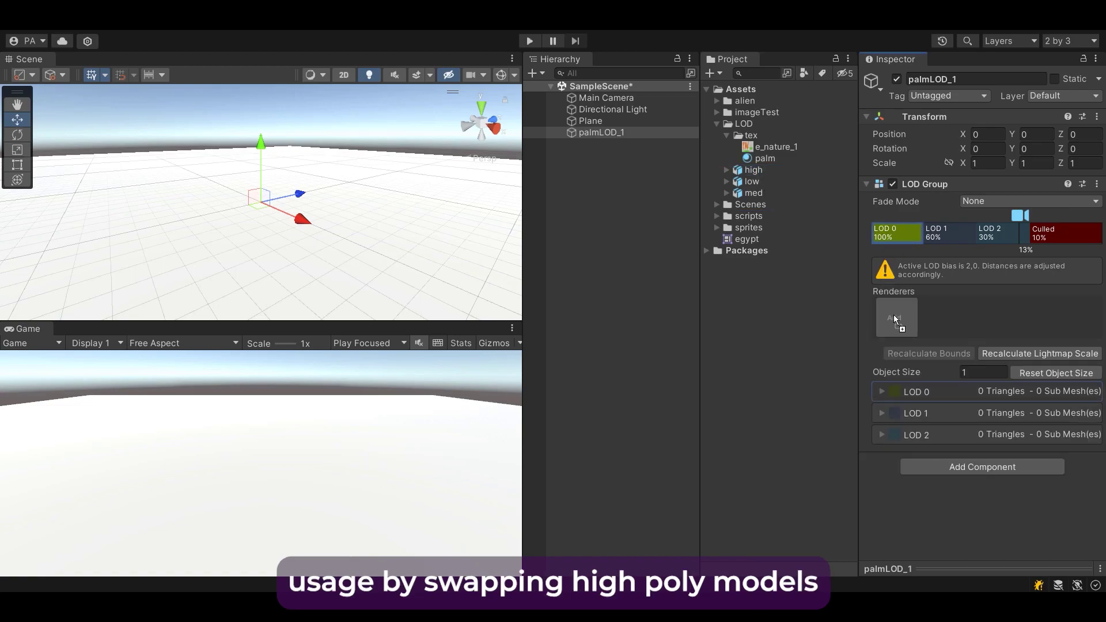
left_click_drag(893, 314, 894, 315)
left_click(527, 327)
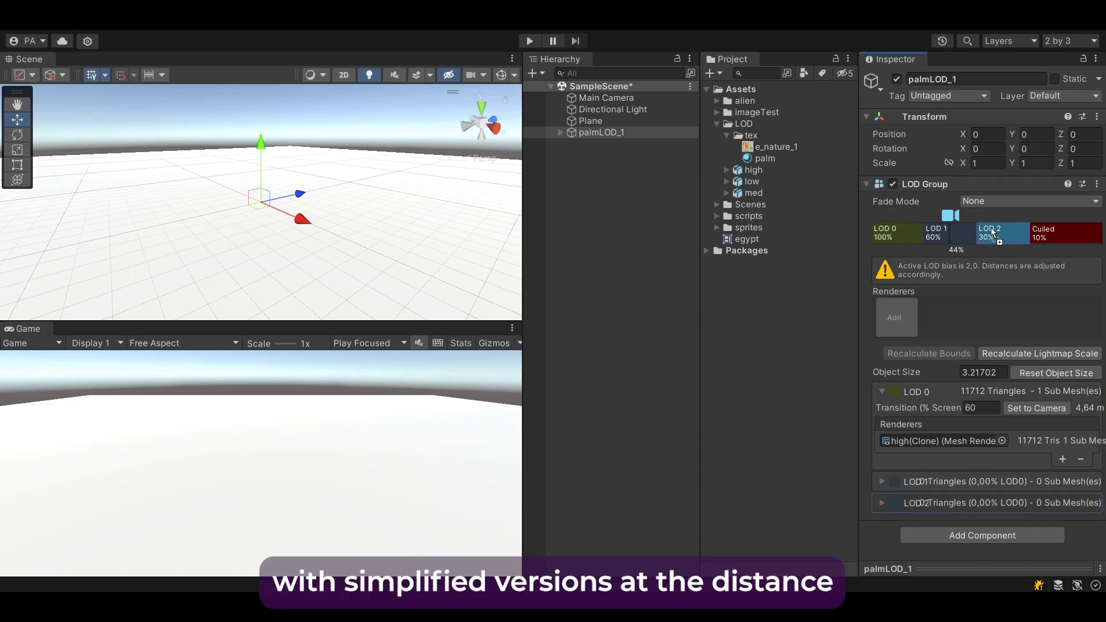
left_click_drag(993, 233, 993, 234)
left_click(526, 325)
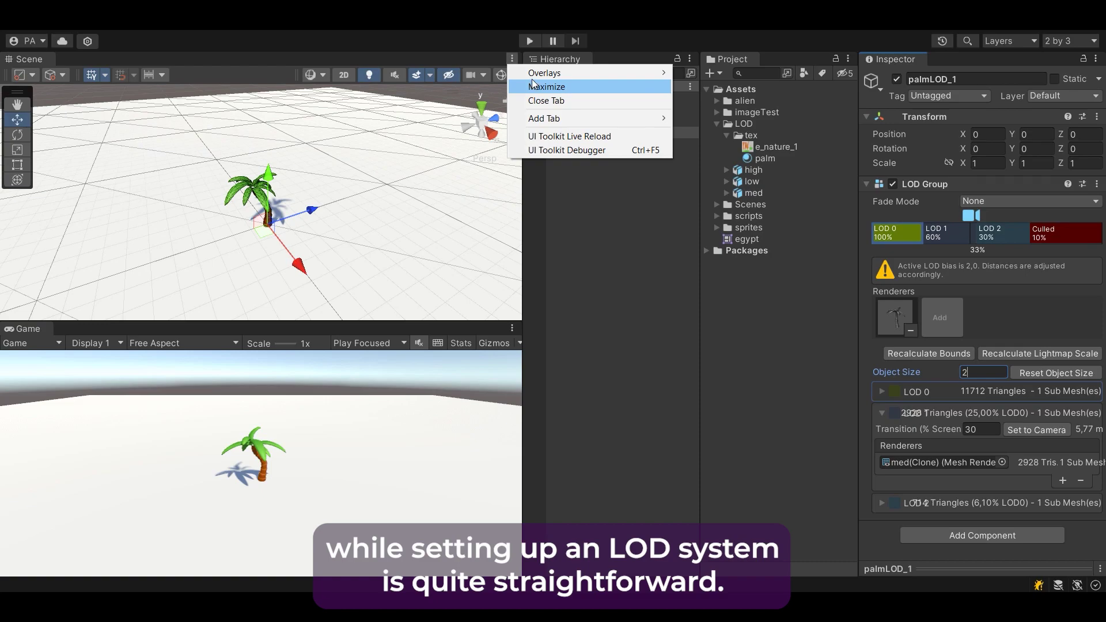
- Maximize the Scene view and orbit to a low side view of the palm
left_click(533, 87)
left_click_drag(633, 299, 640, 258, "alt")
scroll(606, 291, "up", 3)
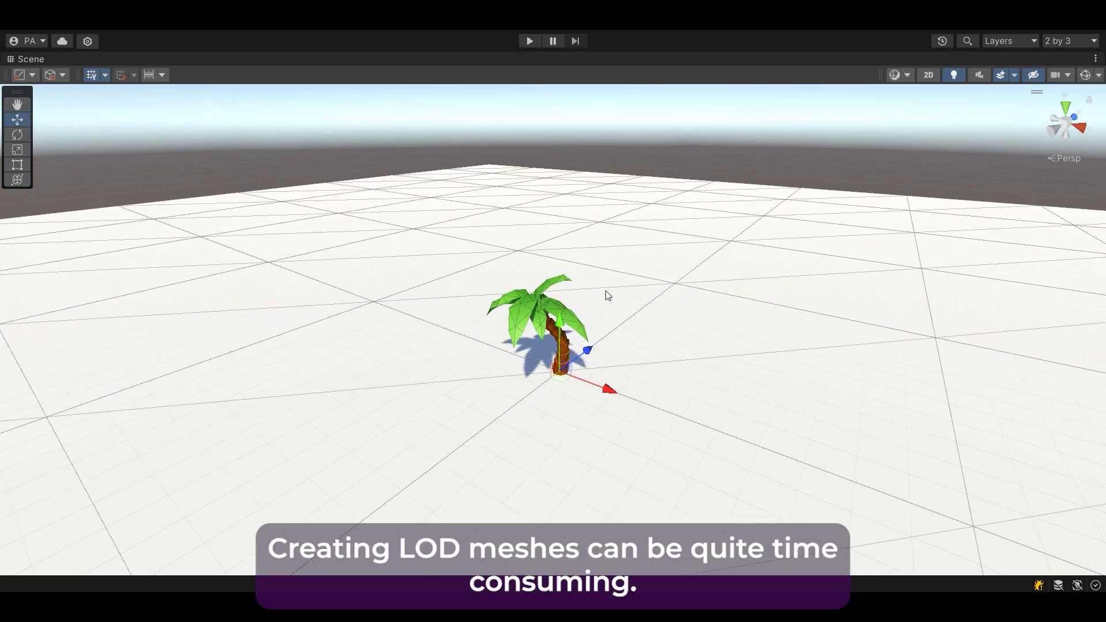
left_click_drag(437, 299, 979, 311, "alt")
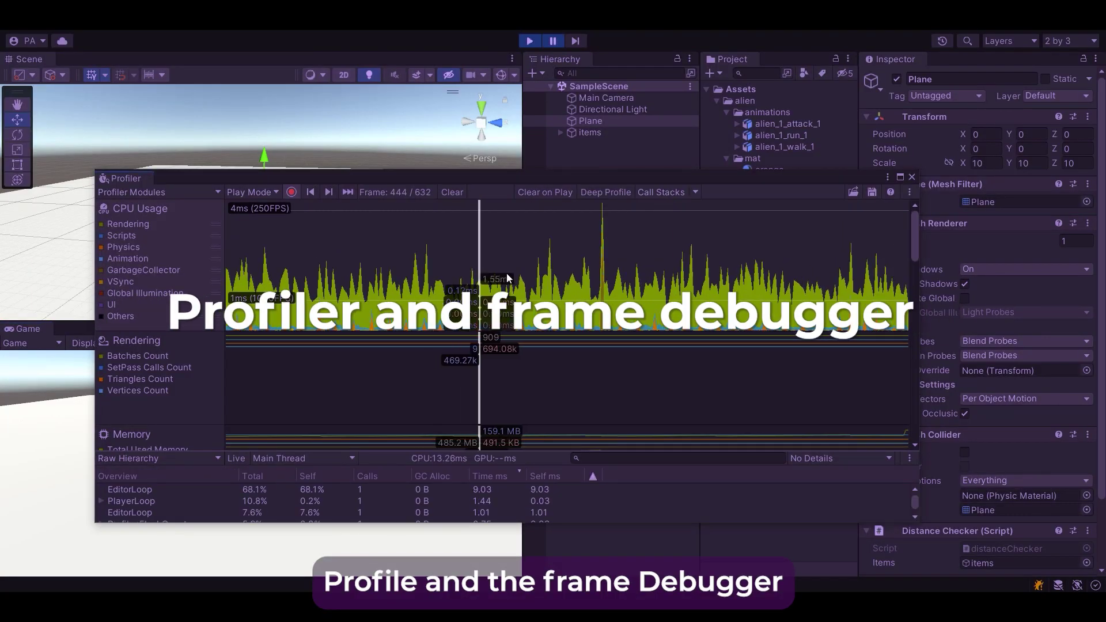
- Scrub the Profiler's CPU chart, then run and pause the game and enlarge the Profiler
left_click_drag(507, 278, 660, 277)
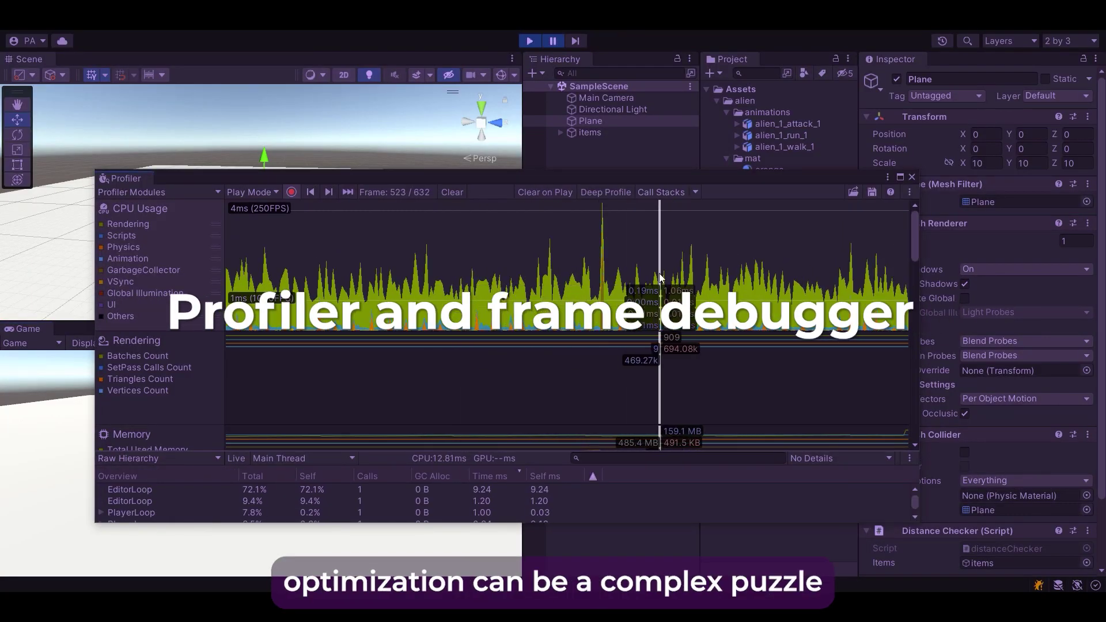
left_click(102, 225)
left_click(102, 224)
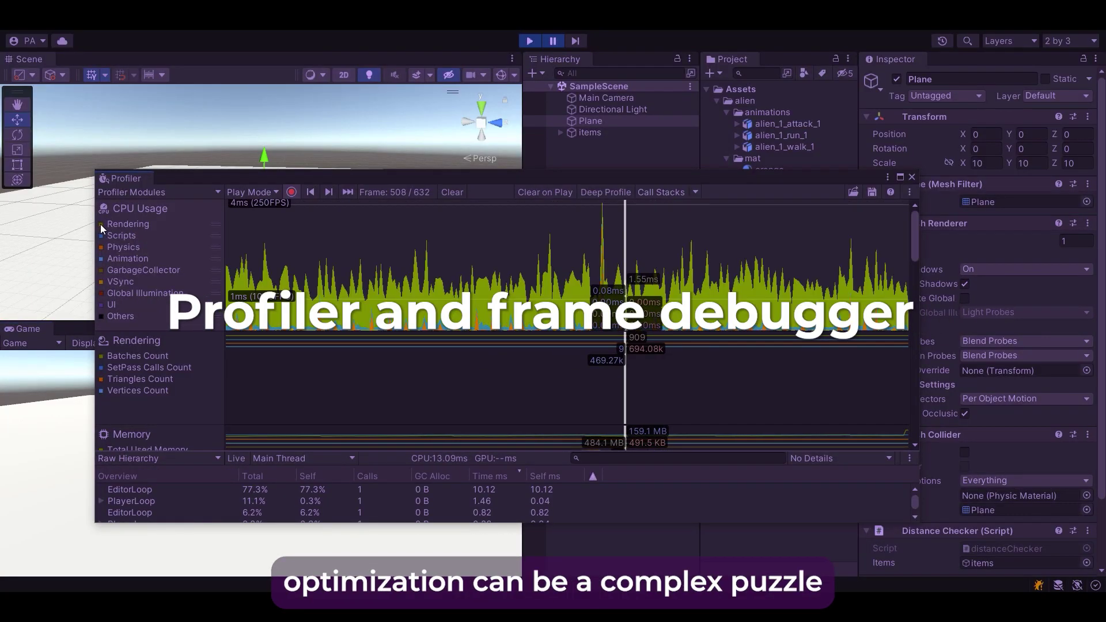
left_click(526, 40)
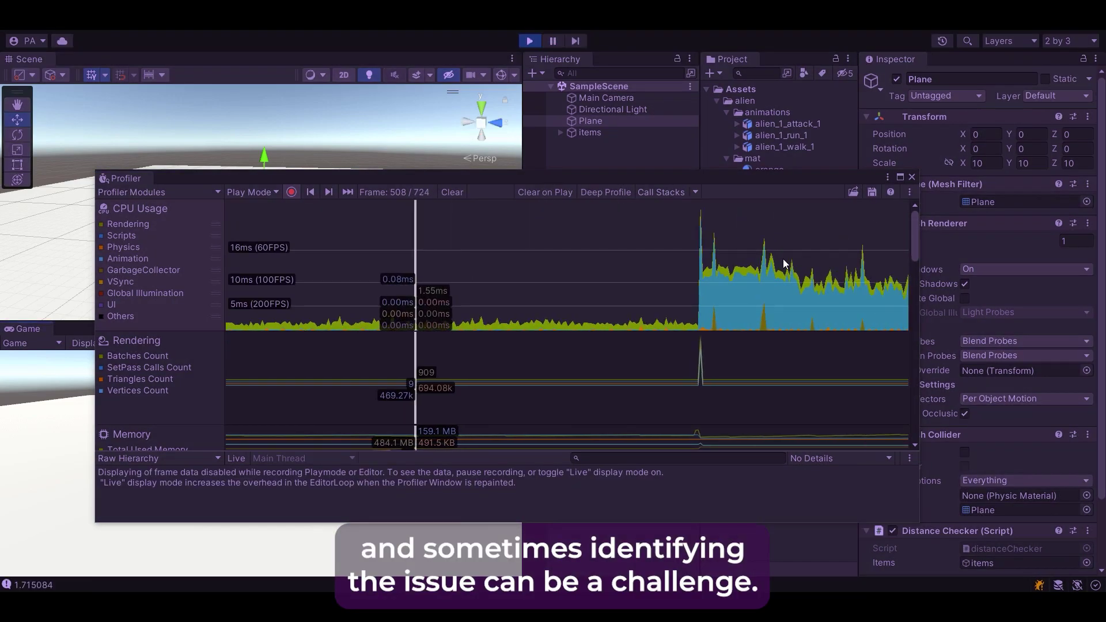
left_click(552, 42)
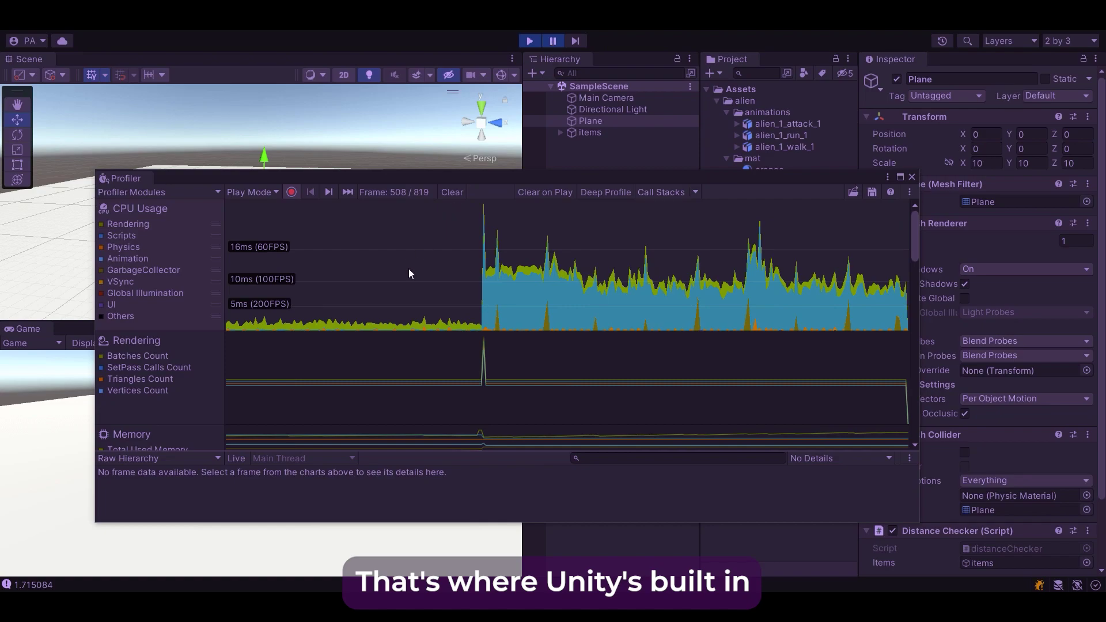
left_click_drag(730, 171, 715, 44)
left_click_drag(560, 413, 561, 575)
- Drill PlayerLoop down to distanceChecker.Update and disable the Plane's Distance Checker script
left_click(103, 360)
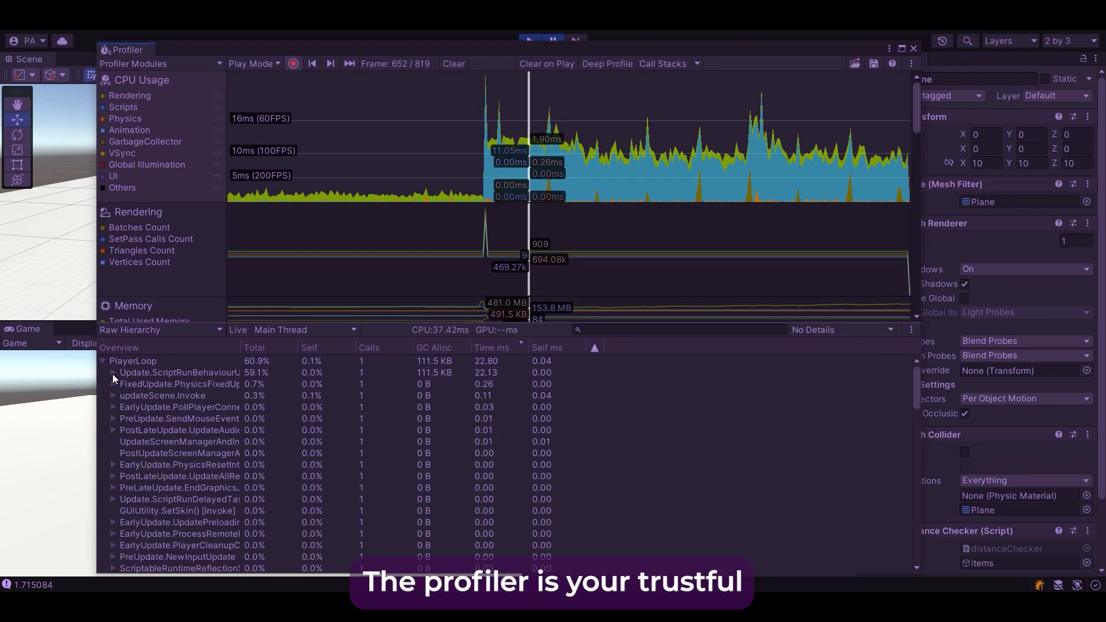
left_click(113, 372)
left_click(122, 384)
left_click(215, 397)
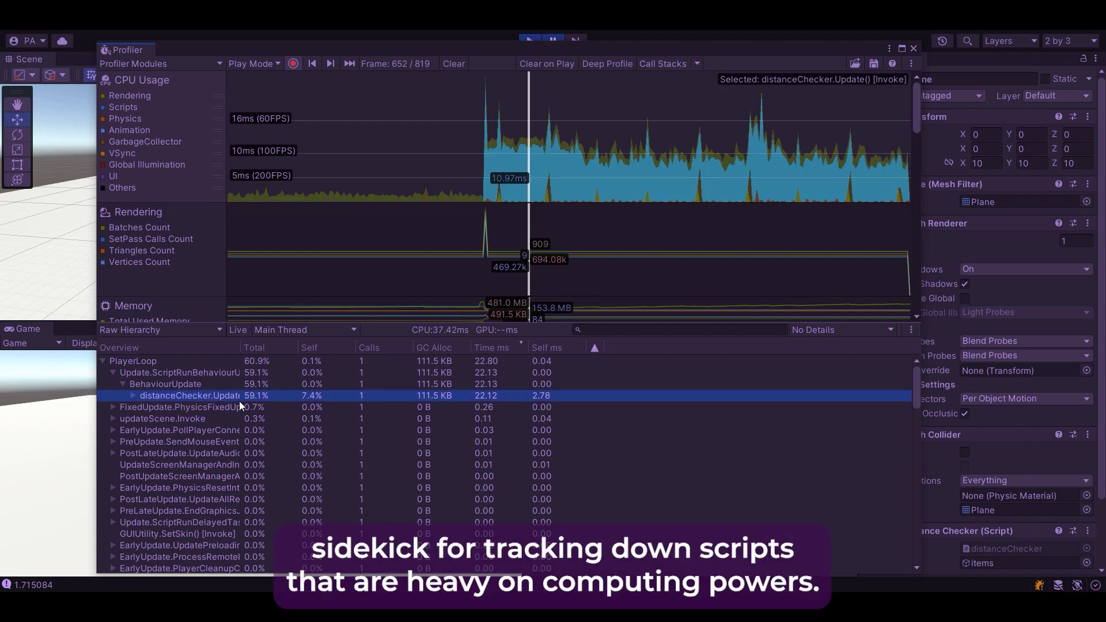
left_click_drag(486, 43, 115, 73)
left_click(893, 529)
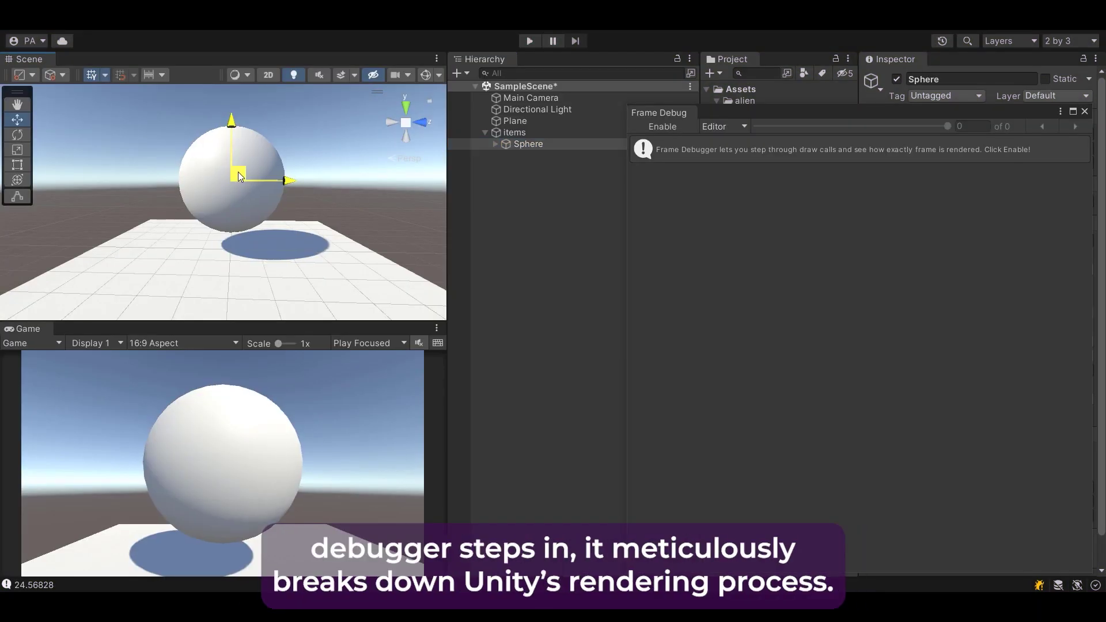
- Lower the sphere, run the game with Frame Debugger enabled, and step to the Draw Mesh high events
left_click_drag(237, 172, 218, 186)
left_click(529, 42)
left_click(667, 124)
left_click(770, 244)
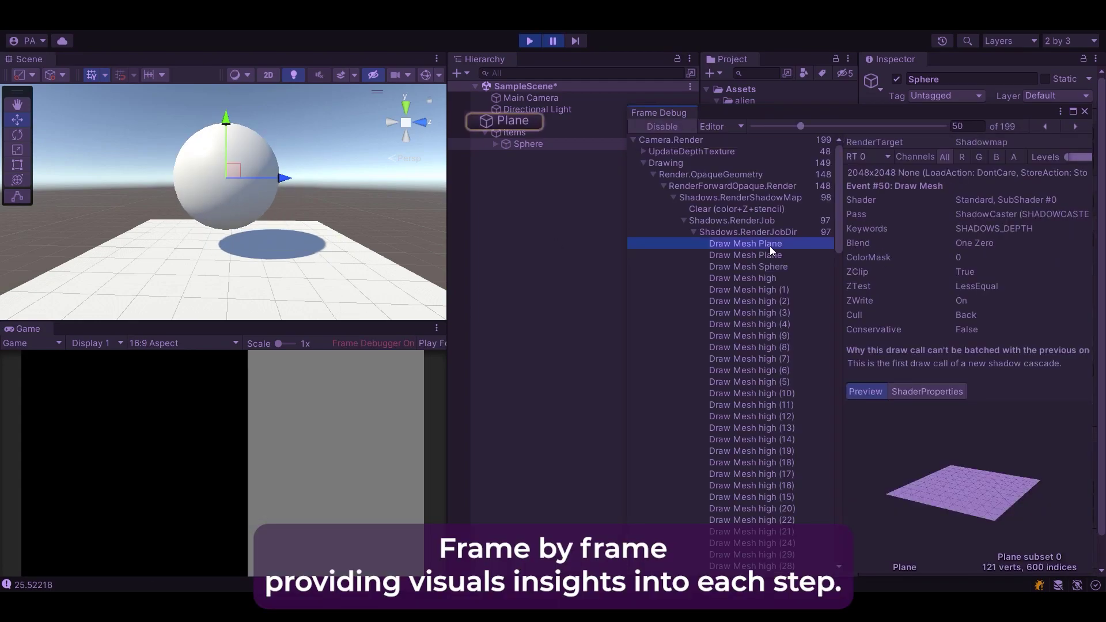
key("Down")
key("Down")
key("Down")
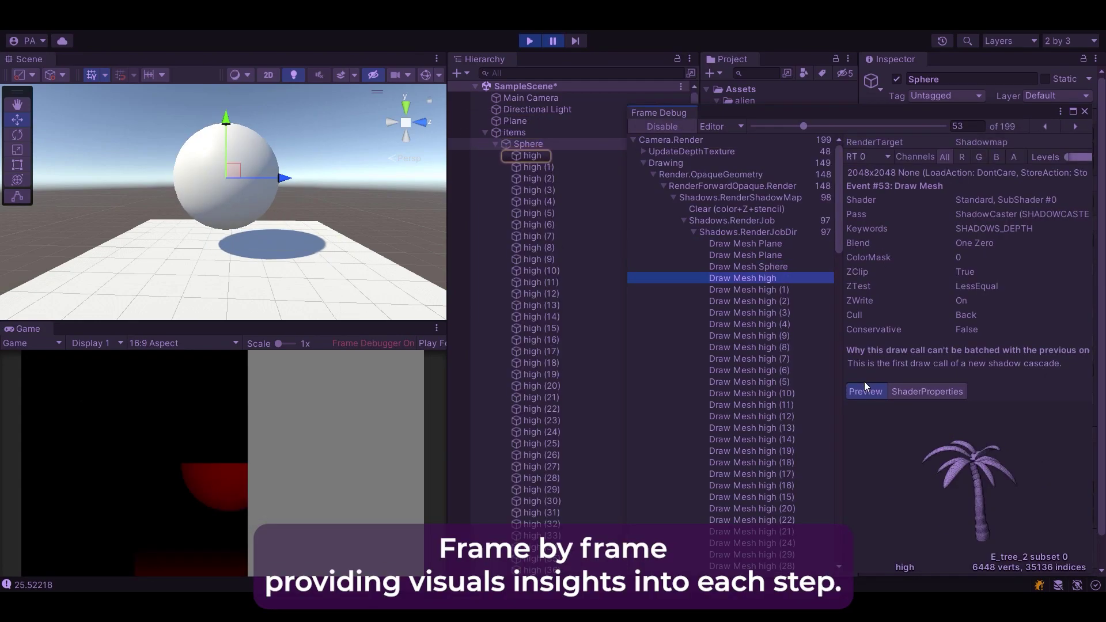
key("Down")
key("Down")
key("Down")
key("Down")
key("Down")
key("Down")
key("Down")
key("Down")
key("Down")
key("Down")
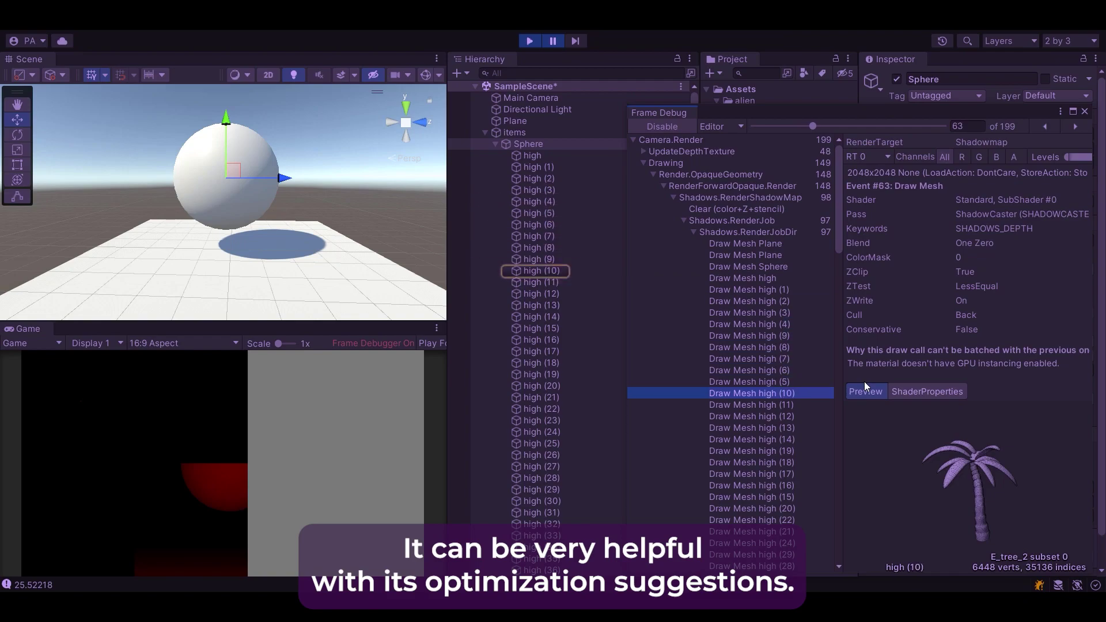
- Select the high palm object to check why its draw calls aren't batched
left_click_drag(769, 112, 337, 97)
left_click_drag(231, 99, 616, 127)
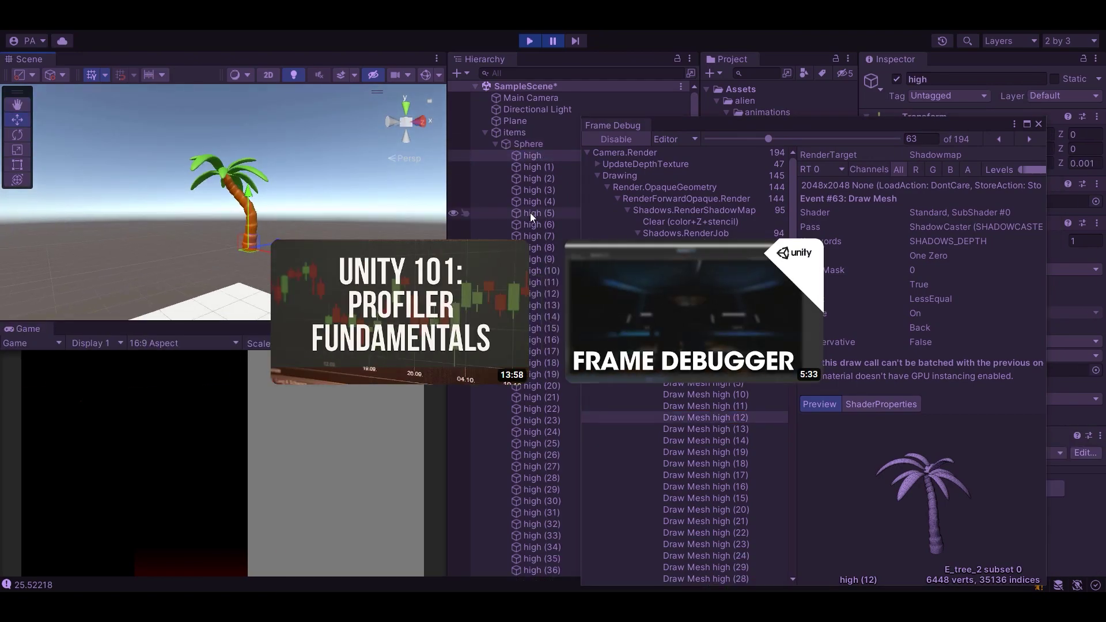
left_click(268, 232)
scroll(786, 312, "down", 10)
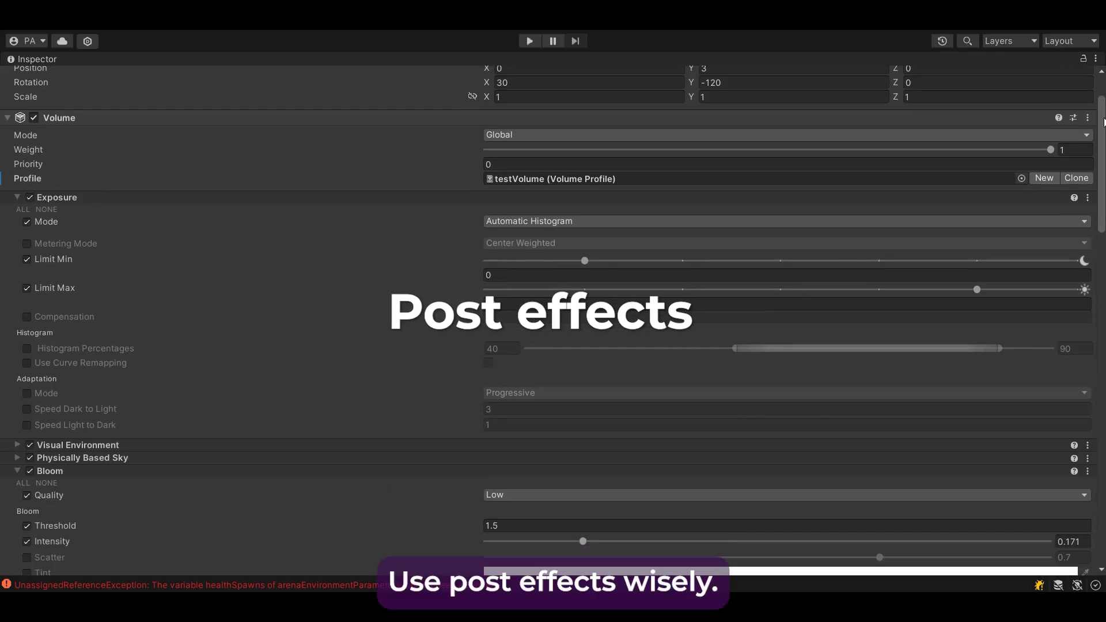
- Review the testVolume's post-processing overrides, then restore the full editor layout
scroll(1104, 121, "down", 10)
scroll(553, 317, "down", 10)
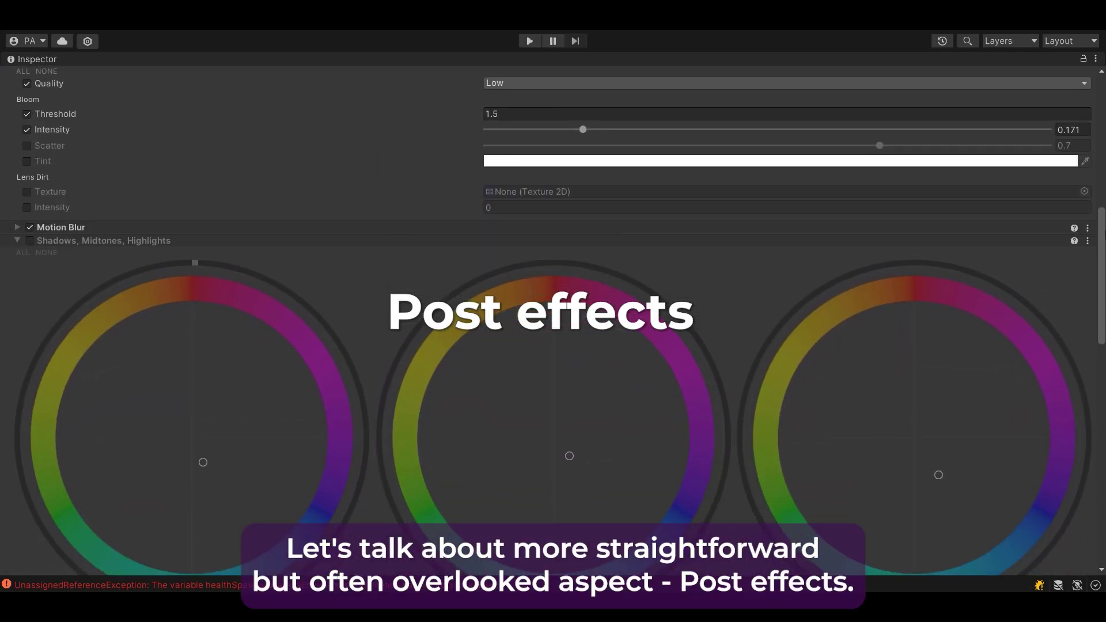
scroll(553, 337, "down", 10)
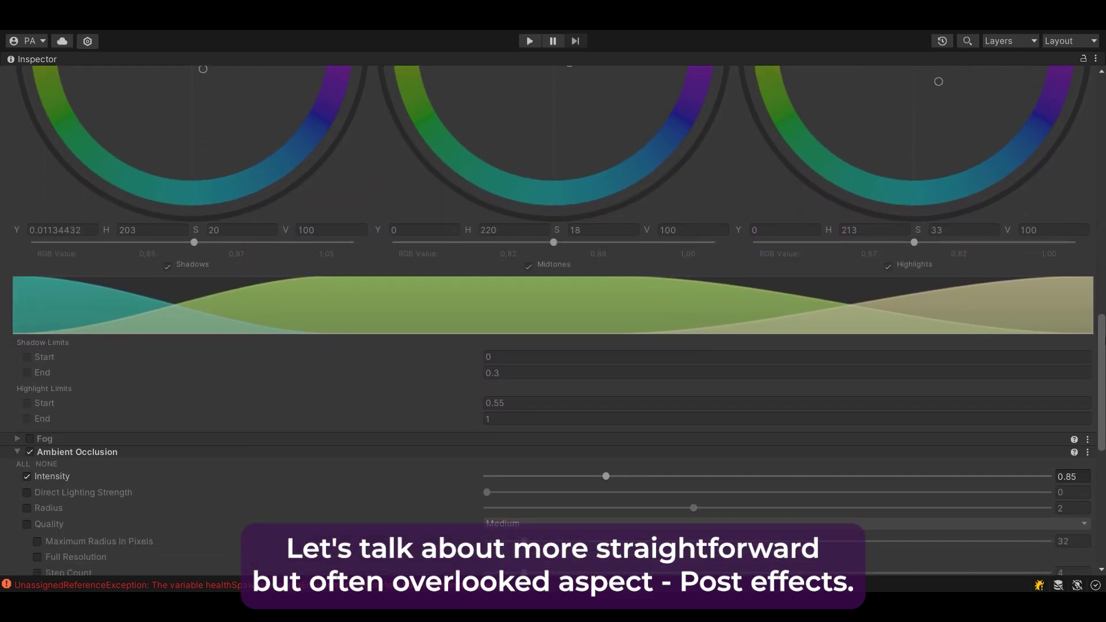
scroll(553, 317, "down", 5)
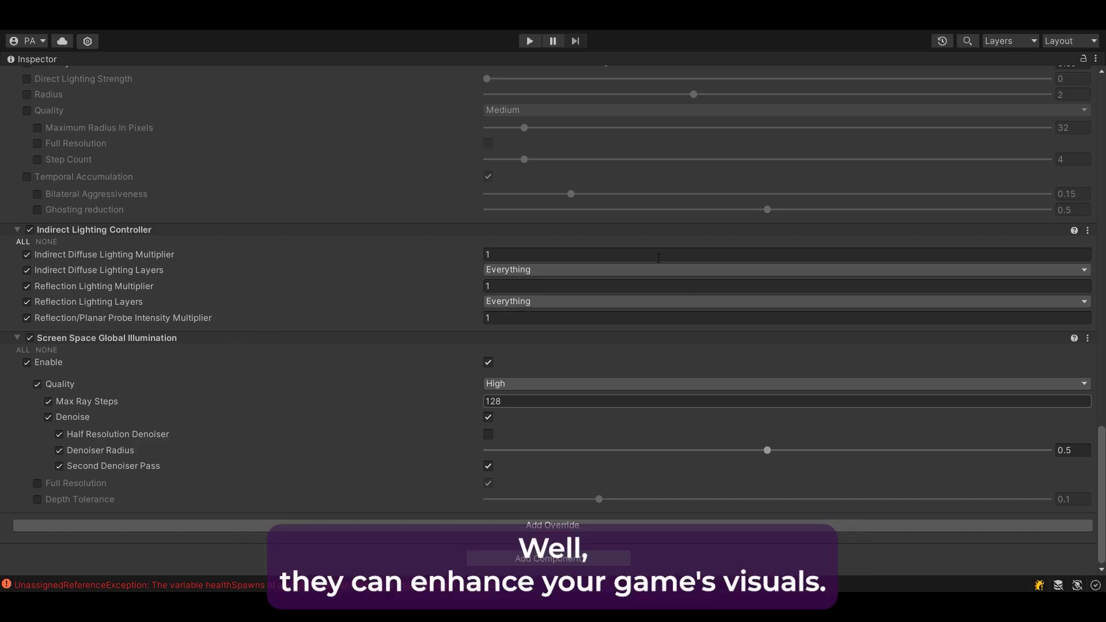
double_click(343, 59)
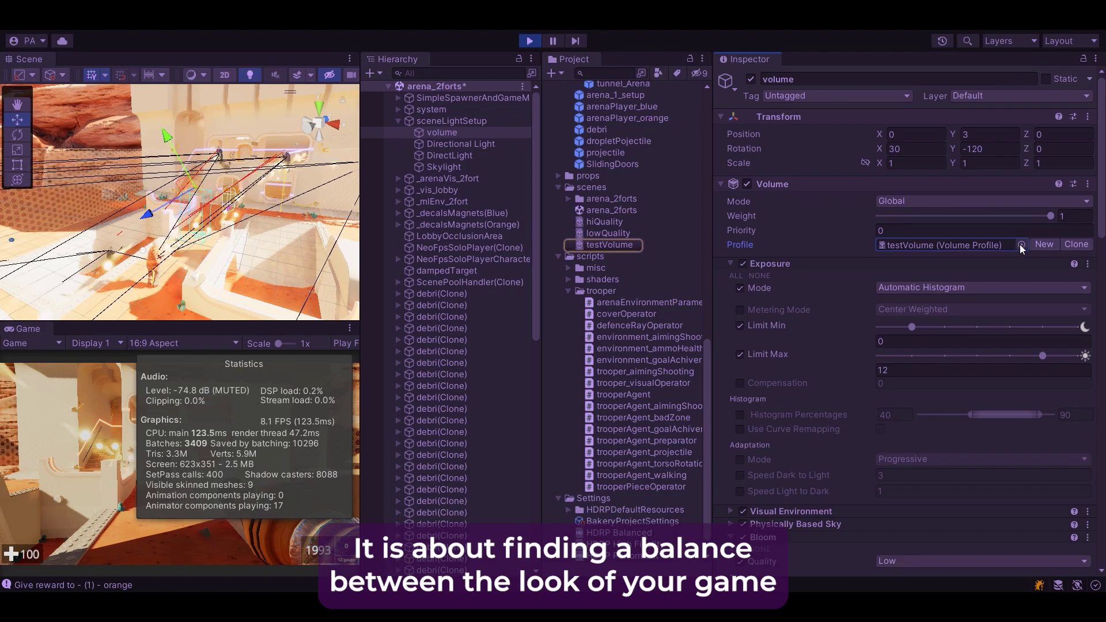
- Switch the volume profile to lowQuality and maximize the Game view, running around 23 FPS
left_click(1021, 245)
left_click(993, 311)
left_click(1092, 235)
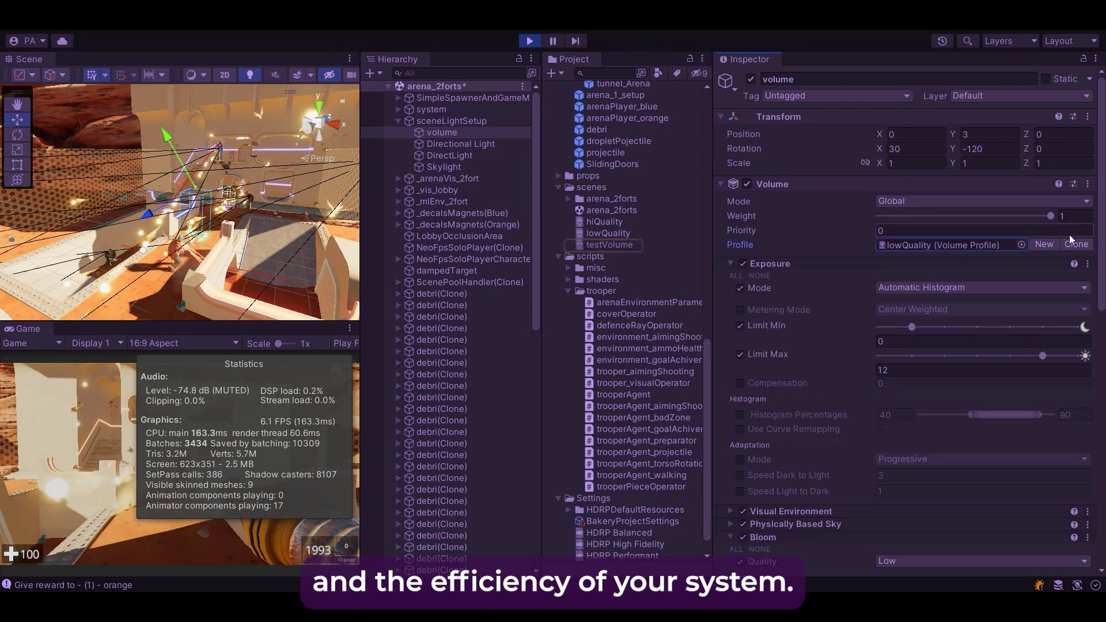
right_click(350, 327)
left_click(397, 375)
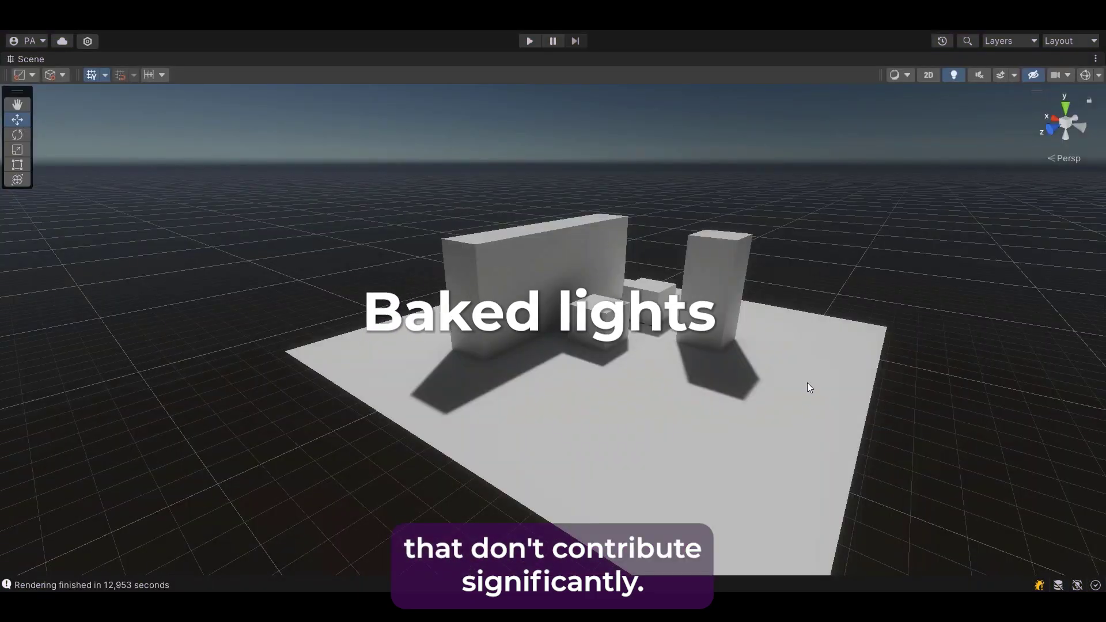
scroll(807, 383, "up", 10)
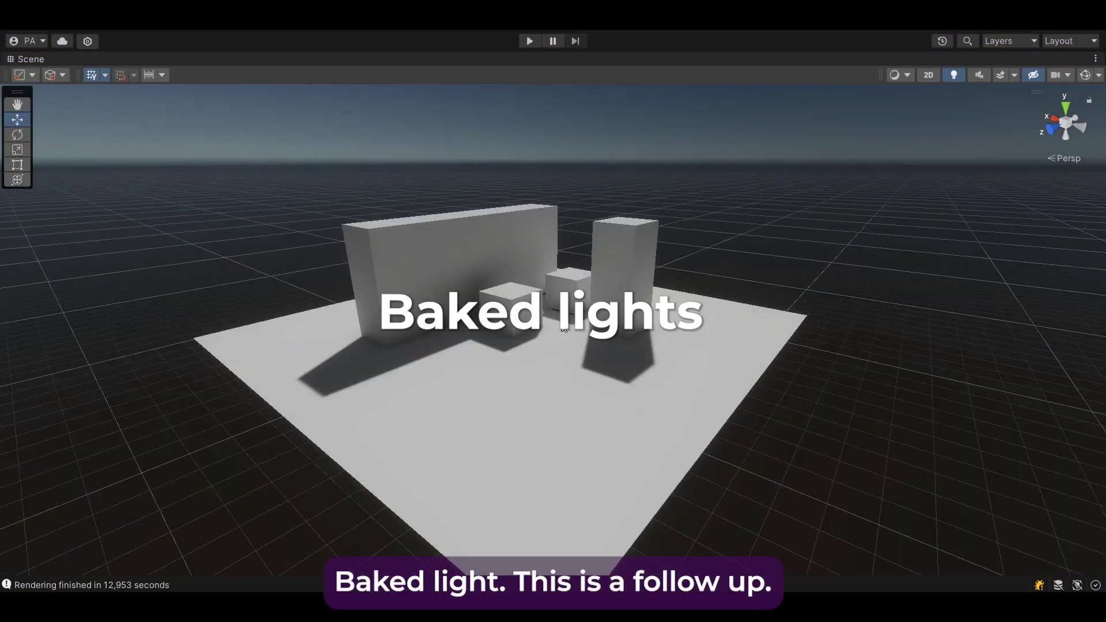
- Slide and tilt the wall to check its baked shadows, then undo the change
key("w")
right_click_drag(564, 328, 577, 361)
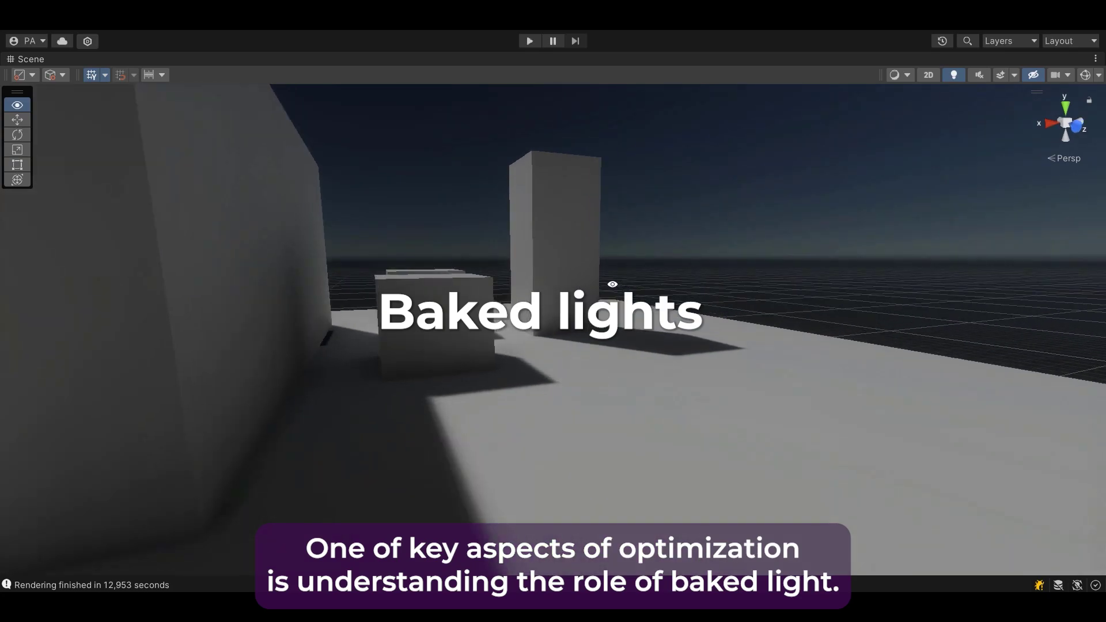
key("s")
left_click(552, 301)
left_click_drag(610, 338, 554, 343)
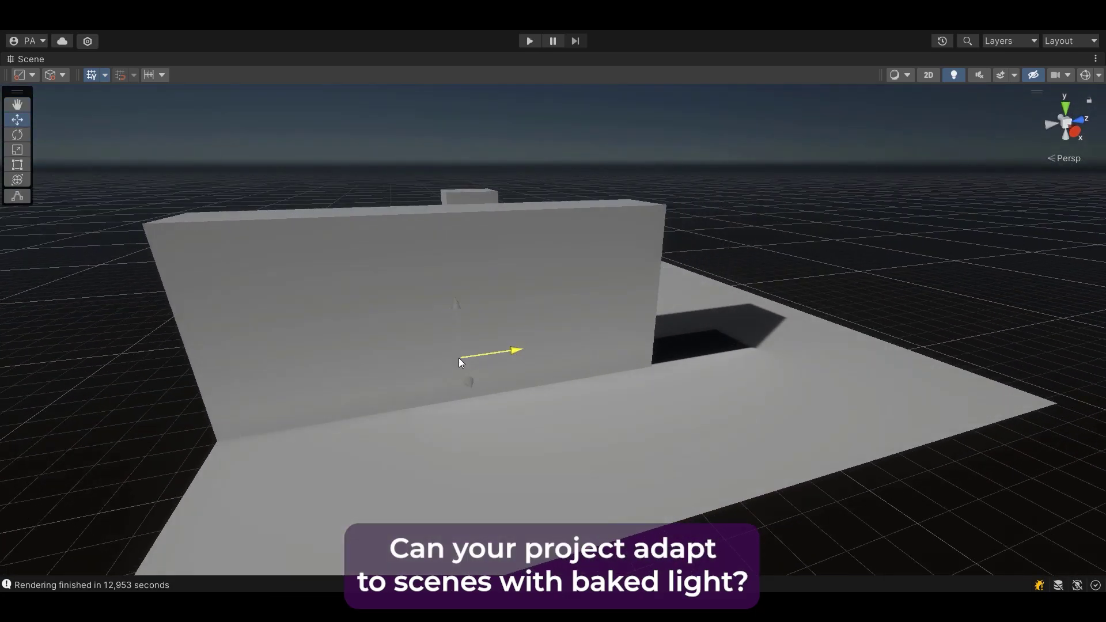
left_click_drag(367, 368, 439, 361)
right_click_drag(440, 361, 618, 333)
left_click_drag(504, 284, 696, 338)
key("e")
key("ctrl+z")
key("ctrl+z")
- Rotate the tall wall to a new leaning angle and open the Bakery menu
right_click_drag(716, 348, 302, 282)
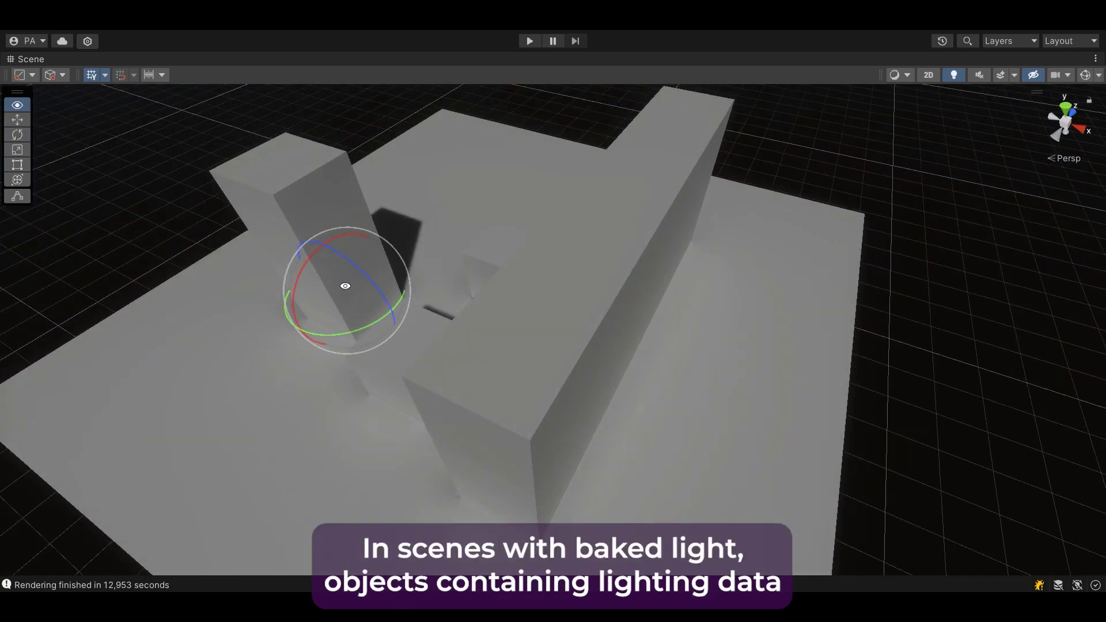
right_click_drag(342, 287, 440, 362)
left_click(526, 412)
key("e")
left_click_drag(633, 362, 717, 344)
key("w")
right_click_drag(589, 324, 393, 60)
left_click(331, 23)
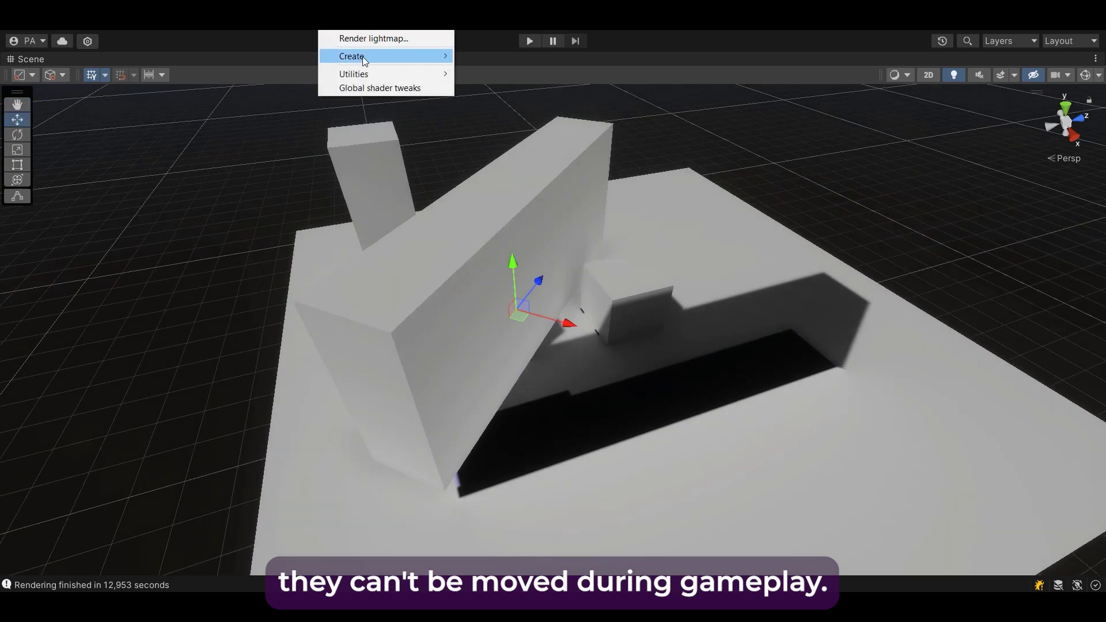
- Set Bakery's Render mode to Indirect in Render lightmap and inspect the warm rebaked boxes
left_click(357, 40)
right_click_drag(585, 385, 682, 370)
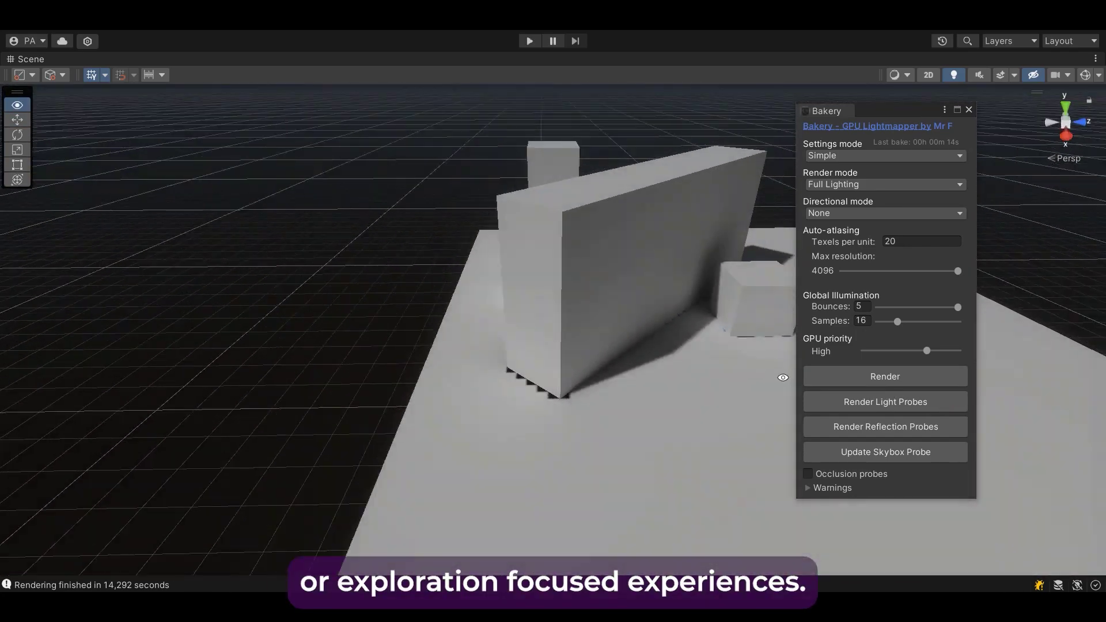
middle_click_drag(743, 407, 572, 373)
right_click_drag(573, 373, 370, 316)
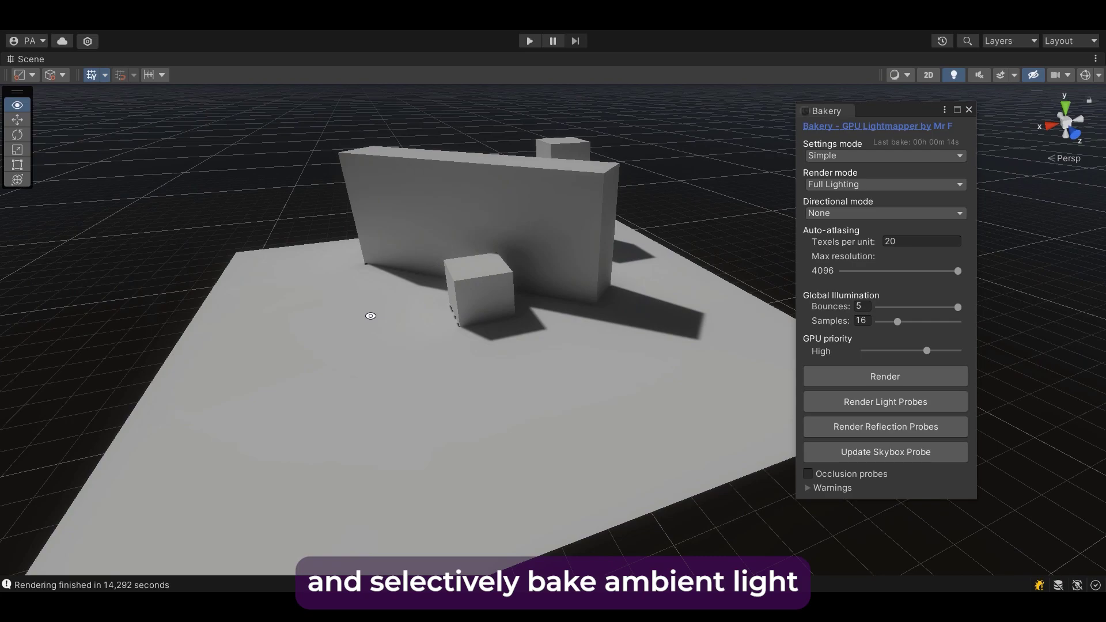
left_click(888, 183)
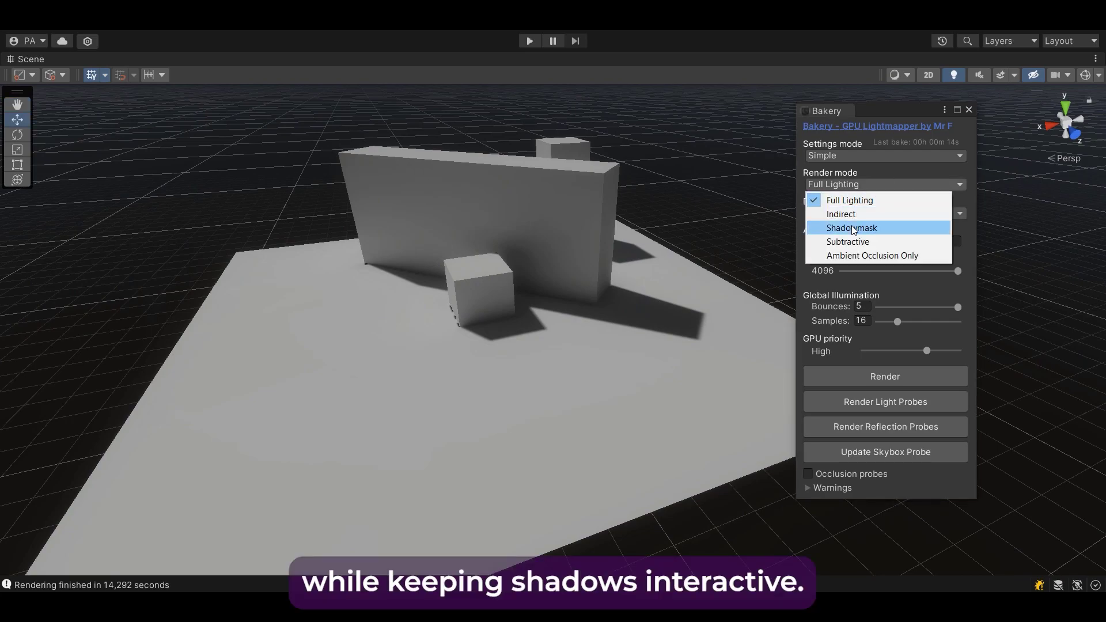
left_click(854, 214)
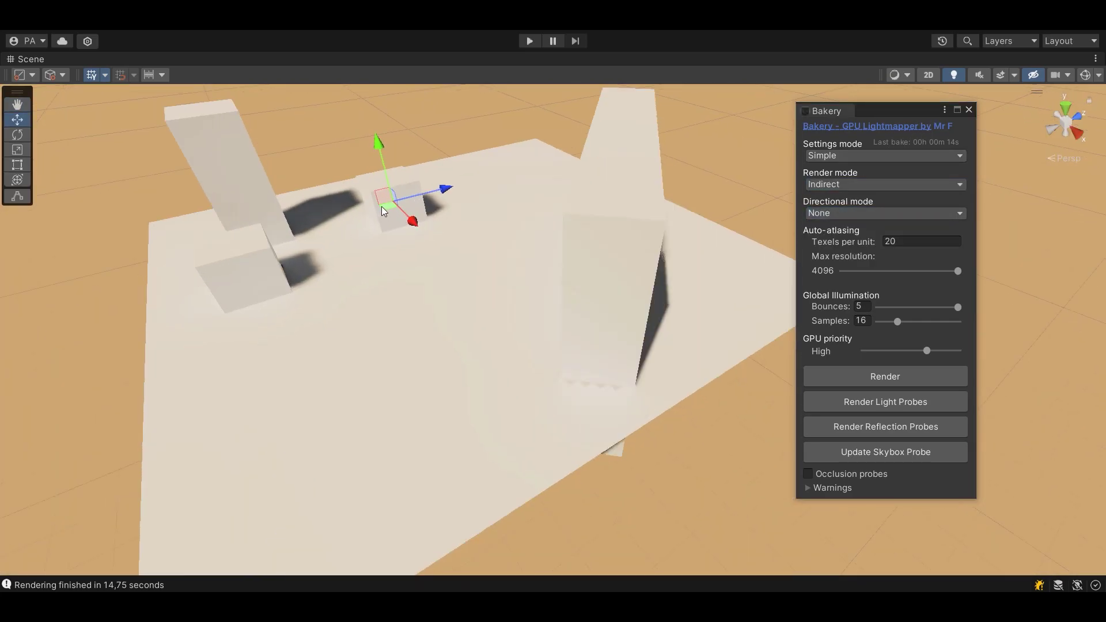
right_click_drag(384, 210, 385, 304)
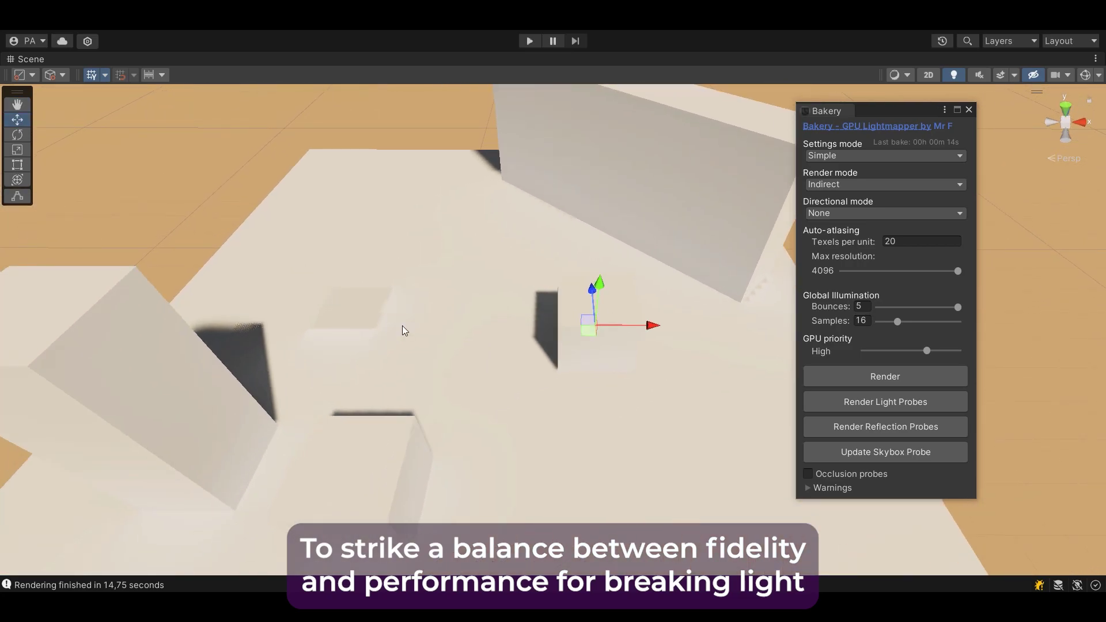
right_click_drag(497, 352, 649, 249)
middle_click_drag(649, 250, 587, 263)
scroll(586, 264, "down", 5)
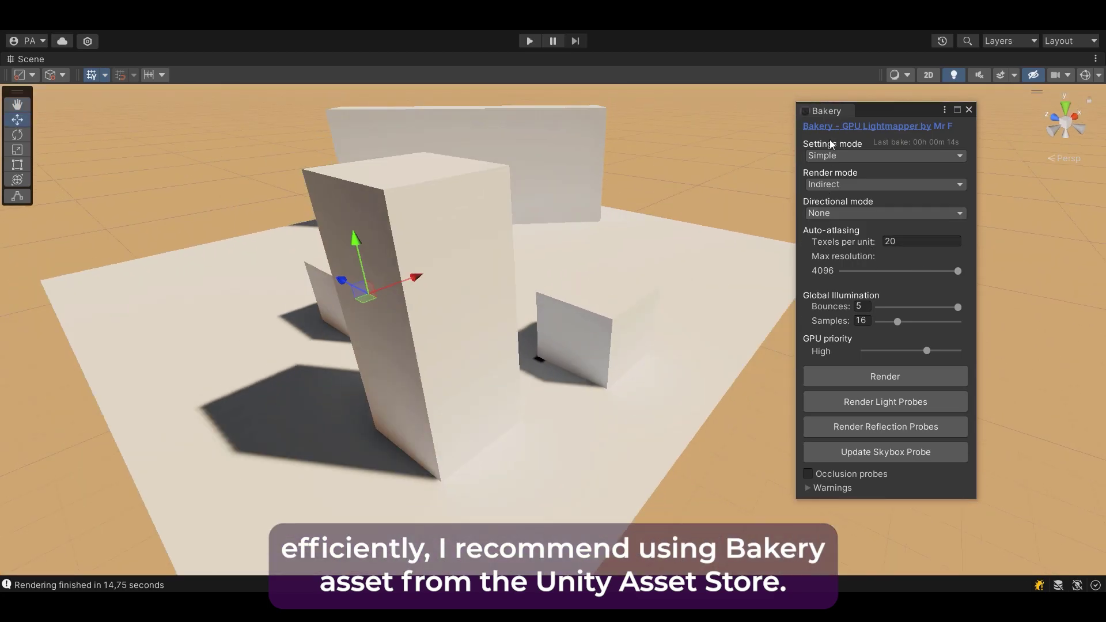
left_click(1096, 60)
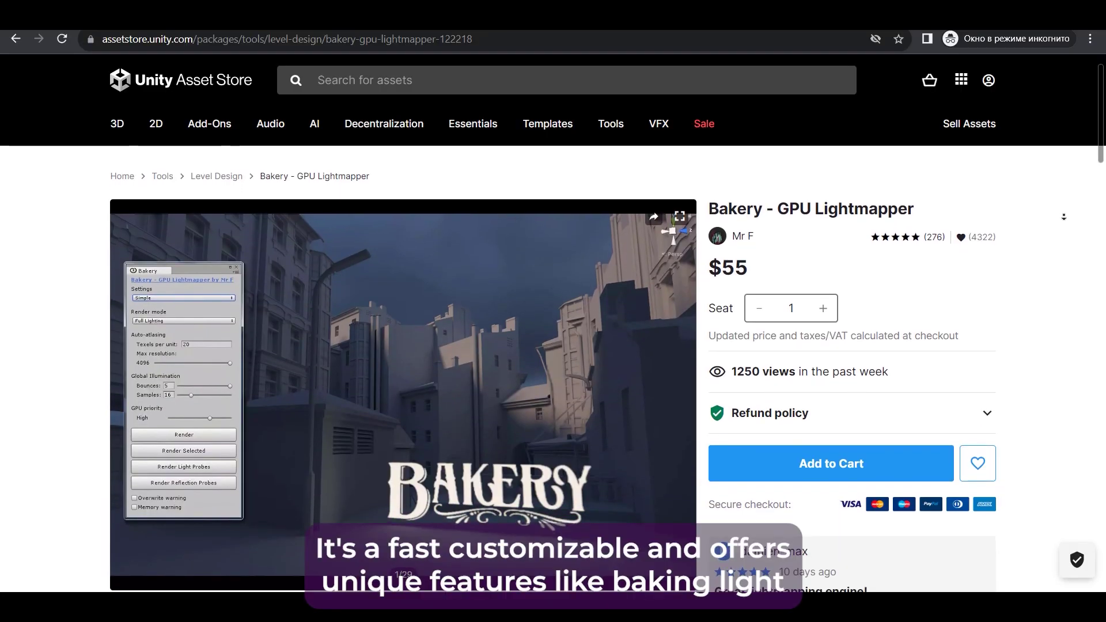
- Scroll down the Bakery - GPU Lightmapper page past its reviews to the Overview
scroll(1063, 217, "down", 2)
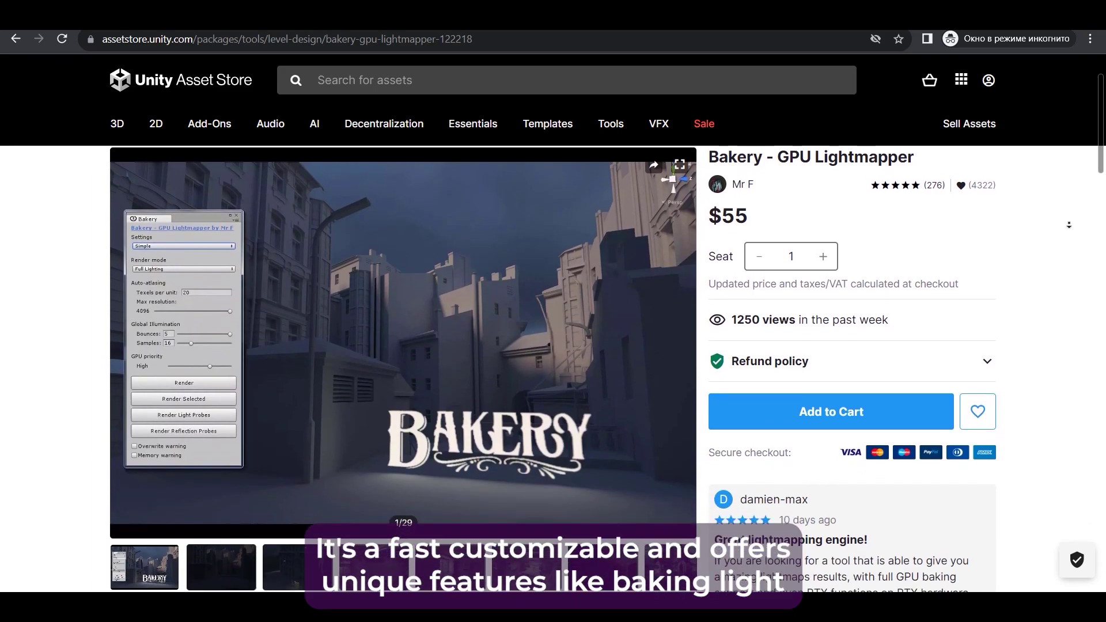
scroll(1068, 224, "down", 3)
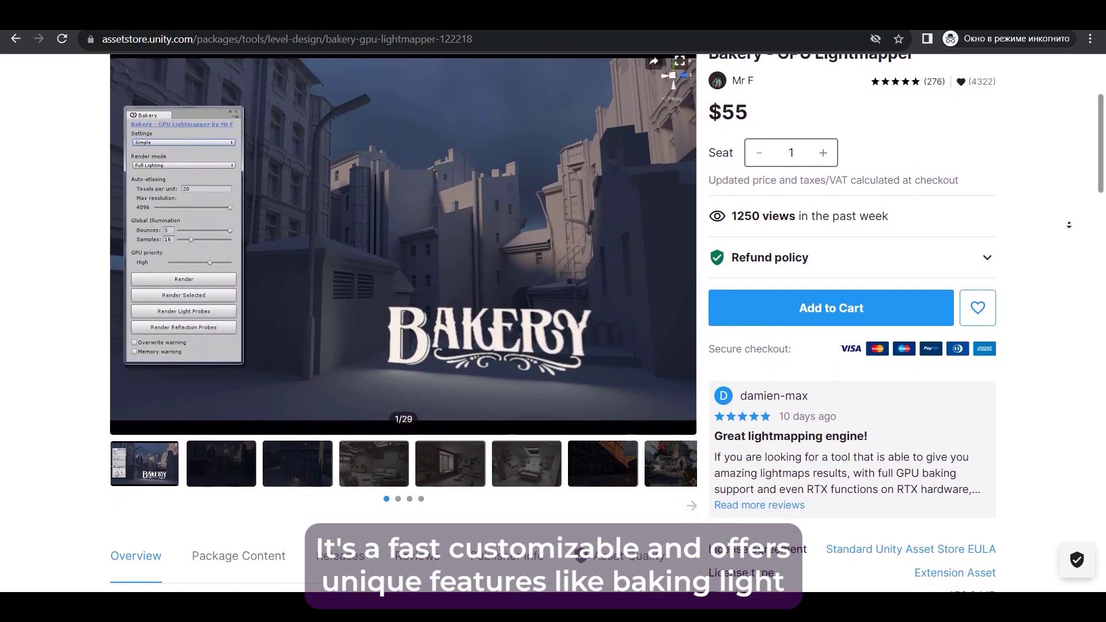
scroll(1068, 224, "down", 3)
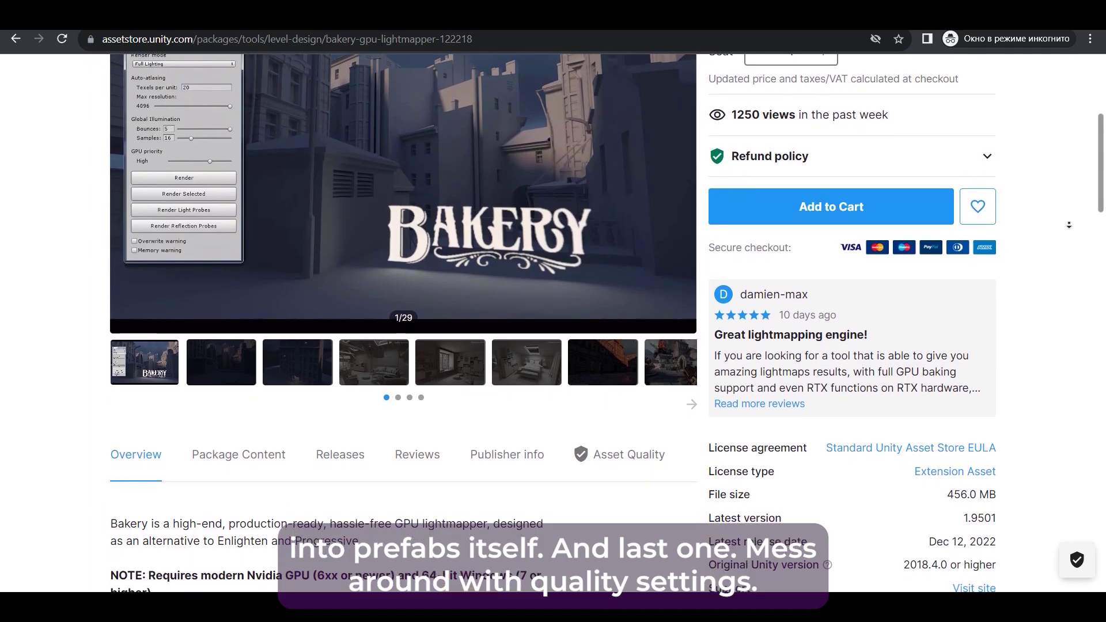
scroll(1068, 225, "down", 2)
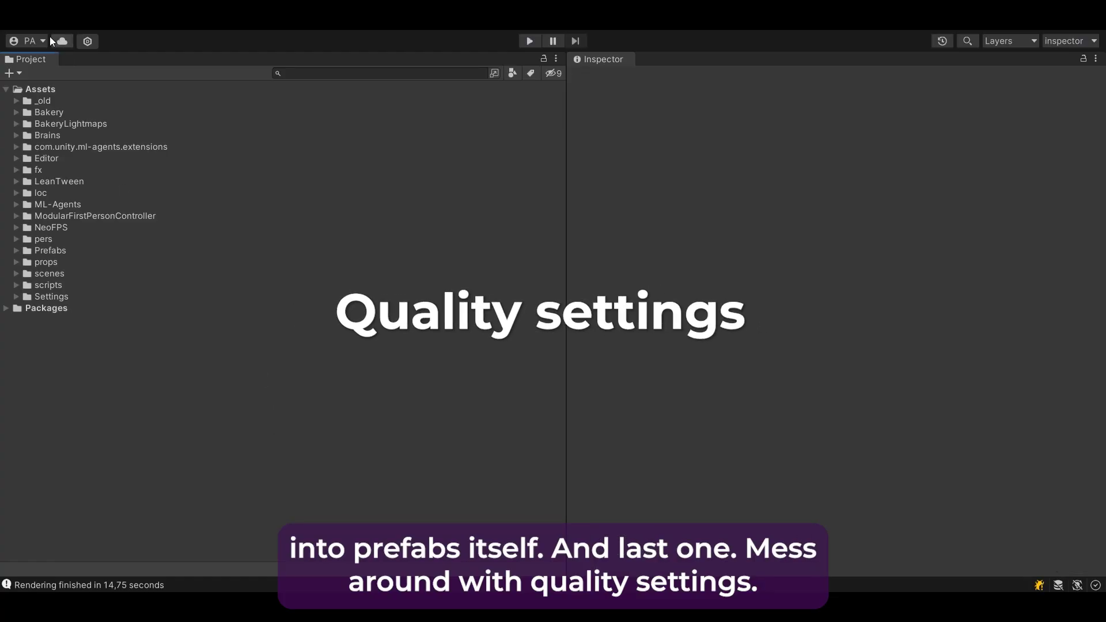
- Open the Quality page of Project Settings and enlarge the settings window
left_click(32, 23)
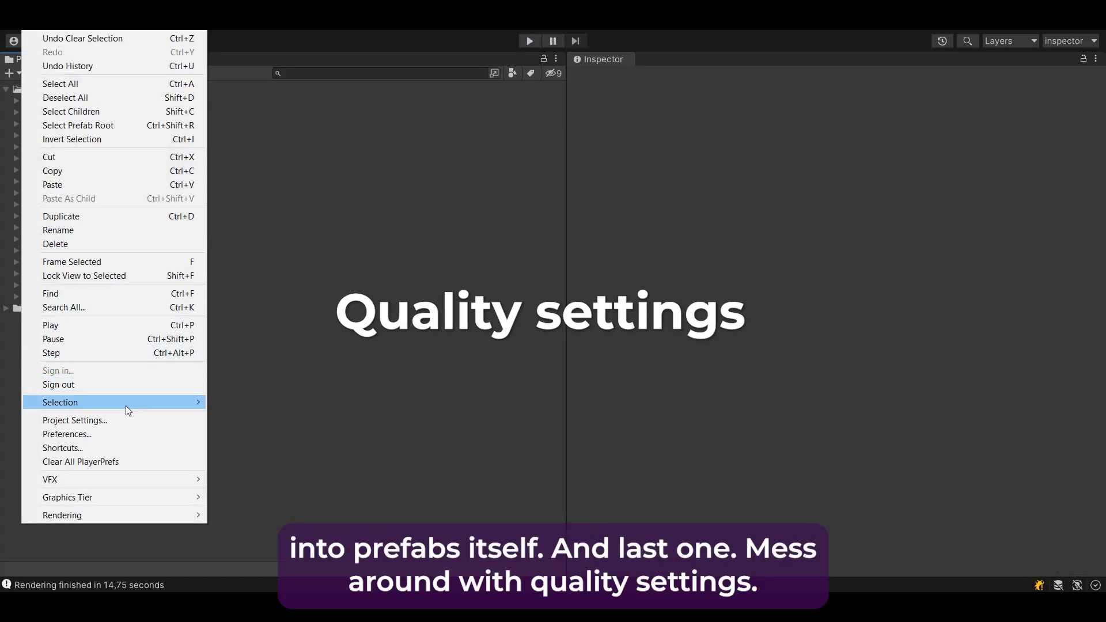
left_click(120, 420)
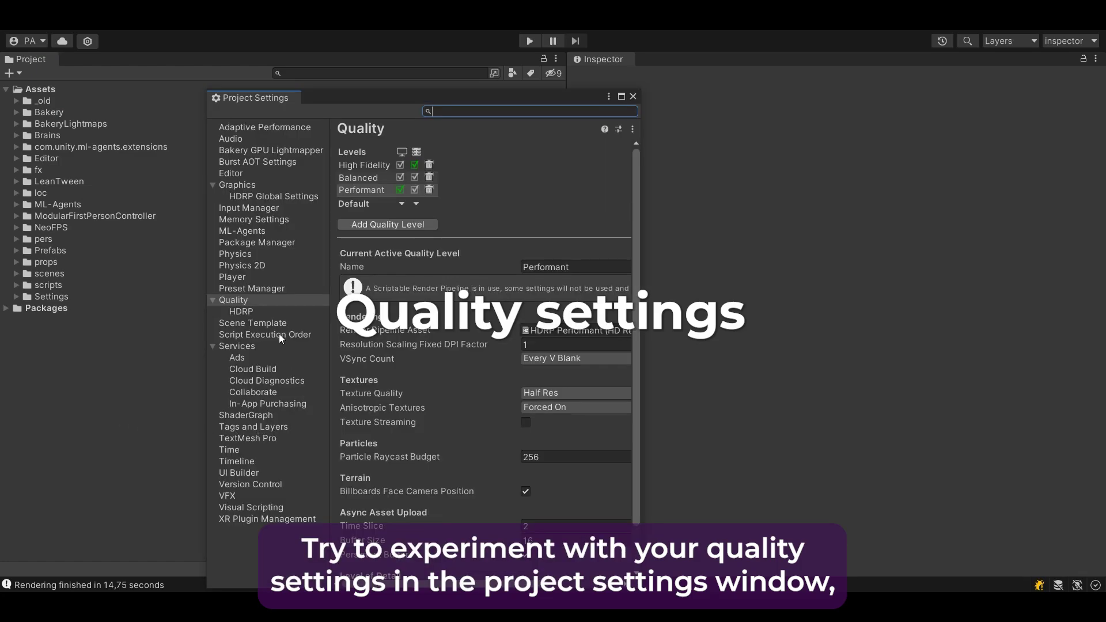
left_click_drag(592, 96, 548, 44)
left_click_drag(594, 147, 910, 171)
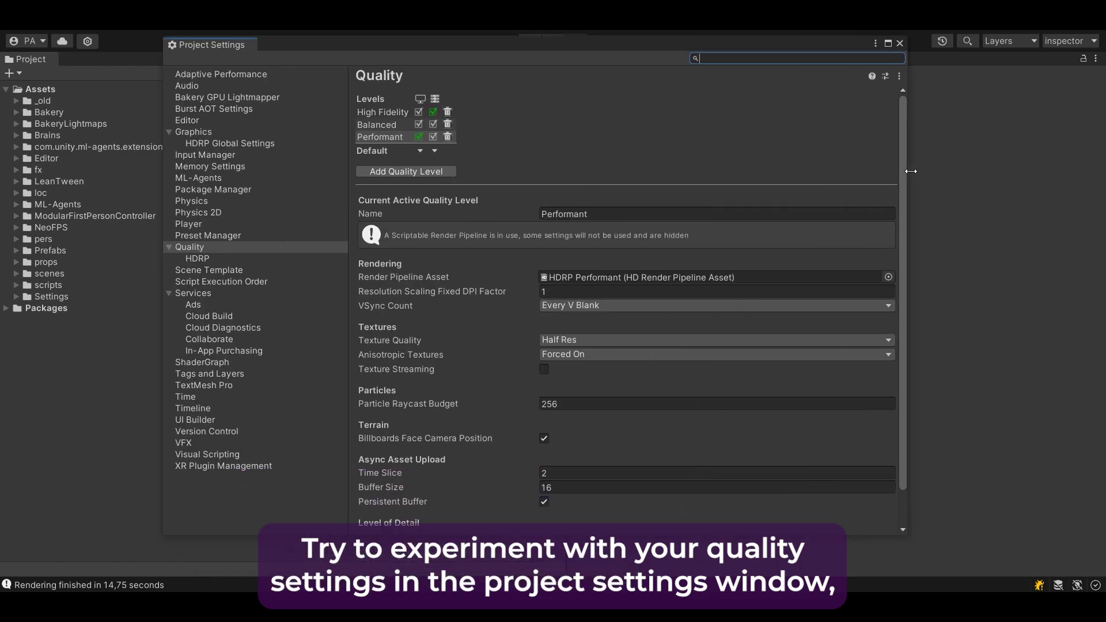
- Compare the Balanced, High Fidelity and Performant quality levels, leaving Performant active
left_click(378, 125)
left_click(385, 112)
left_click(379, 134)
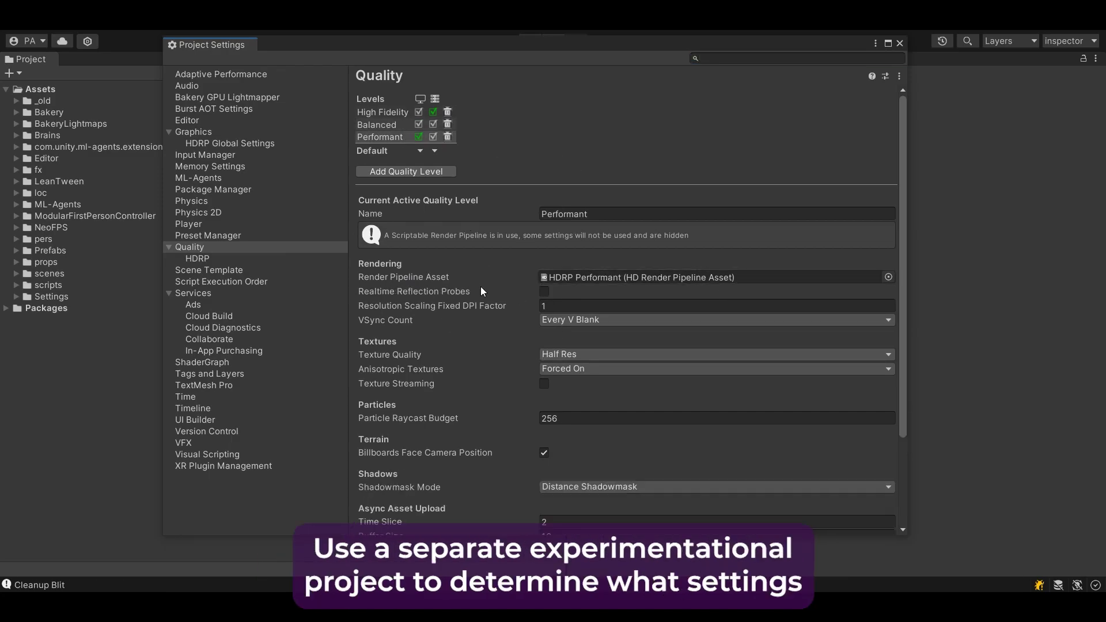
scroll(481, 294, "down", 3)
scroll(512, 343, "down", 1)
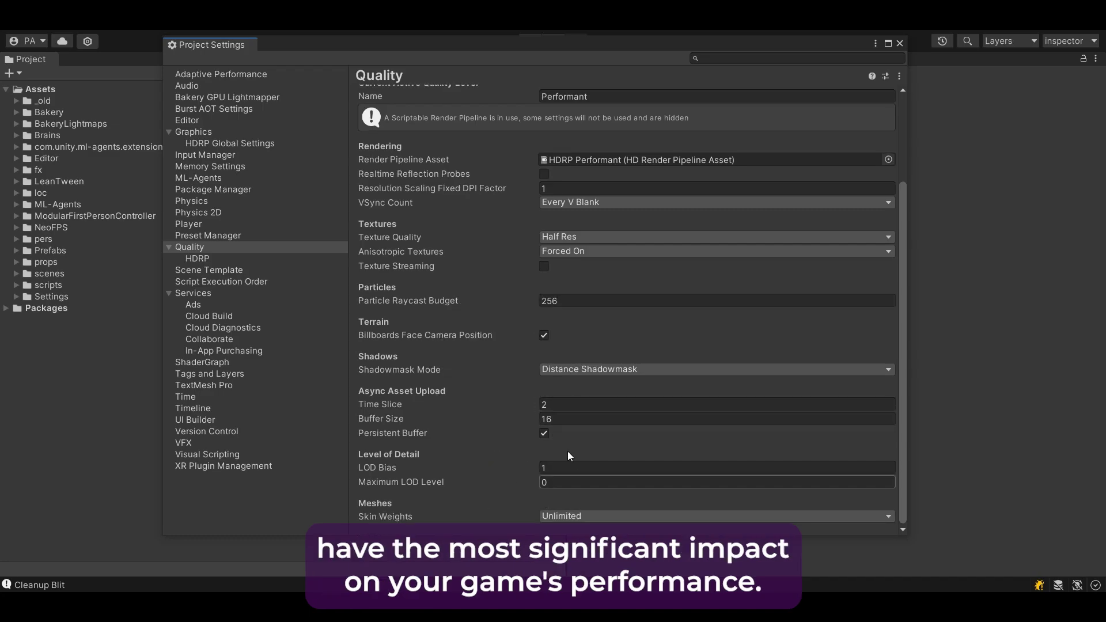
scroll(515, 224, "up", 3)
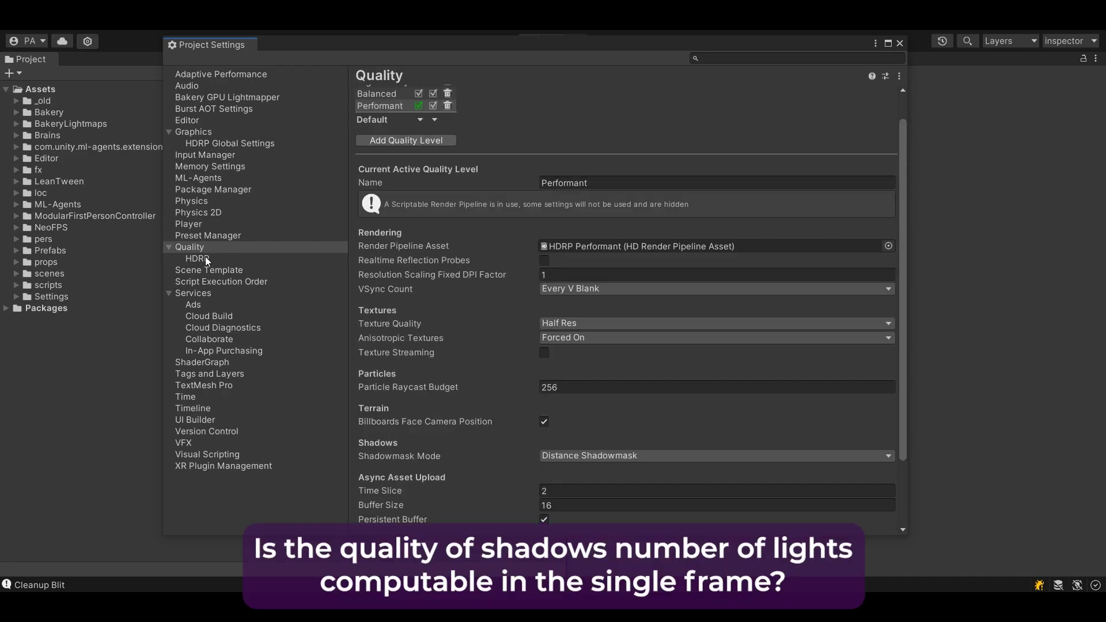
- Show the HDRP Performant pipeline asset's settings in the Inspector and move the settings window aside
left_click(206, 258)
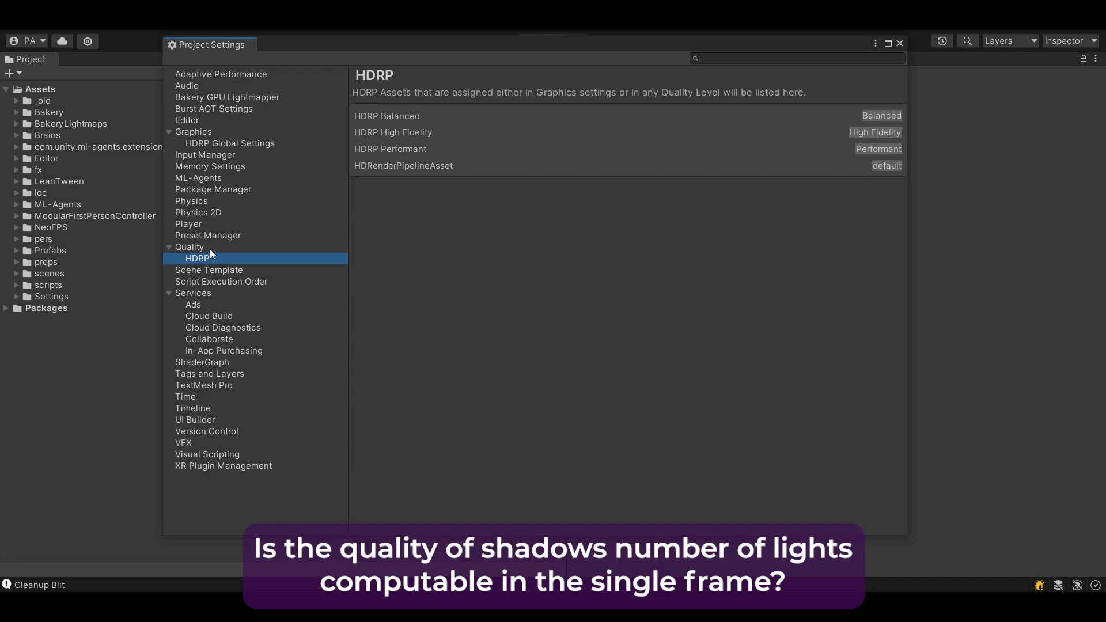
left_click(210, 249)
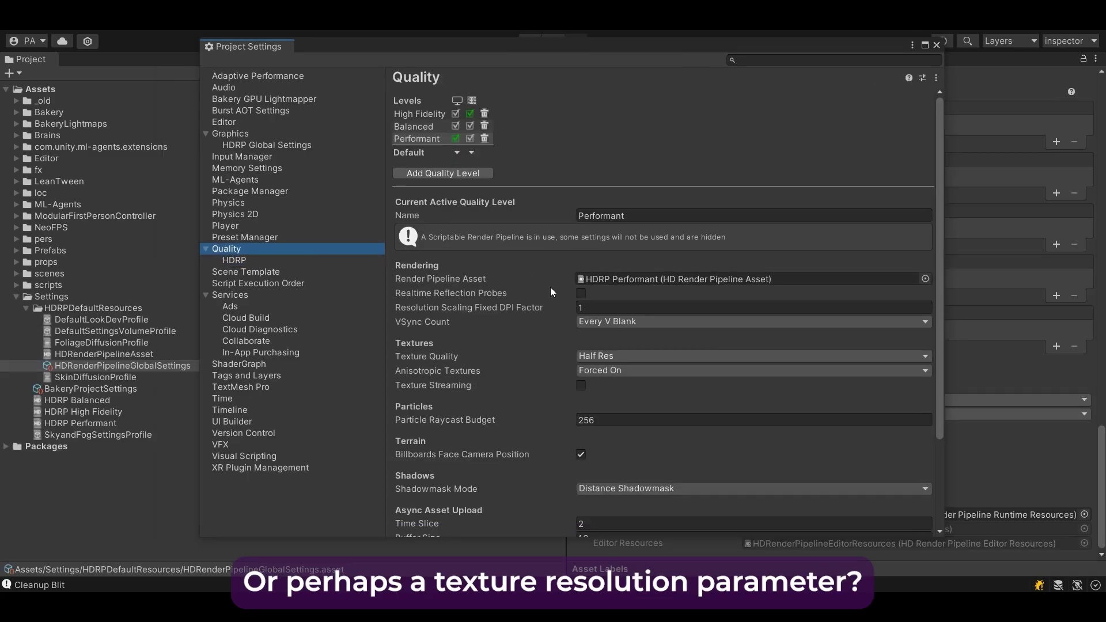
left_click(623, 278)
left_click(75, 422)
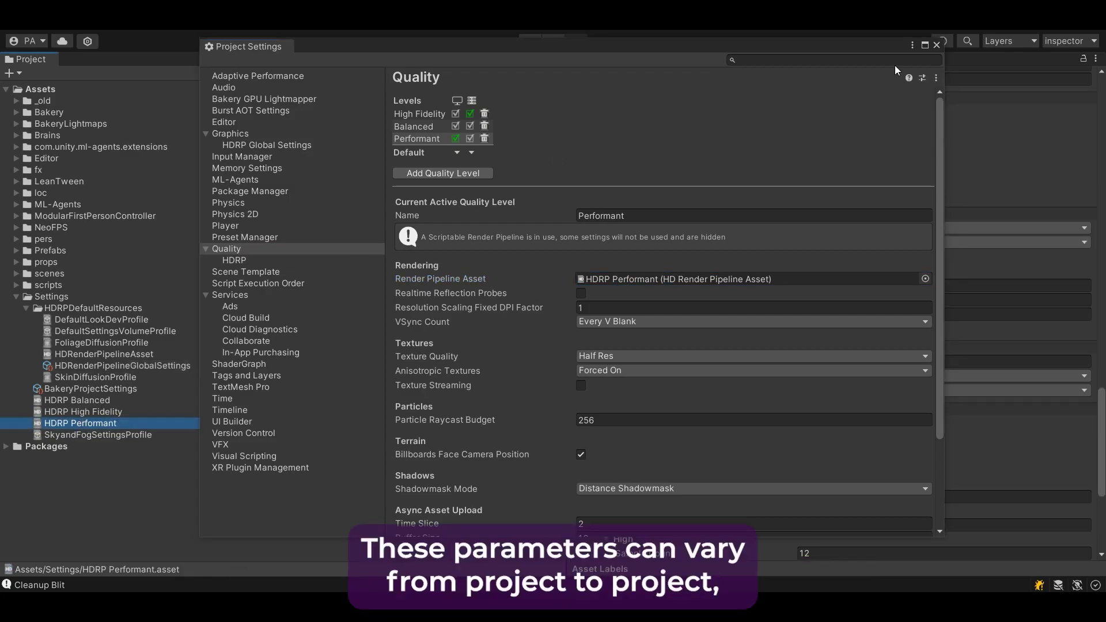
left_click_drag(885, 46, 136, 135)
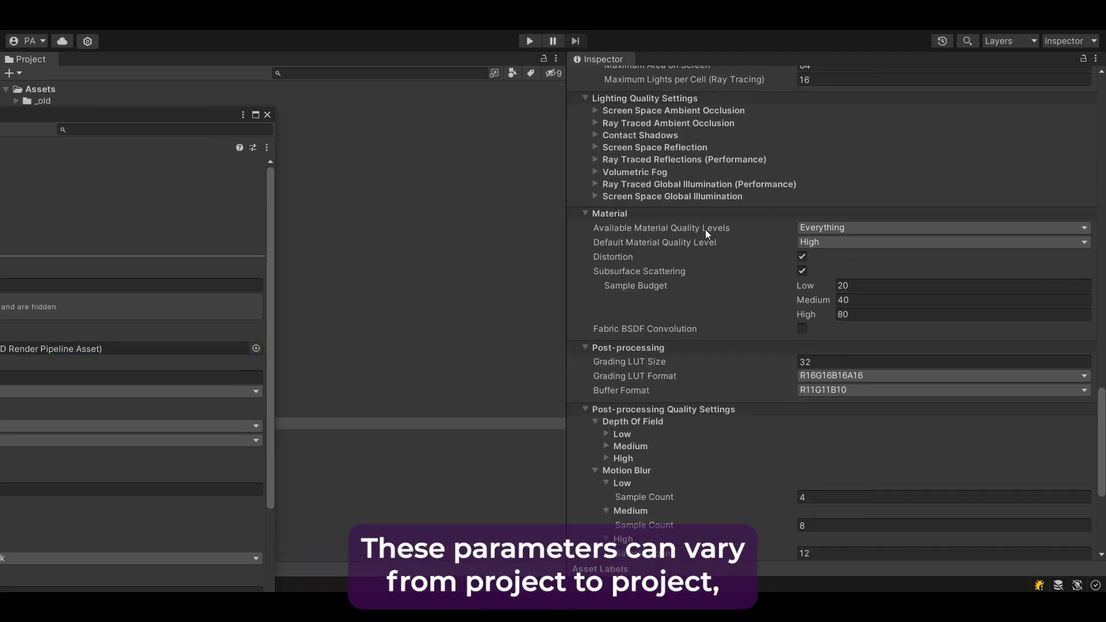
scroll(705, 229, "up", 15)
scroll(736, 262, "up", 15)
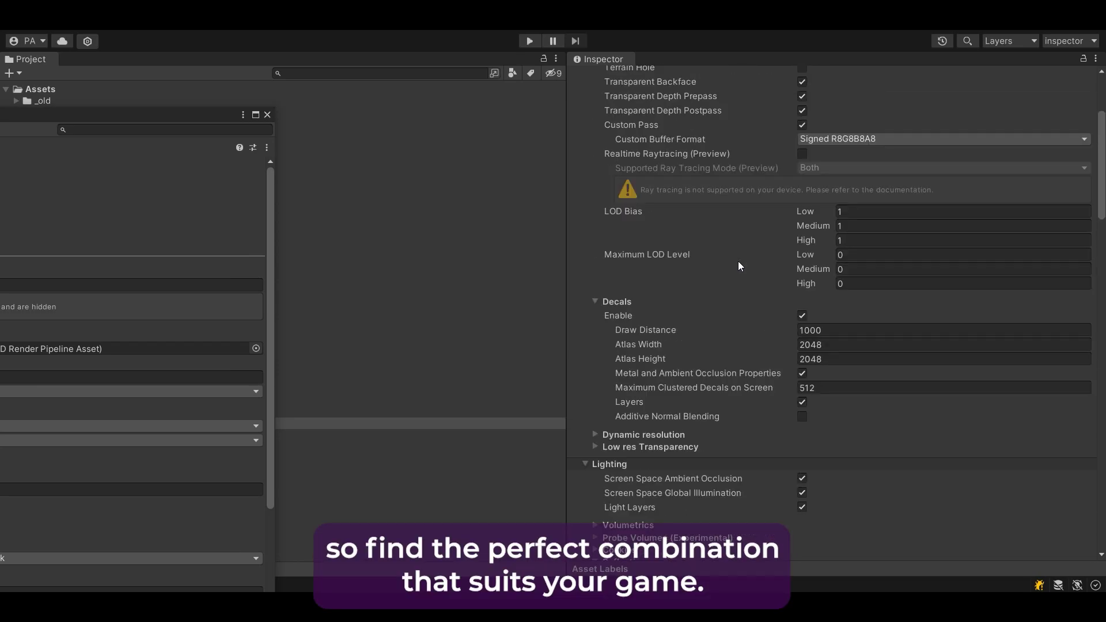
left_click_drag(1101, 122, 1101, 167)
scroll(1005, 274, "down", 10)
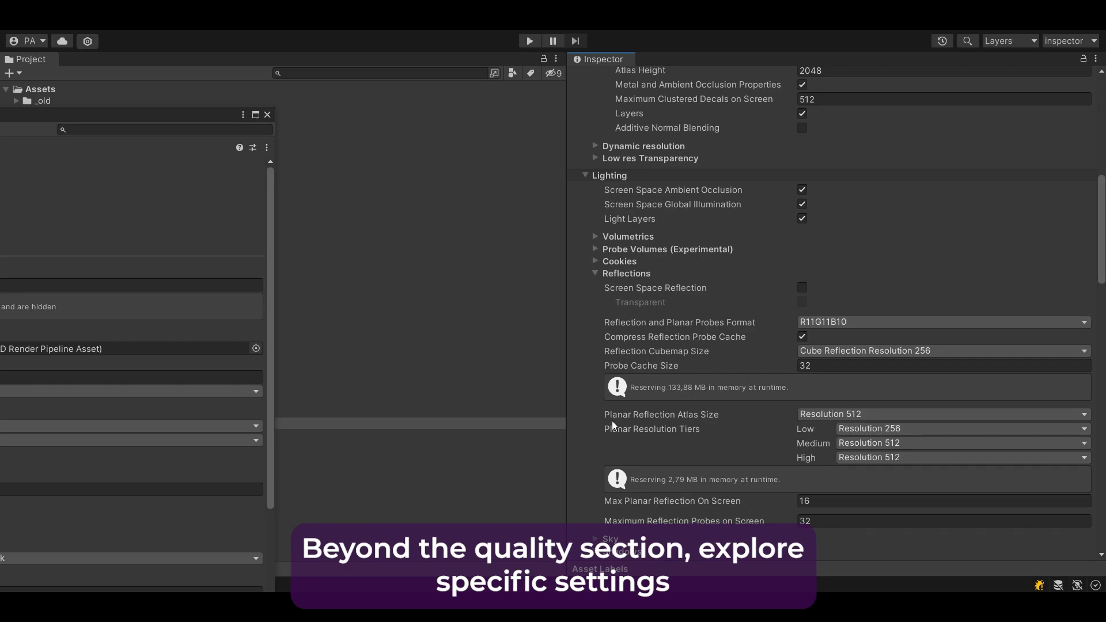
scroll(613, 426, "down", 3)
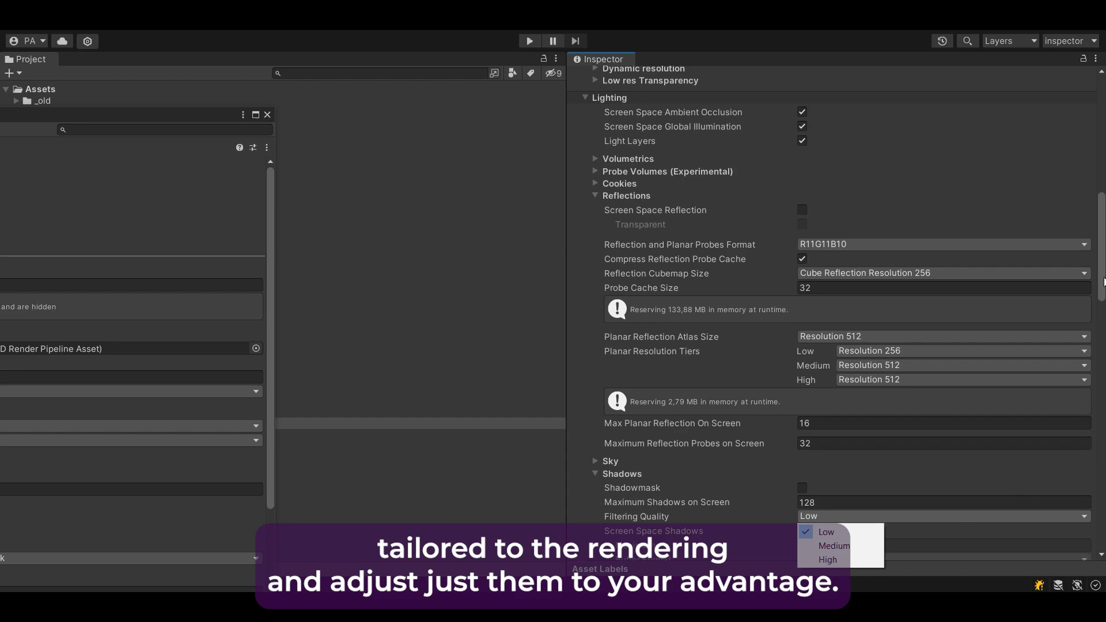
scroll(1103, 283, "down", 13)
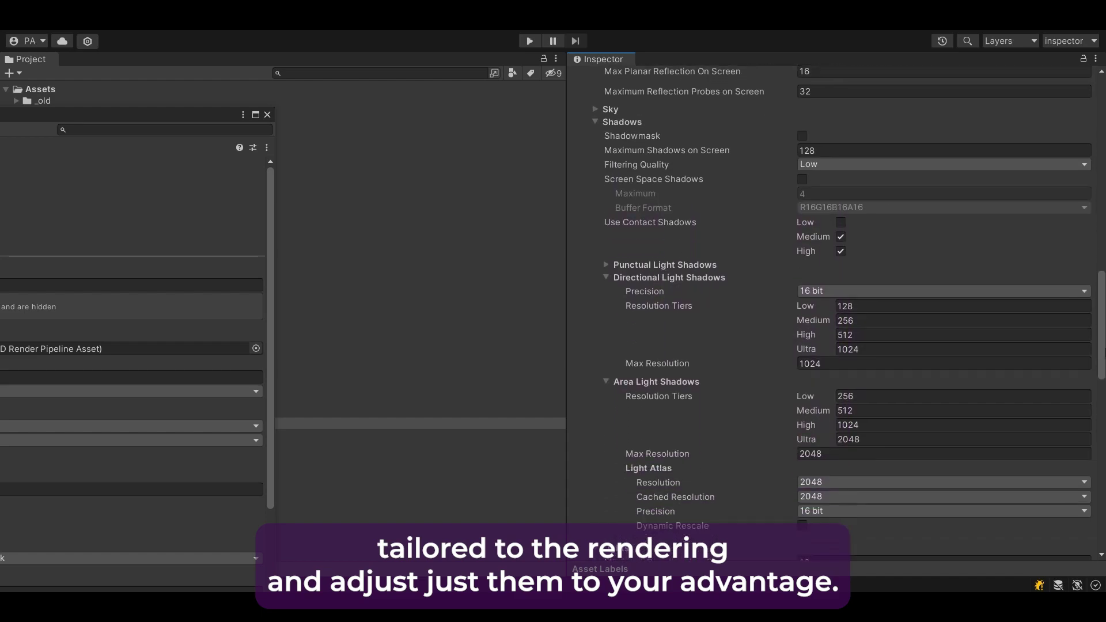
scroll(1103, 282, "down", 10)
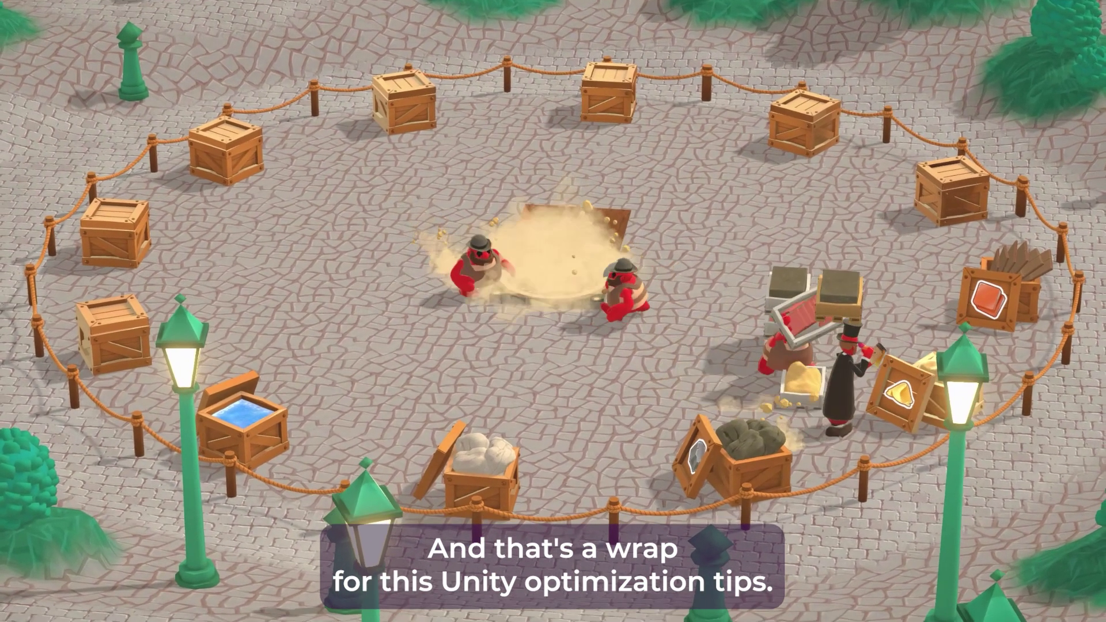